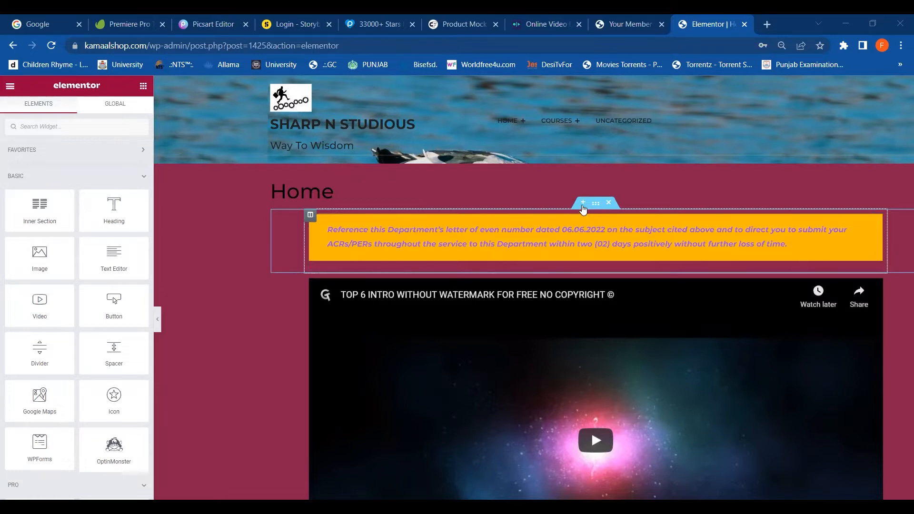
Step: Insert a section with three equal columns directly above the yellow notice text on the Home page
left_click(583, 203)
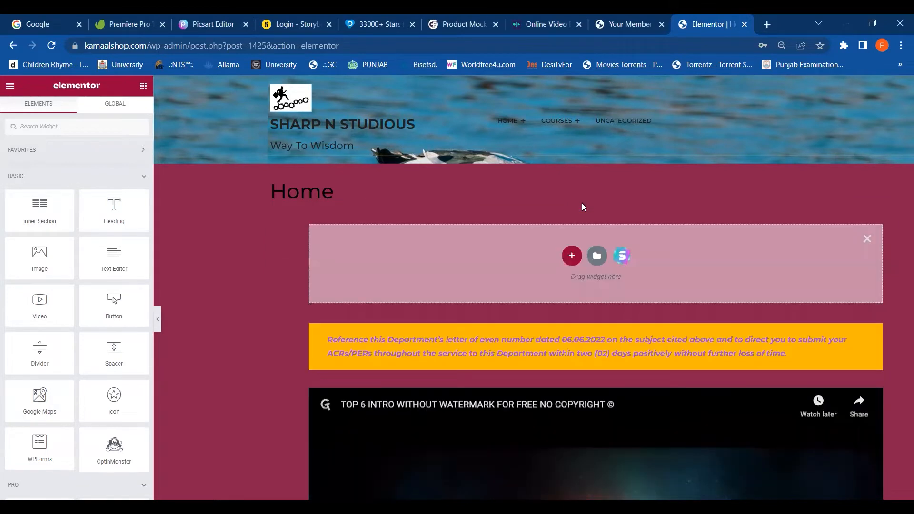
left_click(570, 256)
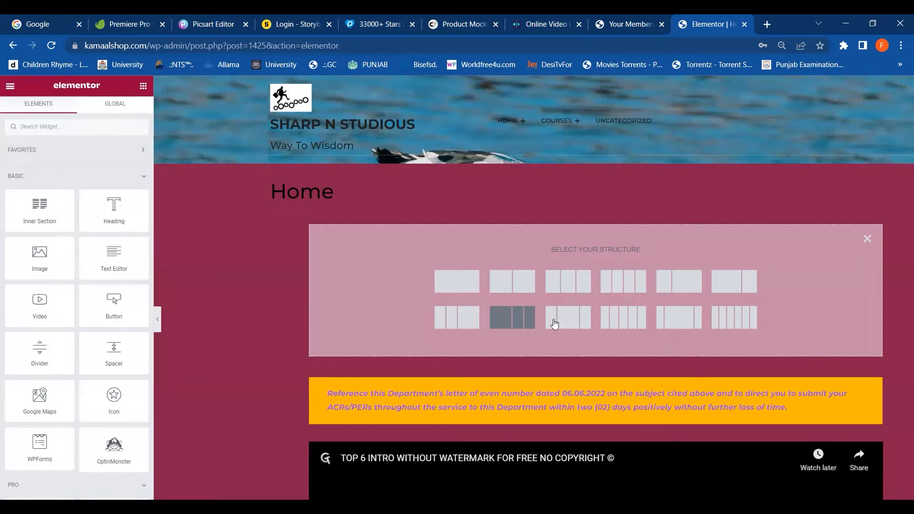
left_click(566, 290)
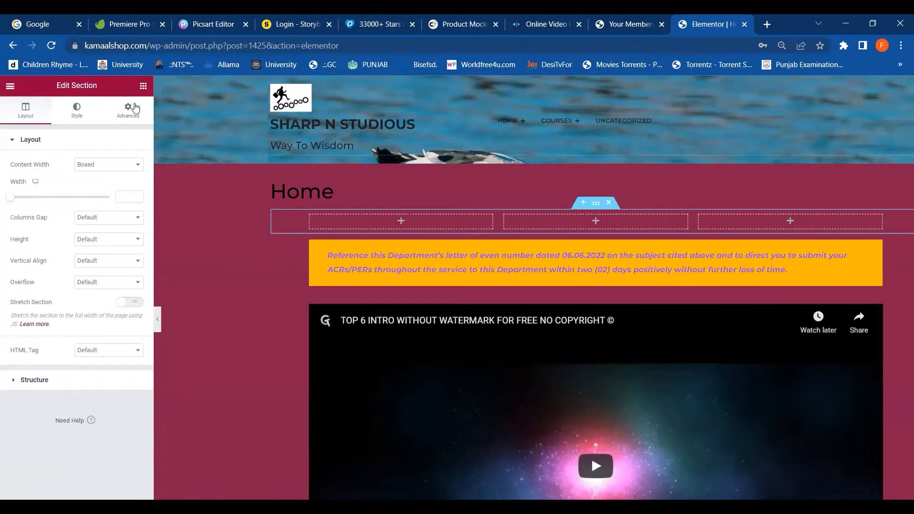
Step: Add a Text Editor widget to the first column of the new section, keeping its placeholder text
left_click(144, 87)
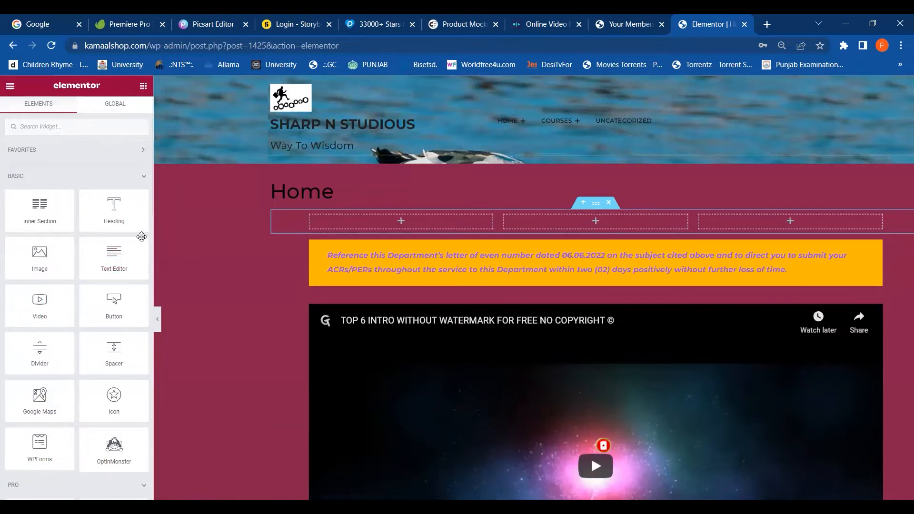
left_click_drag(116, 203, 380, 224)
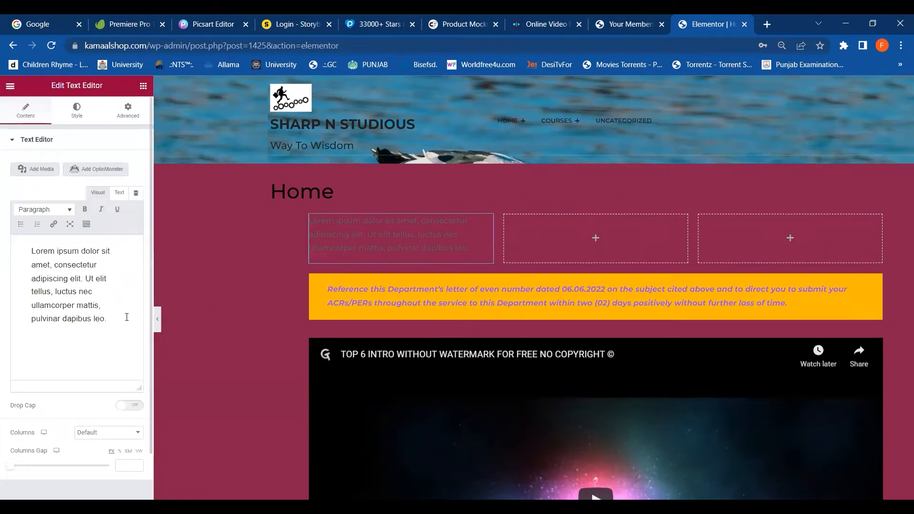
left_click(122, 276)
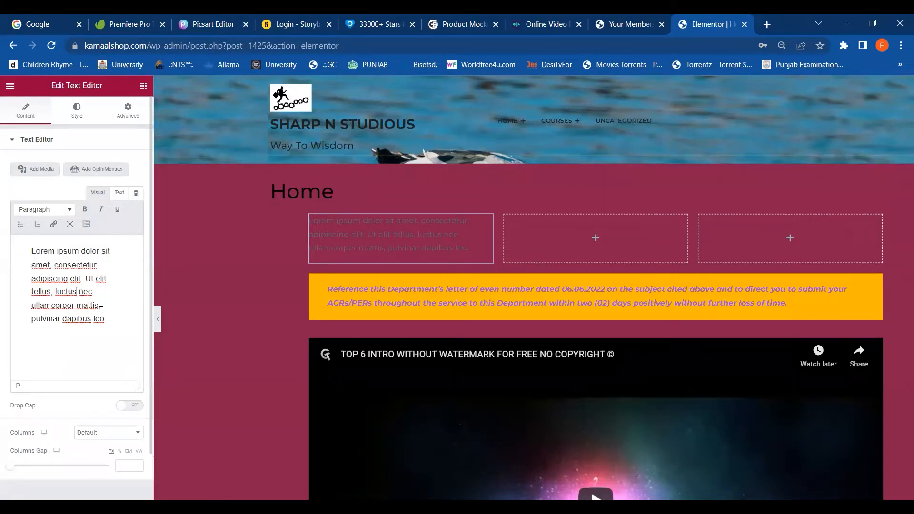
Step: Set the text colour of the first column's Text Editor widget to green, #12D01E
left_click(79, 117)
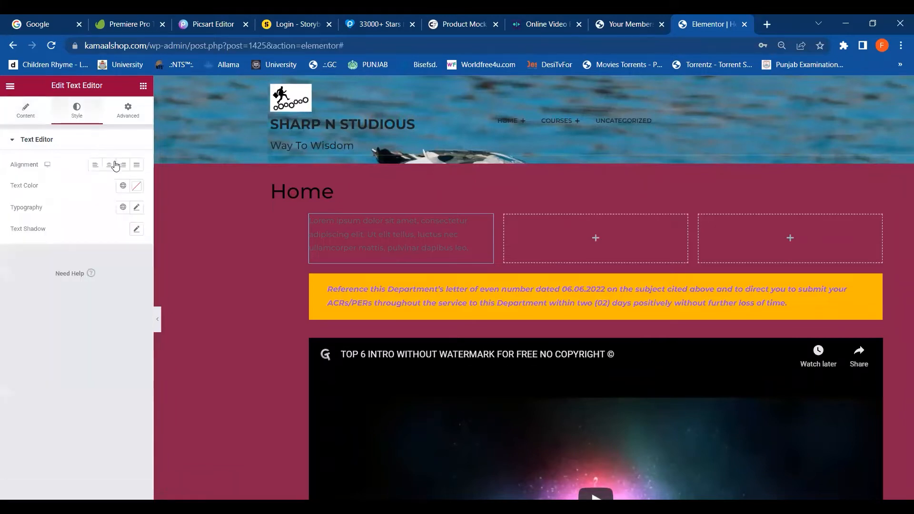
left_click(136, 186)
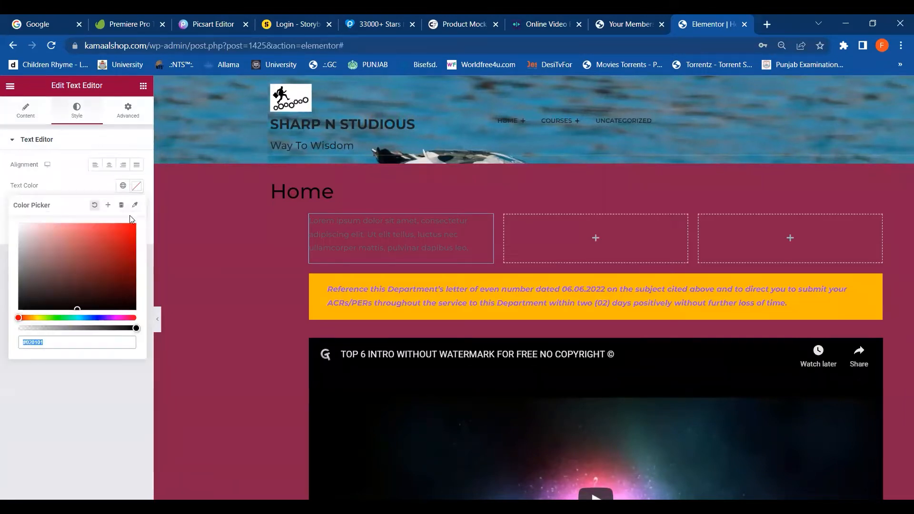
left_click(125, 239)
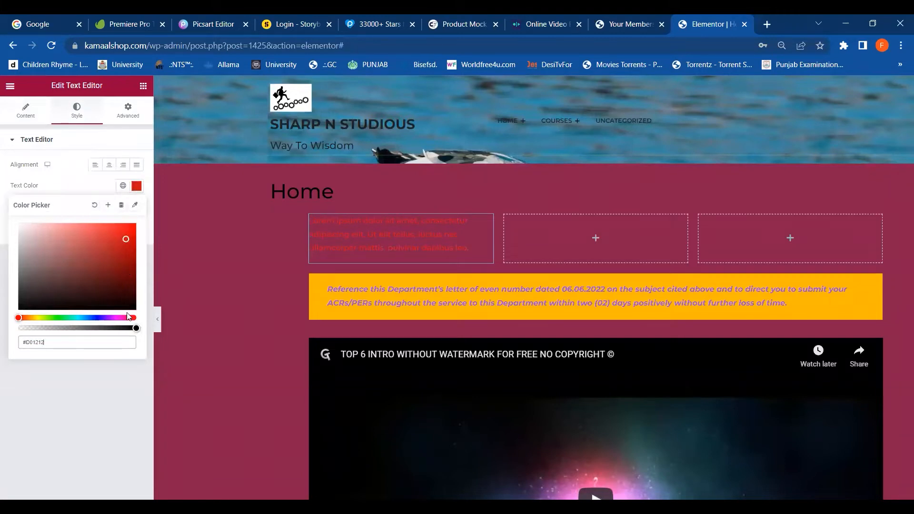
left_click(57, 318)
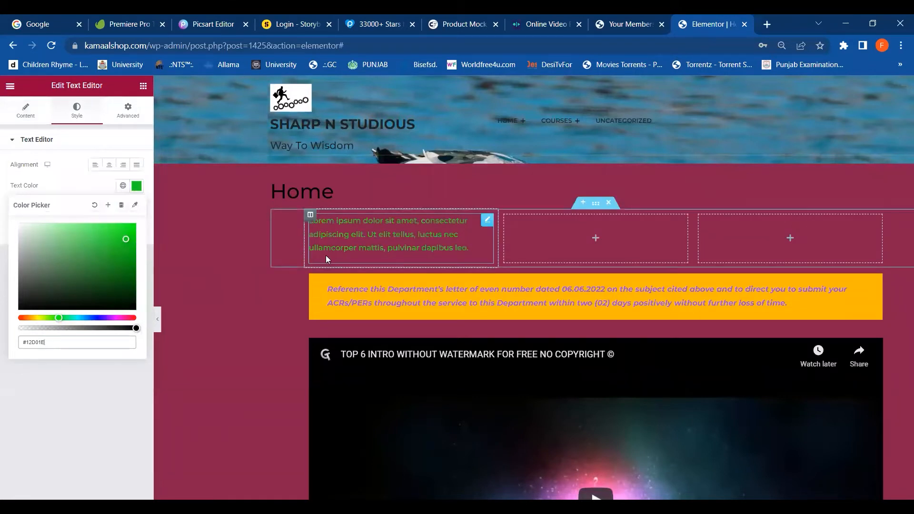
left_click(595, 240)
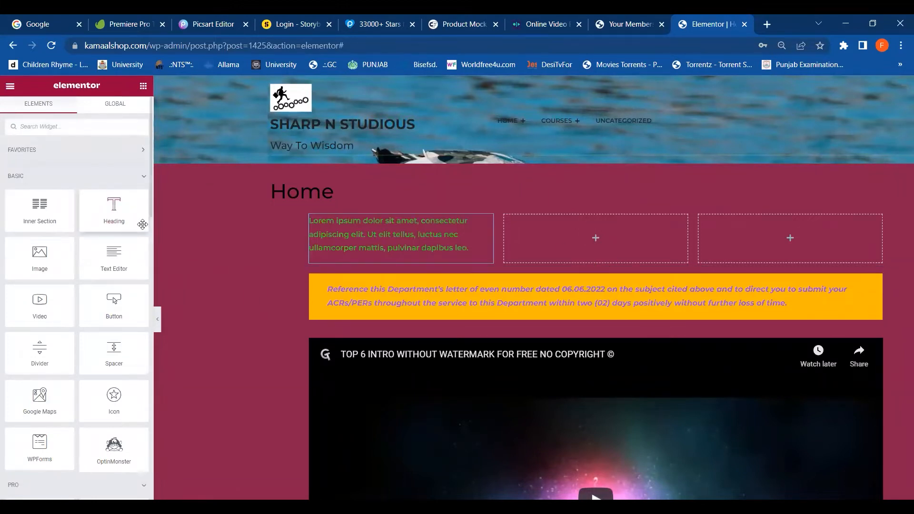
left_click_drag(121, 216, 561, 236)
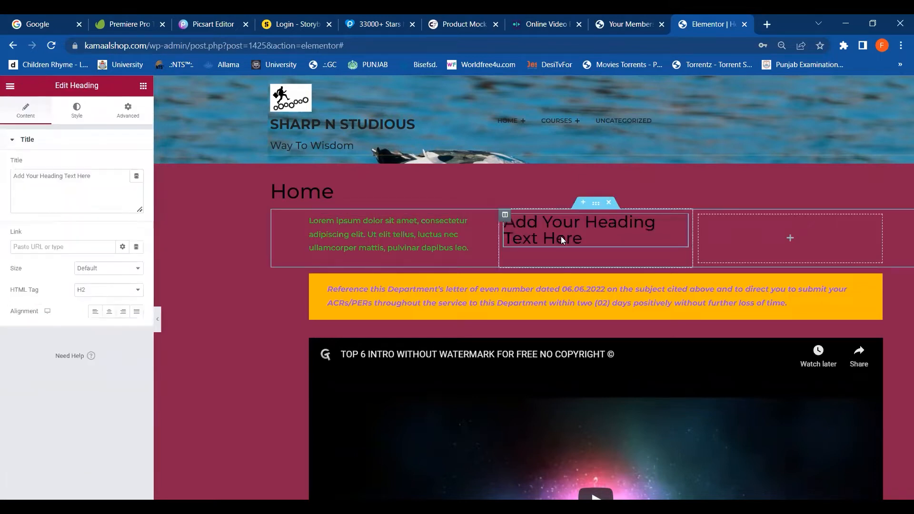
key("Delete")
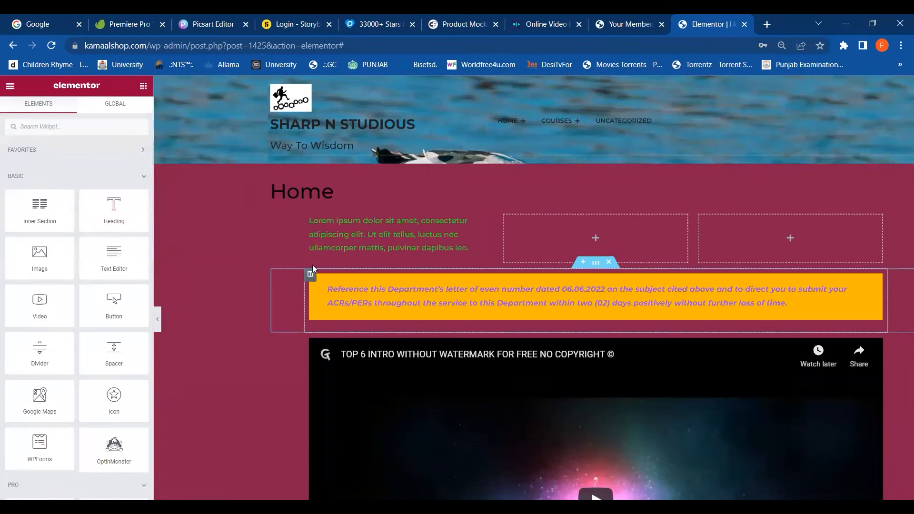
Step: Add a Text Editor widget to the middle column and another one to the third column
left_click_drag(122, 260, 586, 239)
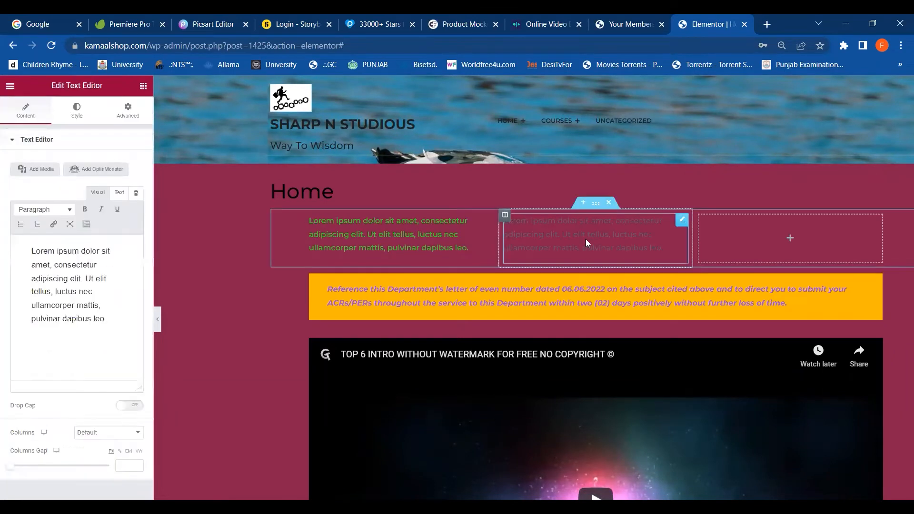
left_click(789, 239)
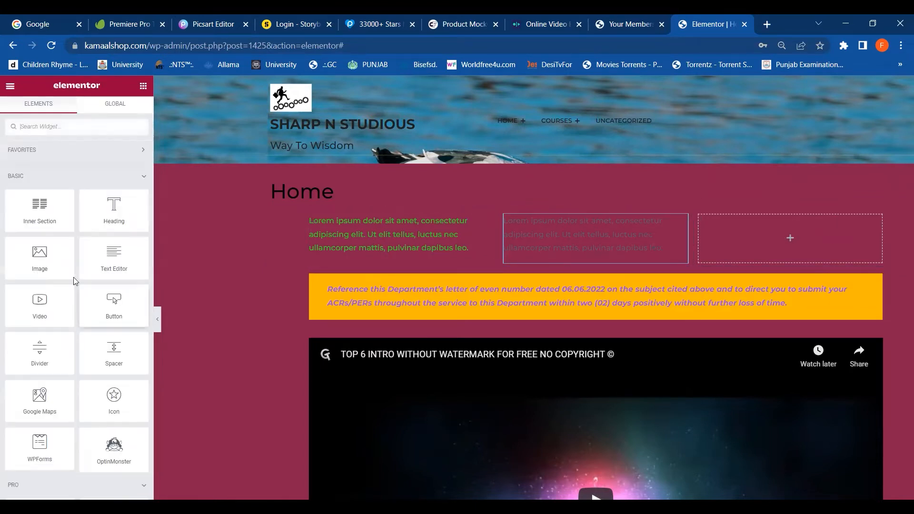
left_click_drag(116, 262, 603, 244)
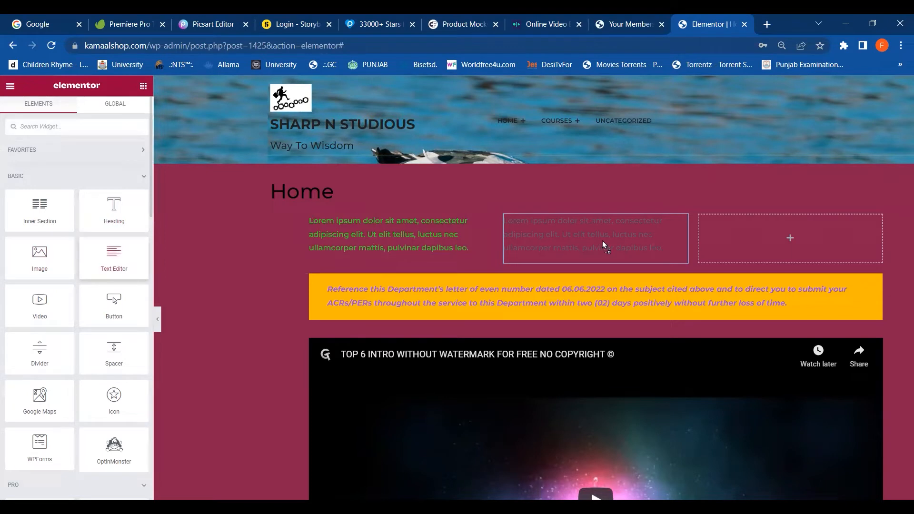
left_click_drag(812, 230, 811, 232)
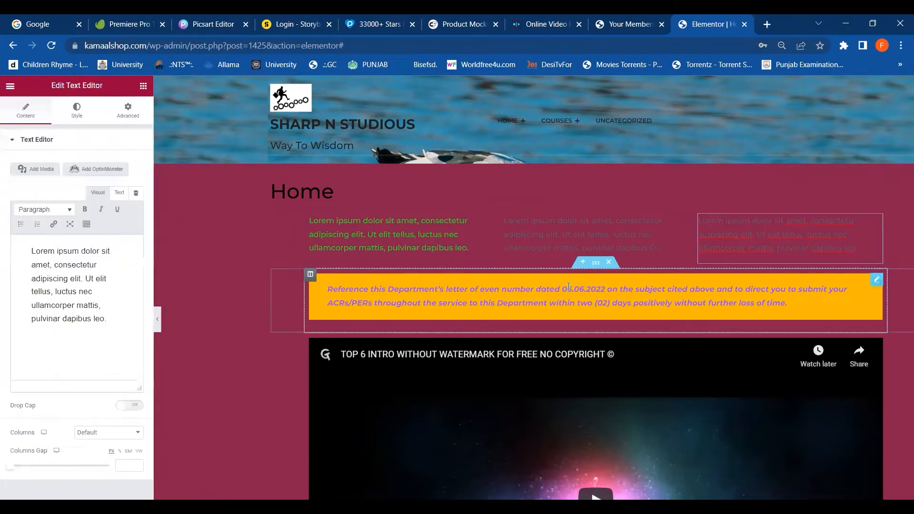
Step: Set the text colour of the middle column's Text Editor widget to a bright yellow-green
left_click(570, 239)
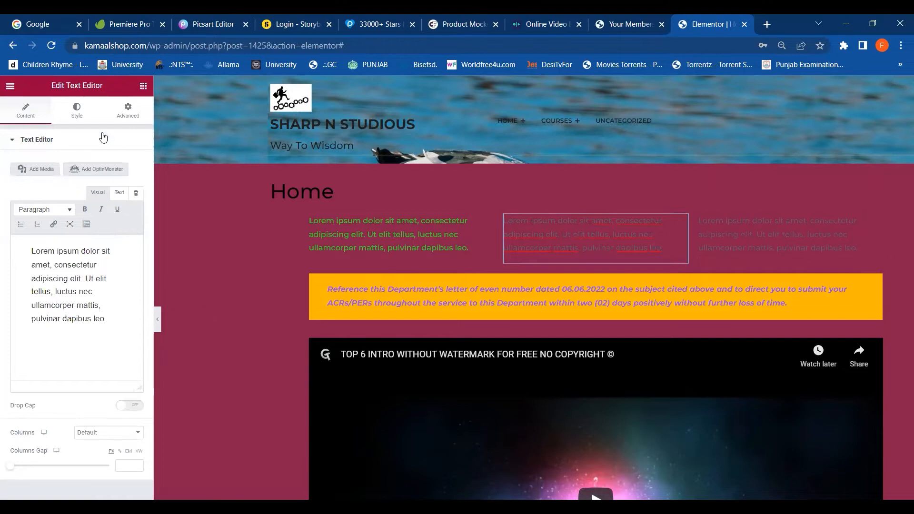
left_click(77, 111)
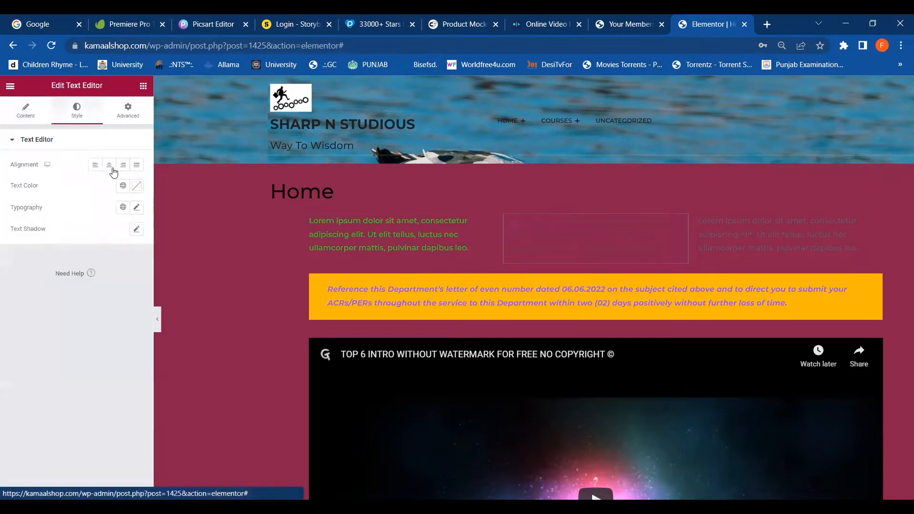
left_click(136, 186)
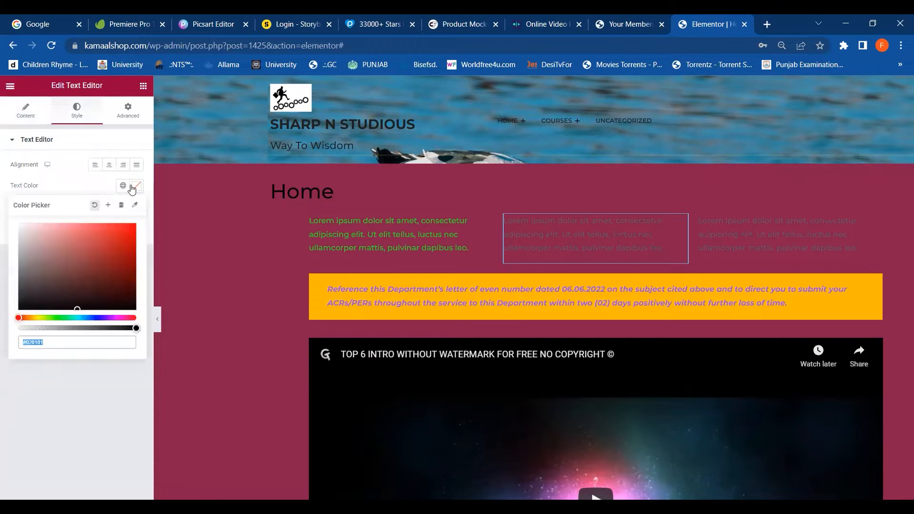
left_click(97, 318)
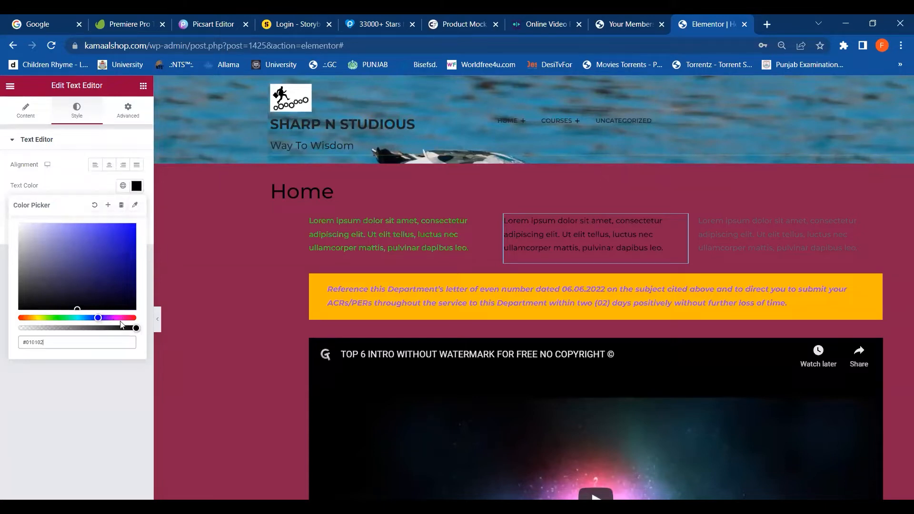
left_click(36, 318)
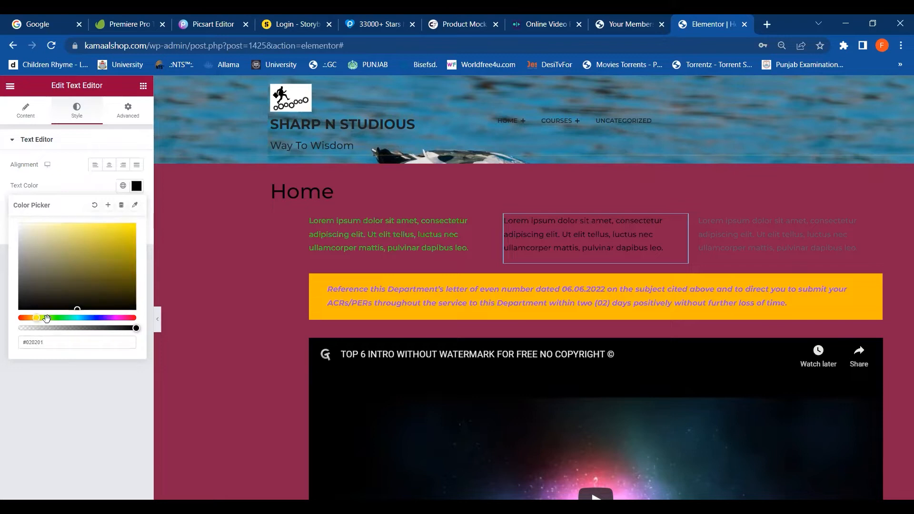
left_click(47, 318)
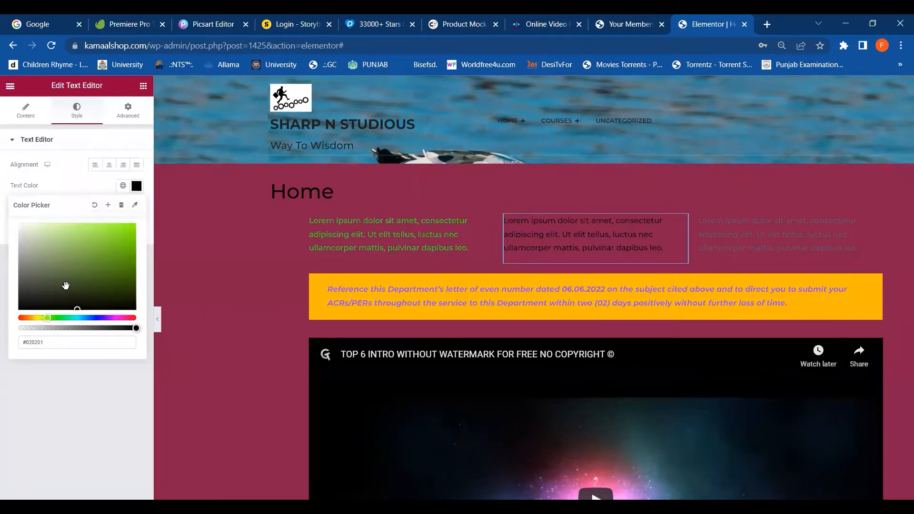
left_click(121, 237)
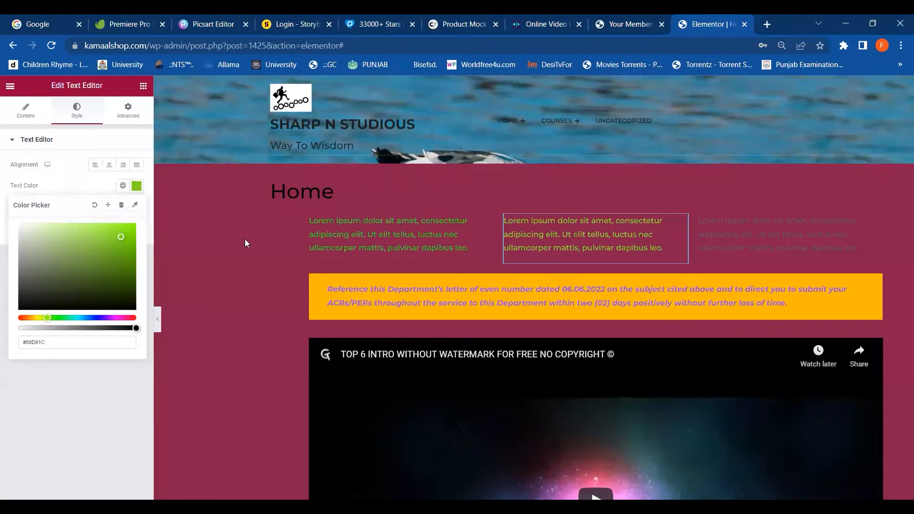
Step: Set the text colour of the third column's Text Editor widget to red, #D00E0E
left_click(737, 231)
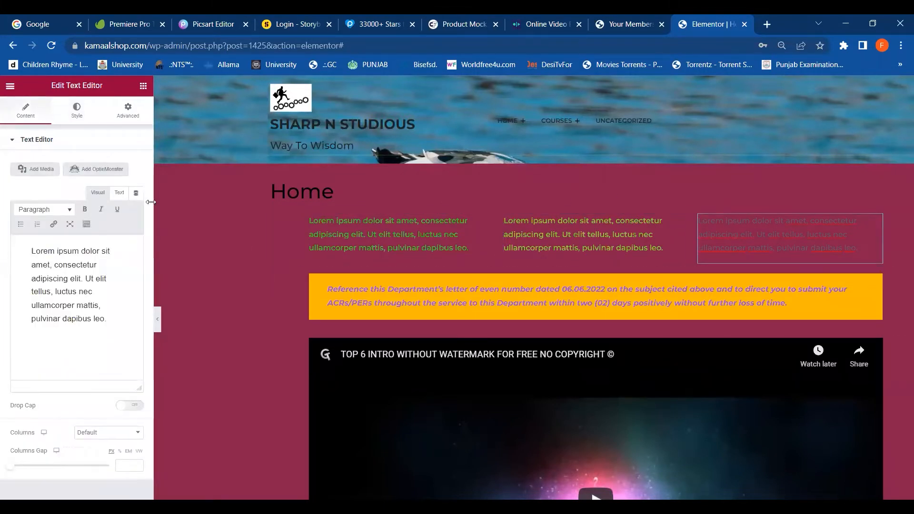
left_click(75, 110)
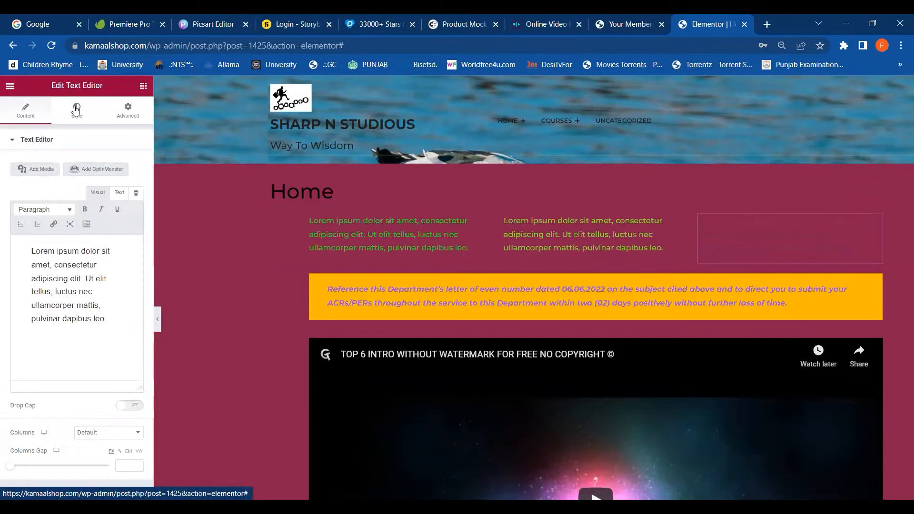
left_click(138, 187)
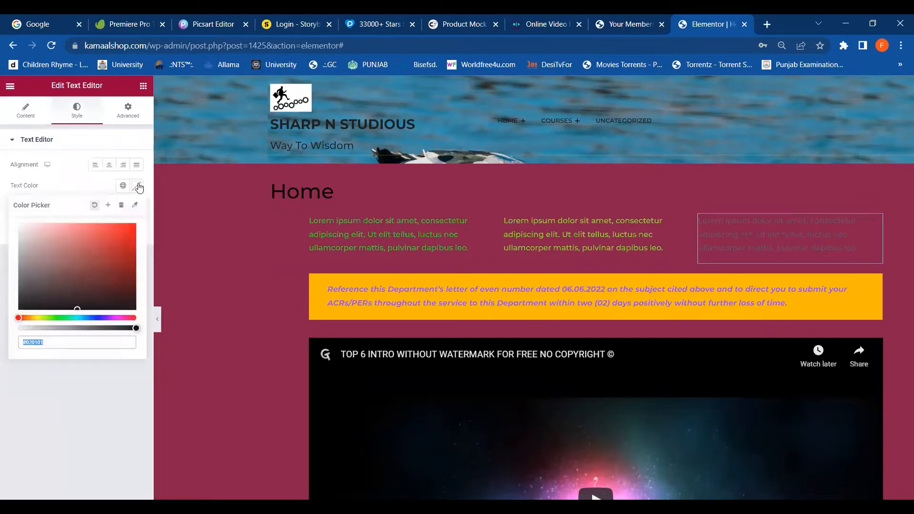
left_click(128, 239)
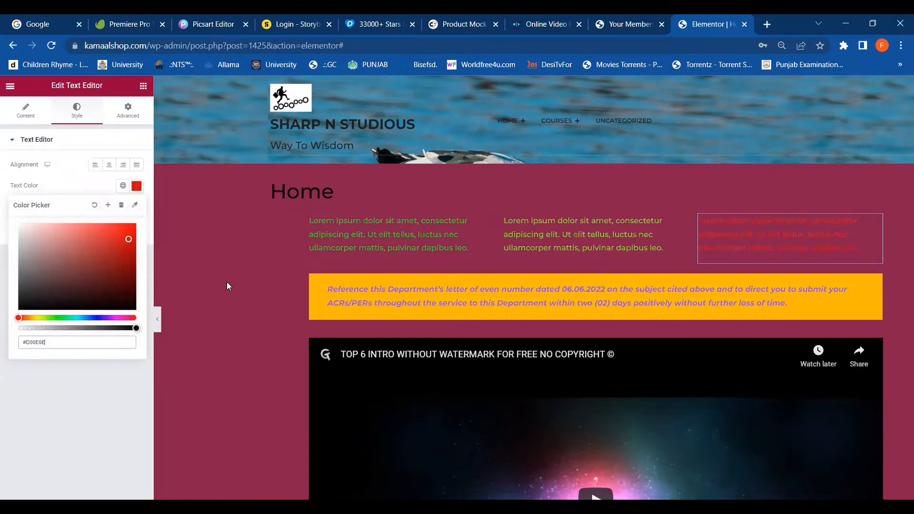
Step: Open the content settings of the first column's Text Editor widget
left_click(328, 234)
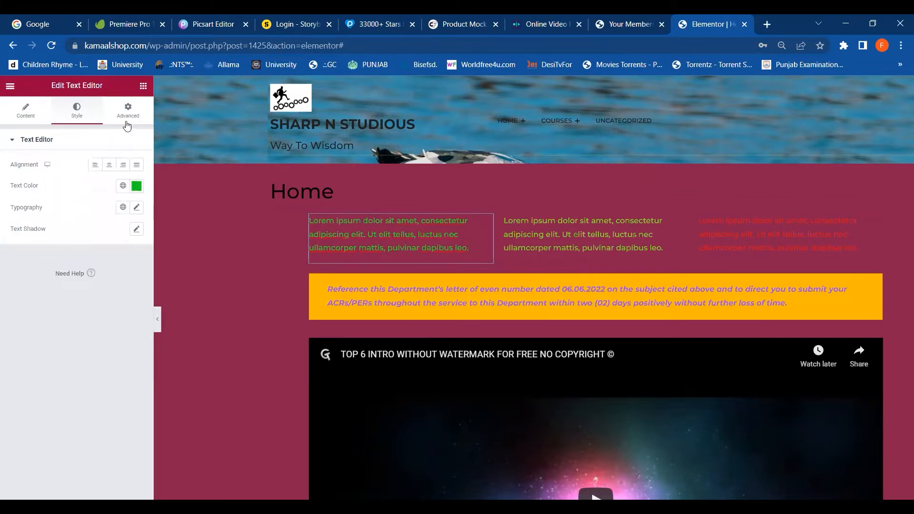
left_click(31, 118)
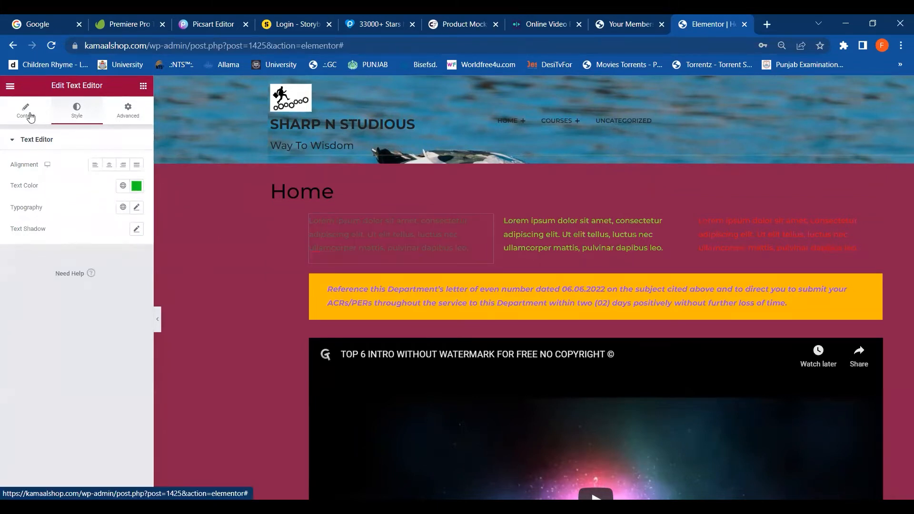
left_click(31, 117)
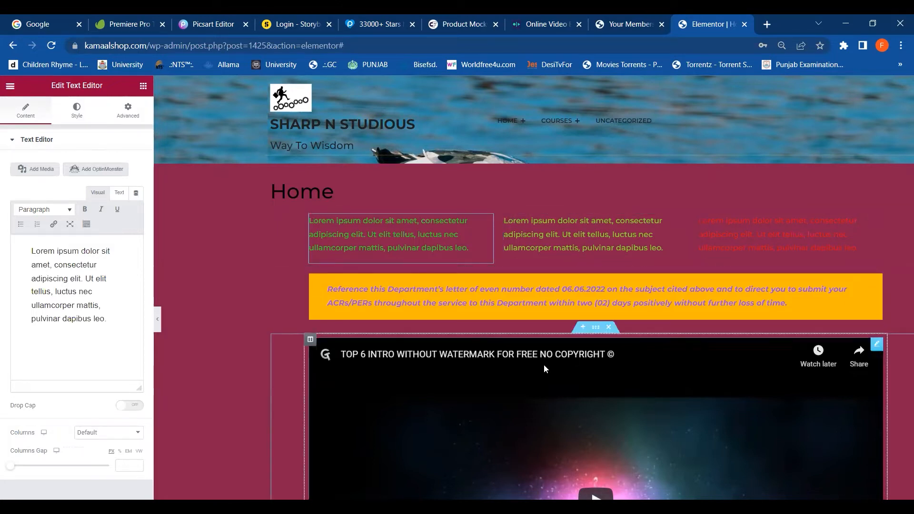
Step: Look through the available Basic and Pro widgets that can be added to the page
left_click(143, 89)
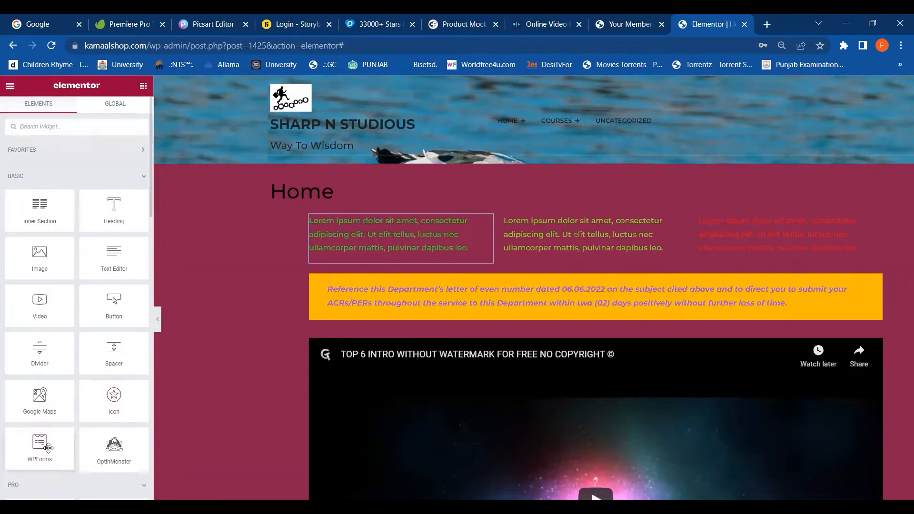
scroll(48, 447, "down", 3)
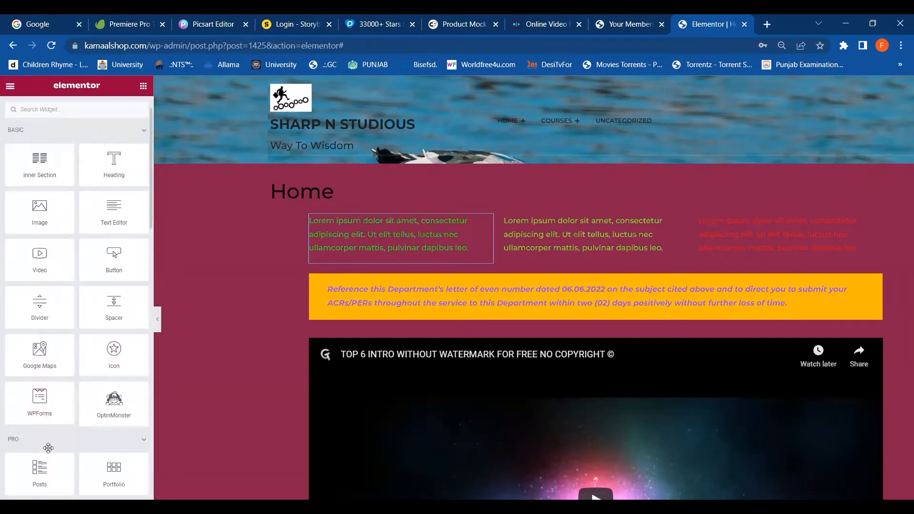
scroll(48, 447, "down", 3)
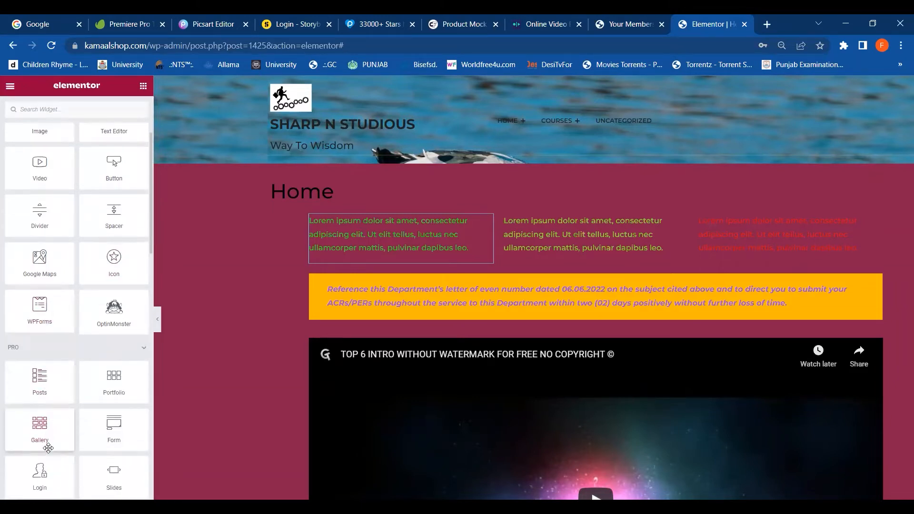
scroll(48, 448, "down", 2)
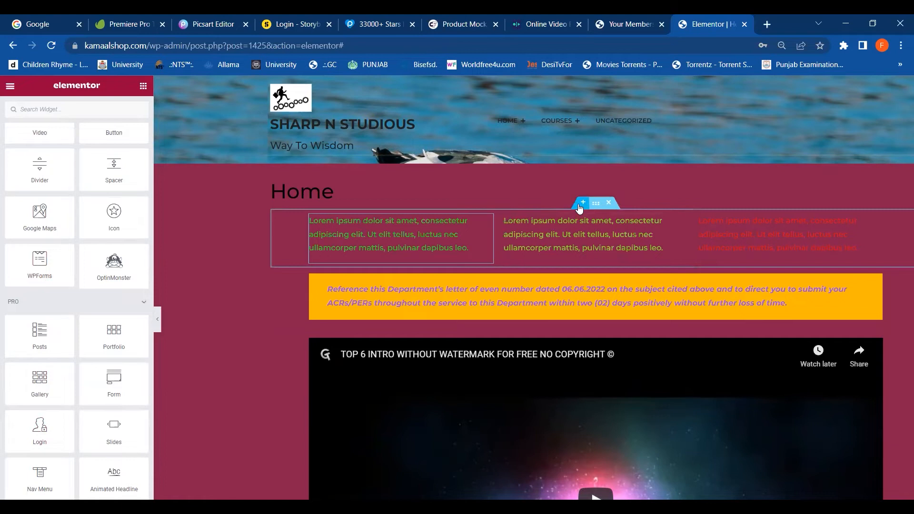
Step: Add a new section above the three-column text section and place a Login widget in it
left_click(581, 204)
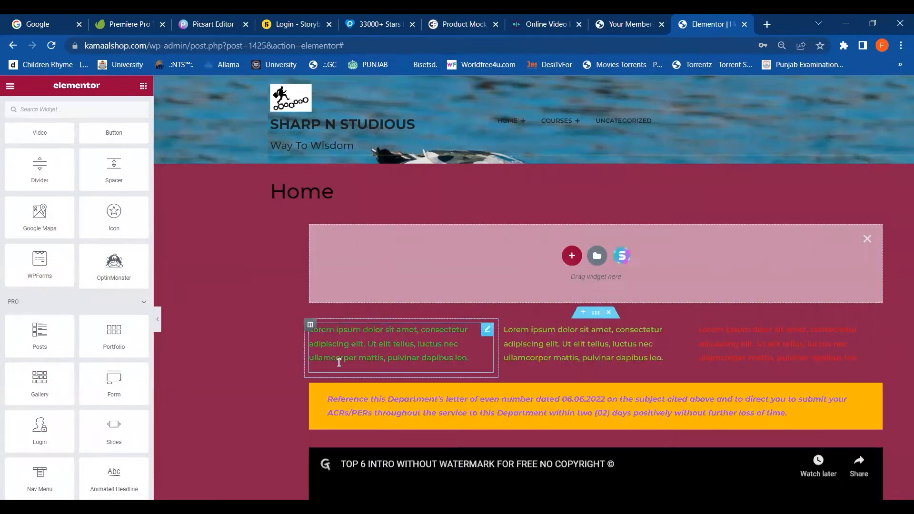
key("ctrl+p")
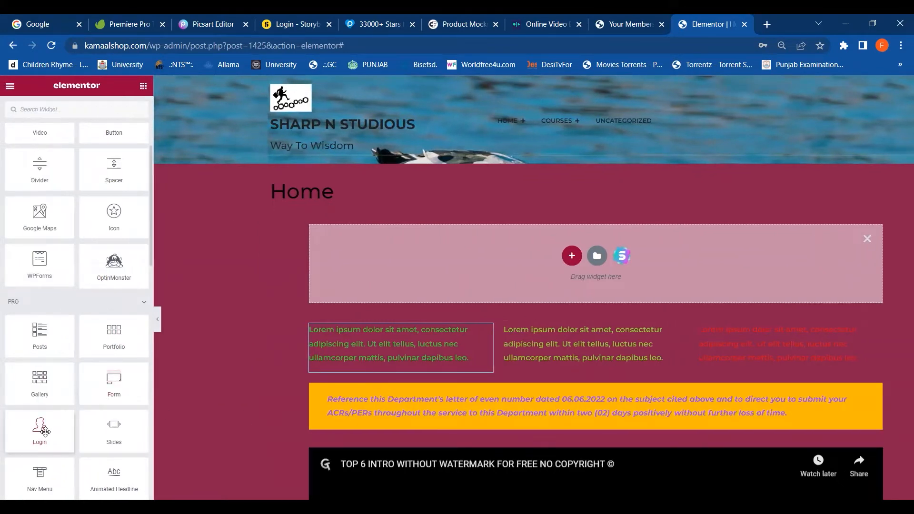
left_click_drag(45, 431, 480, 263)
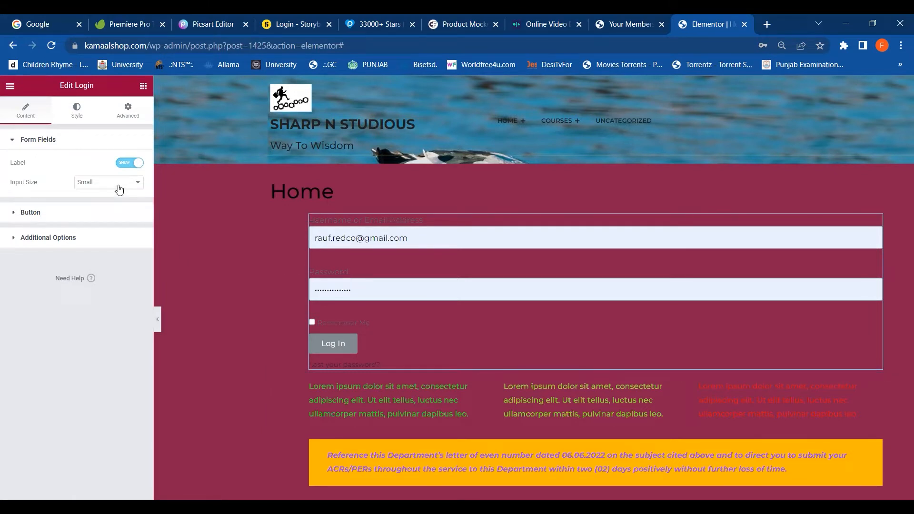
Step: Set the Login widget's button text to "Register Yourself" and its size to Medium
left_click(96, 217)
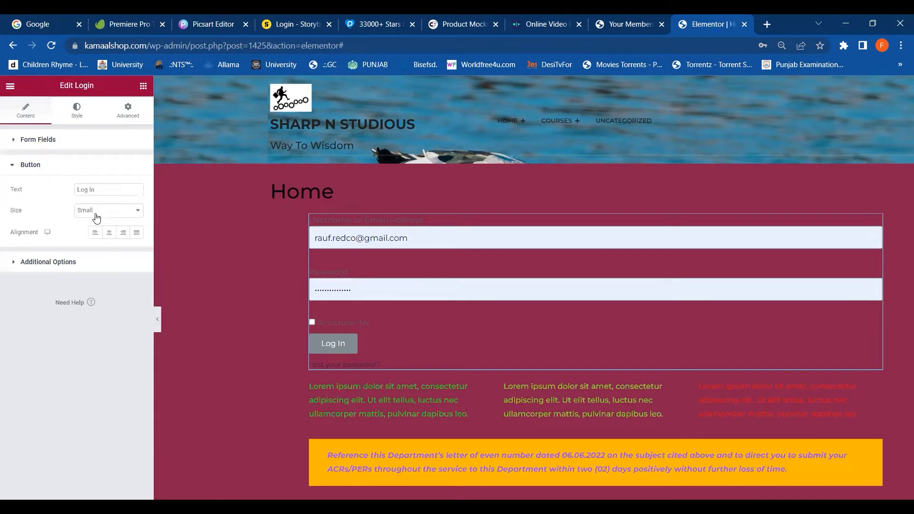
left_click(115, 185)
key("BackSpace")
key("BackSpace")
key("BackSpace")
key("BackSpace")
key("BackSpace")
key("BackSpace")
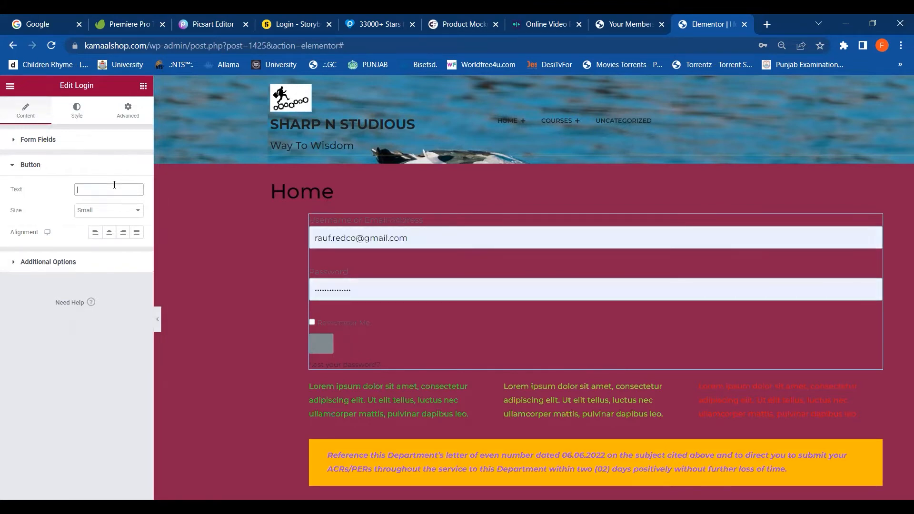
type("Reg")
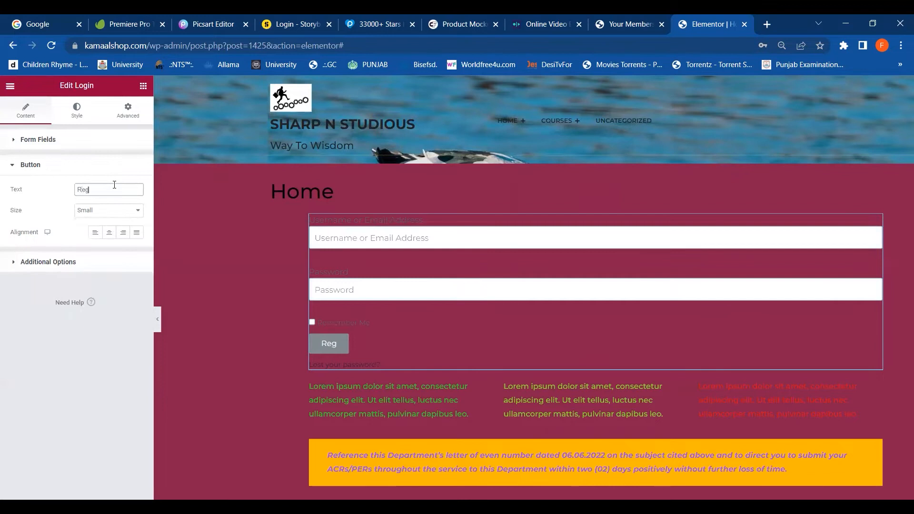
type("ister Y")
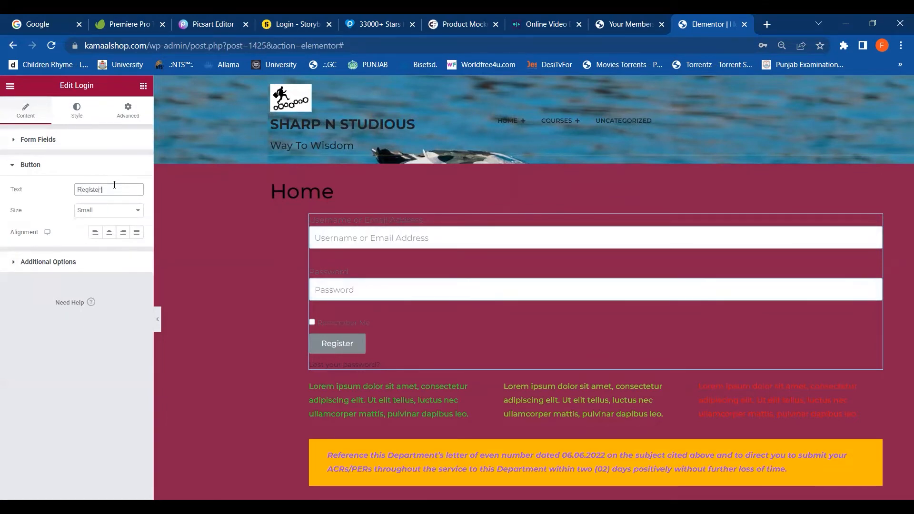
type("ou")
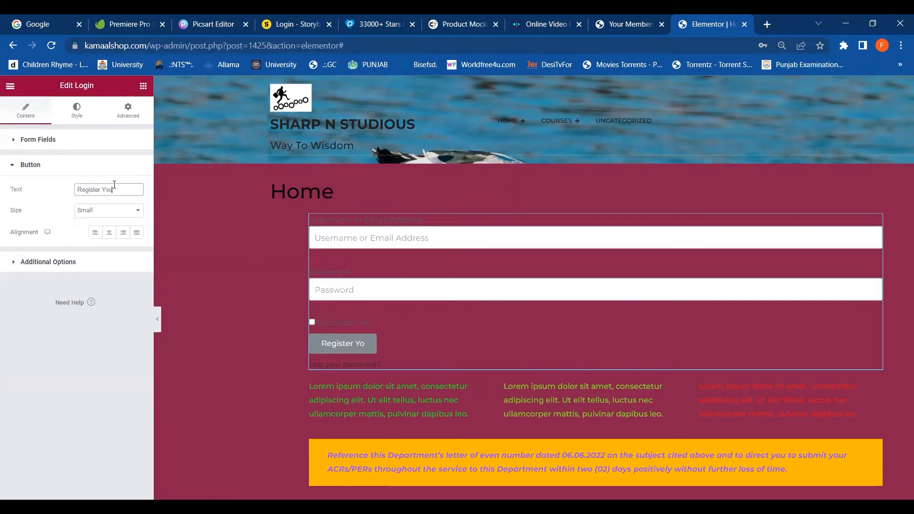
type("rself")
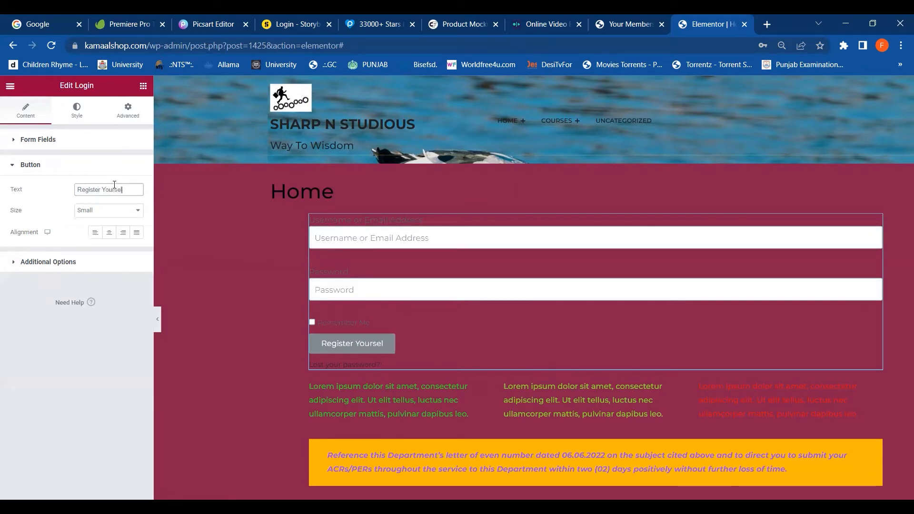
left_click(99, 211)
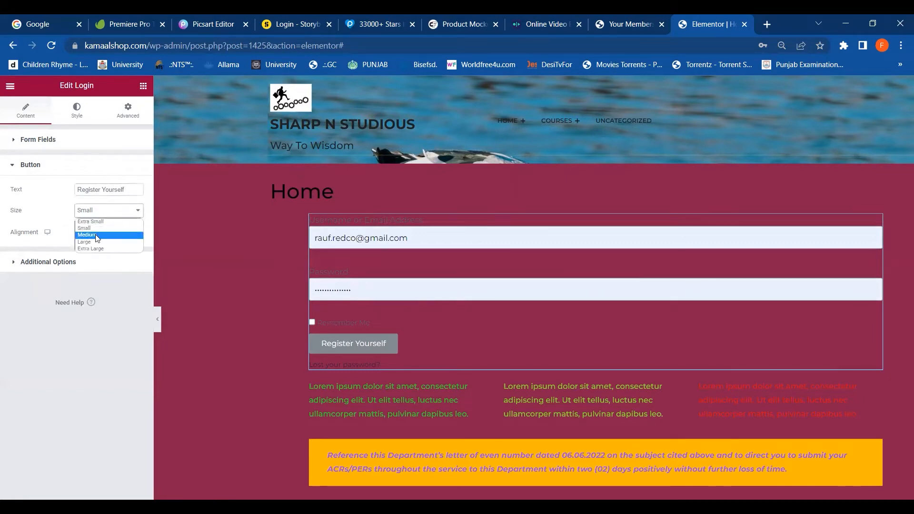
left_click(96, 235)
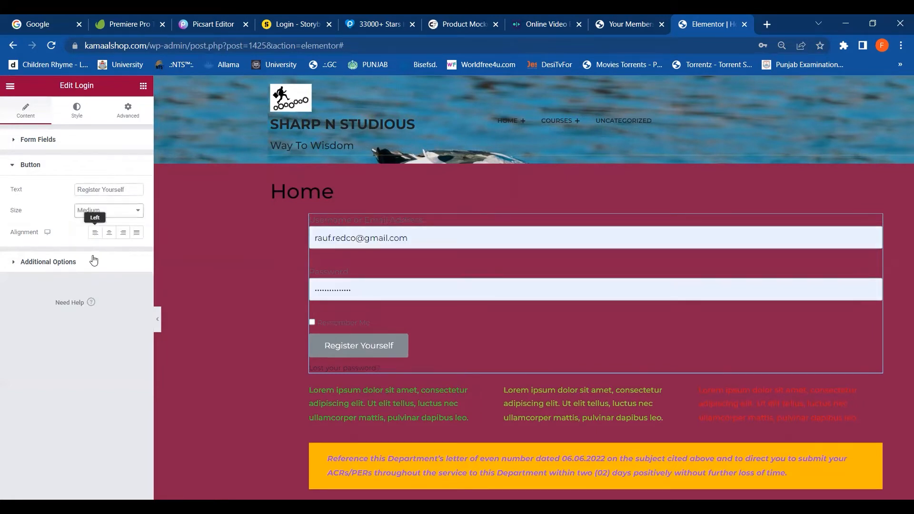
Step: Review the Login widget's additional options and its advanced layout settings
left_click(48, 262)
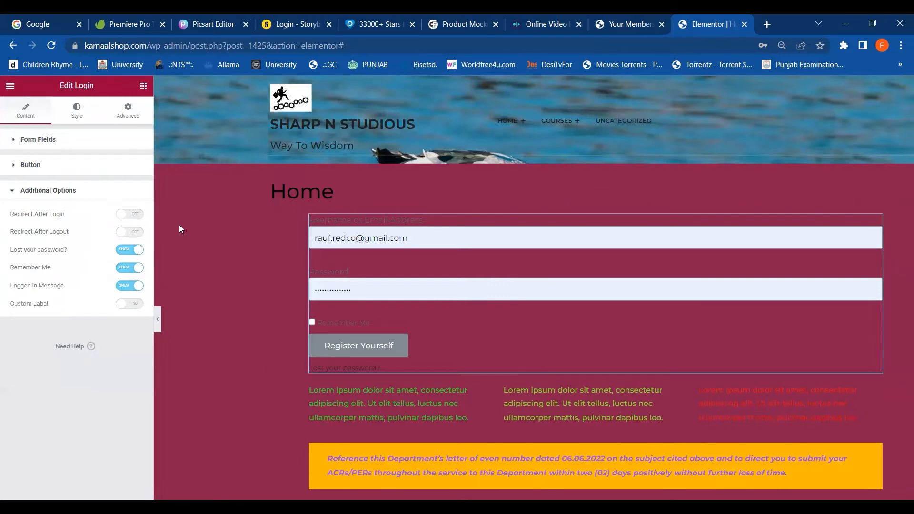
left_click(127, 118)
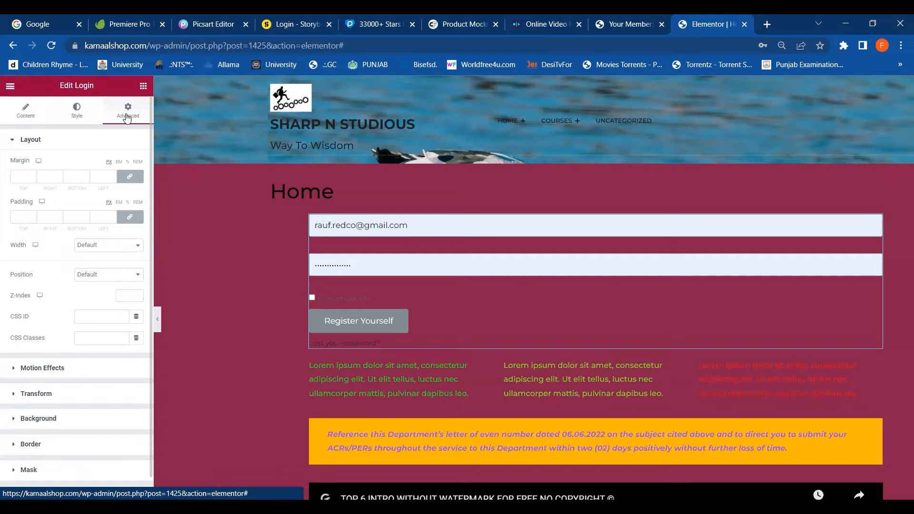
left_click(251, 234)
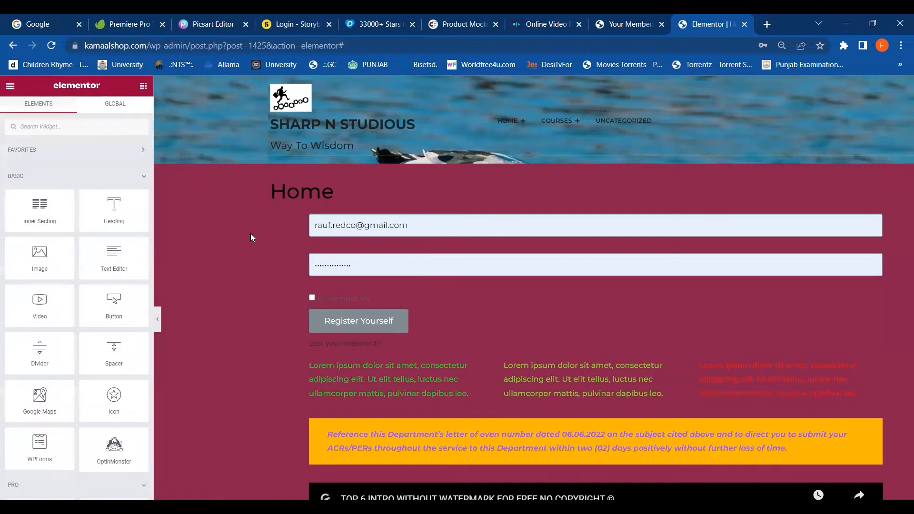
Step: Undo the Login widget's button changes and its insertion above the three-column section
key("ctrl+z")
key("ctrl+z")
key("ctrl+z")
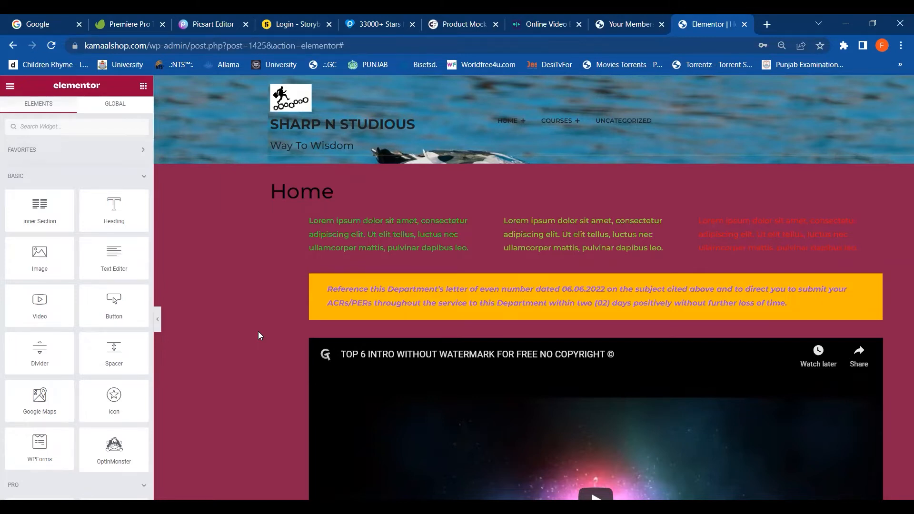
Step: Insert a new section above the three text columns and place a Pro Login widget in it
left_click(583, 204)
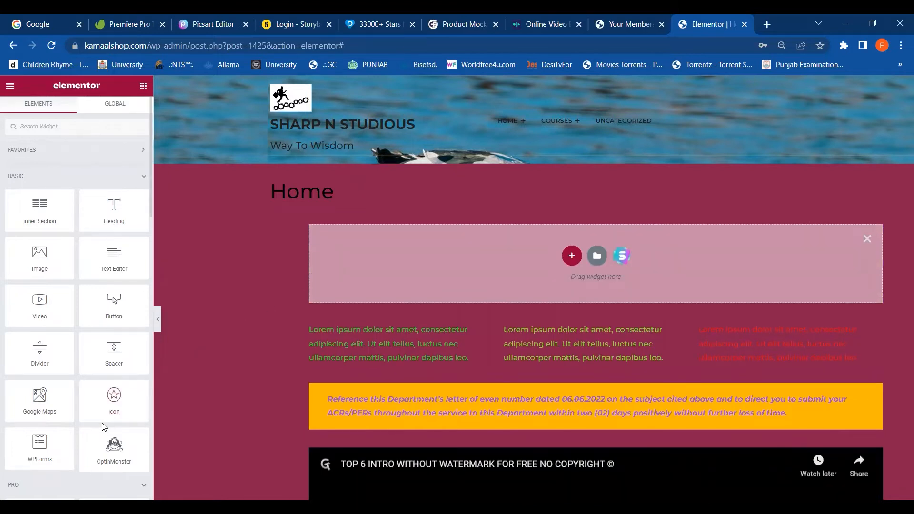
scroll(104, 407, "down", 3)
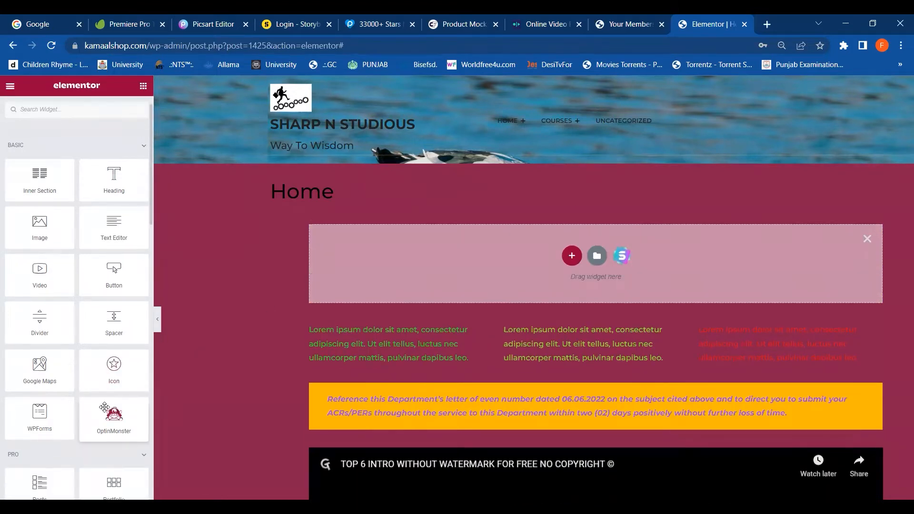
scroll(104, 407, "down", 2)
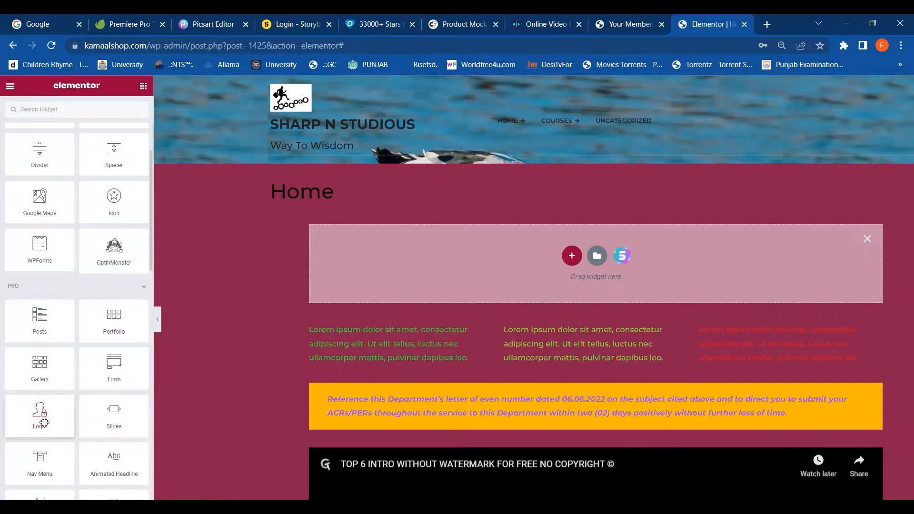
left_click_drag(44, 423, 385, 334)
left_click_drag(448, 277, 448, 276)
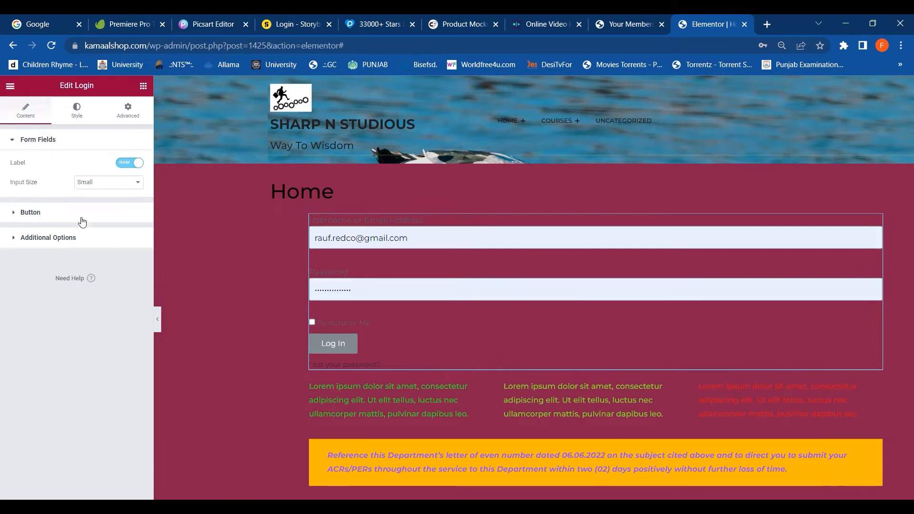
Step: Change the text of the Login widget's button to "Register Yourself"
left_click(76, 214)
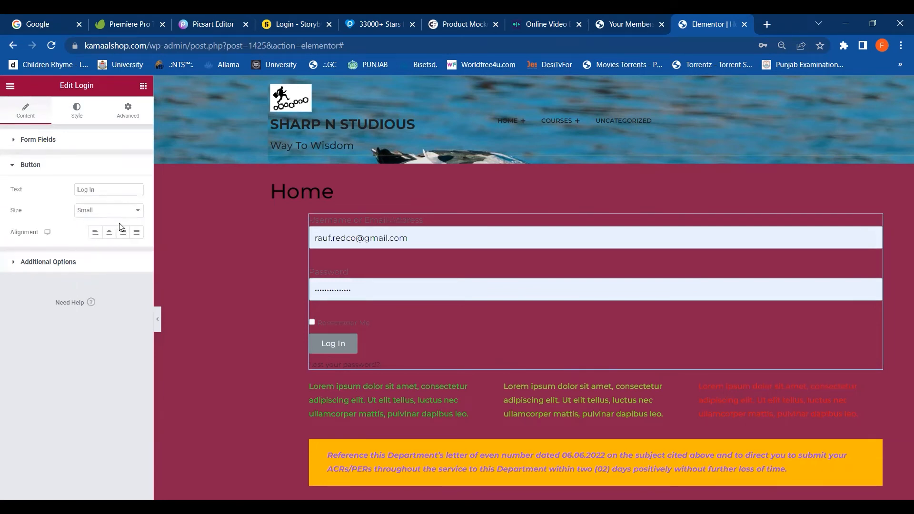
left_click(106, 190)
key("BackSpace")
key("BackSpace")
key("BackSpace")
key("BackSpace")
key("BackSpace")
key("BackSpace")
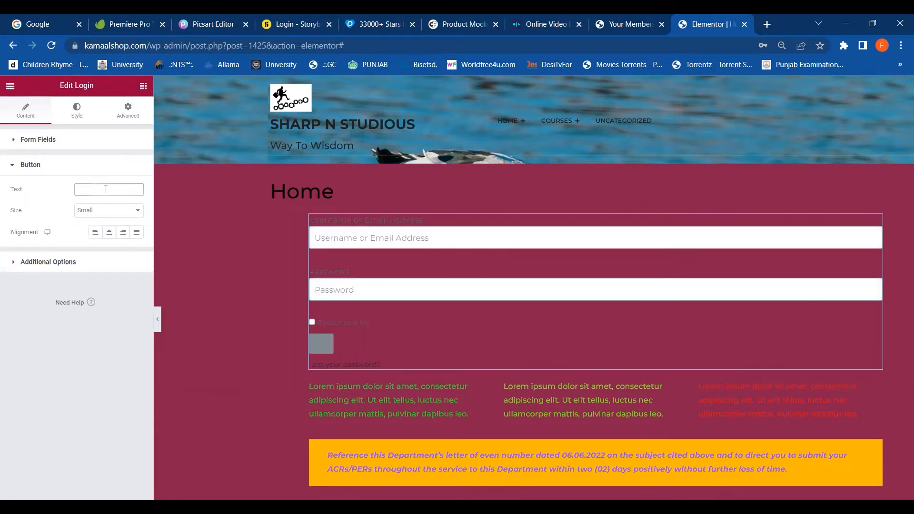
type("Reg")
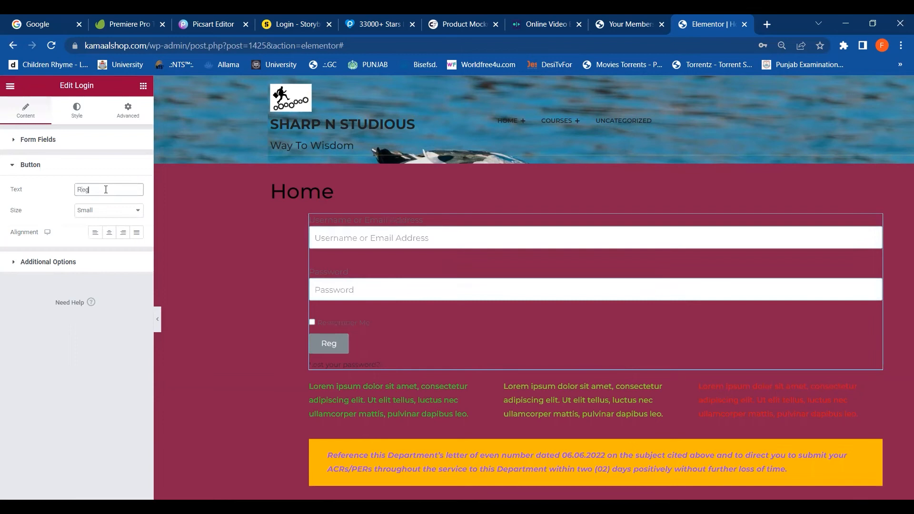
type("ister")
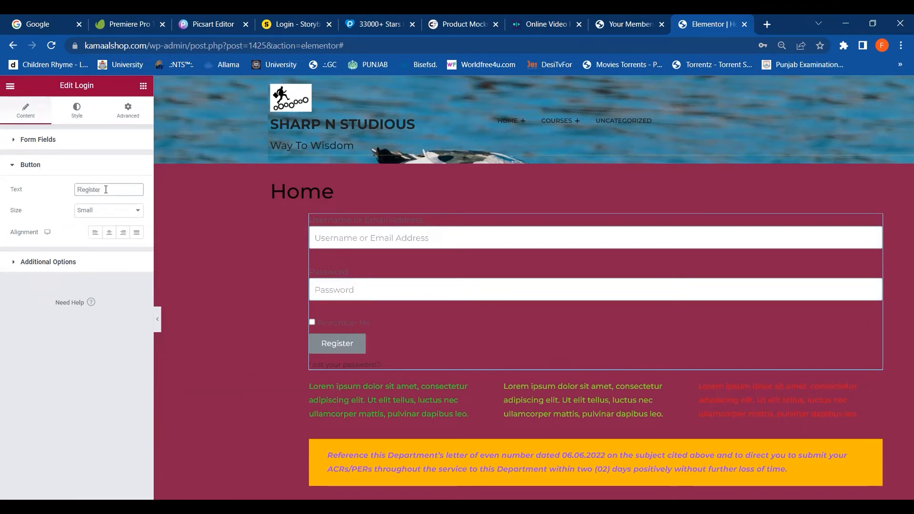
type(" Yo")
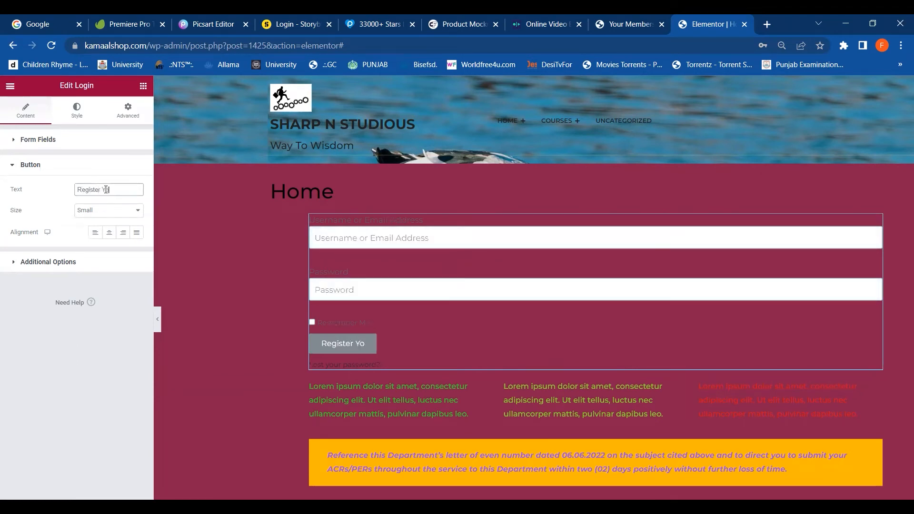
type("urself")
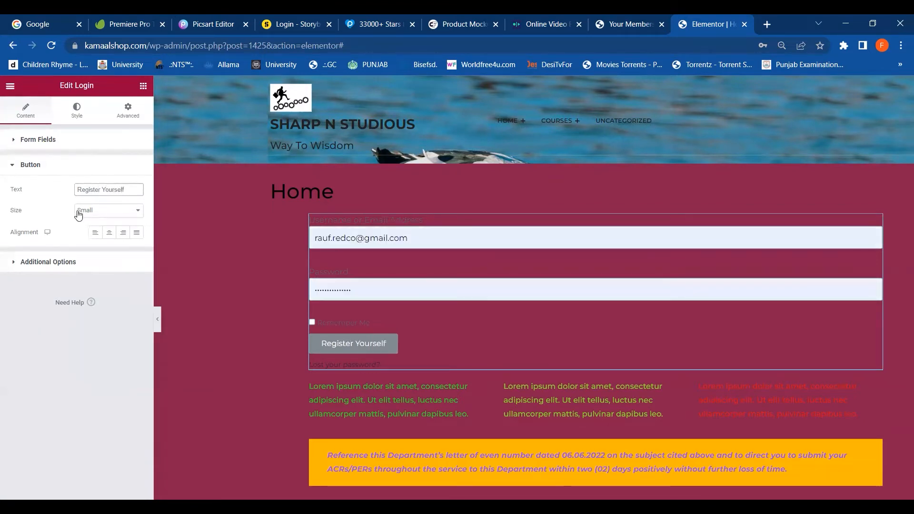
Step: Try the Extra Large size on the "Register Yourself" button and settle on Medium
left_click(110, 211)
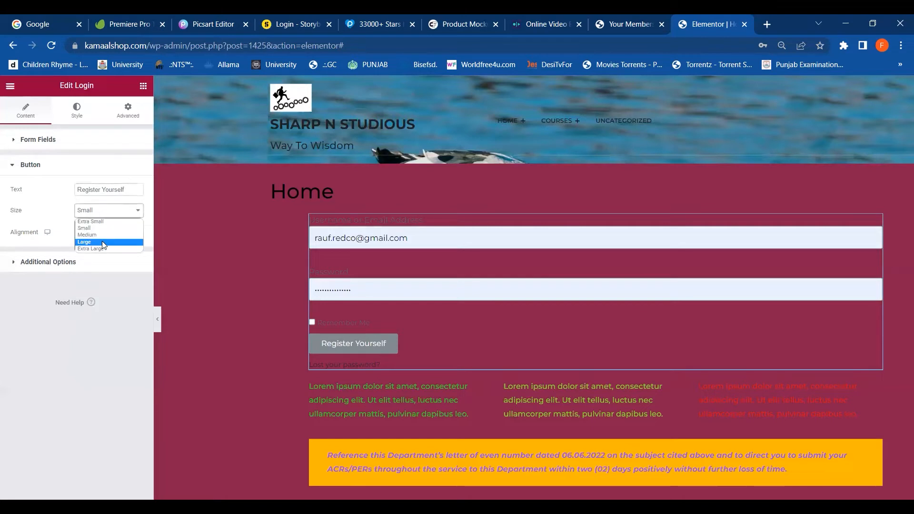
left_click(101, 251)
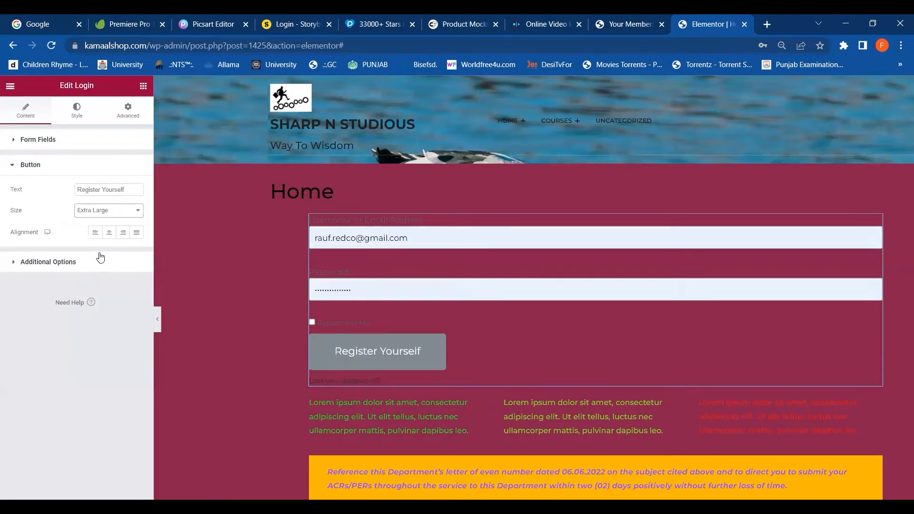
left_click(100, 214)
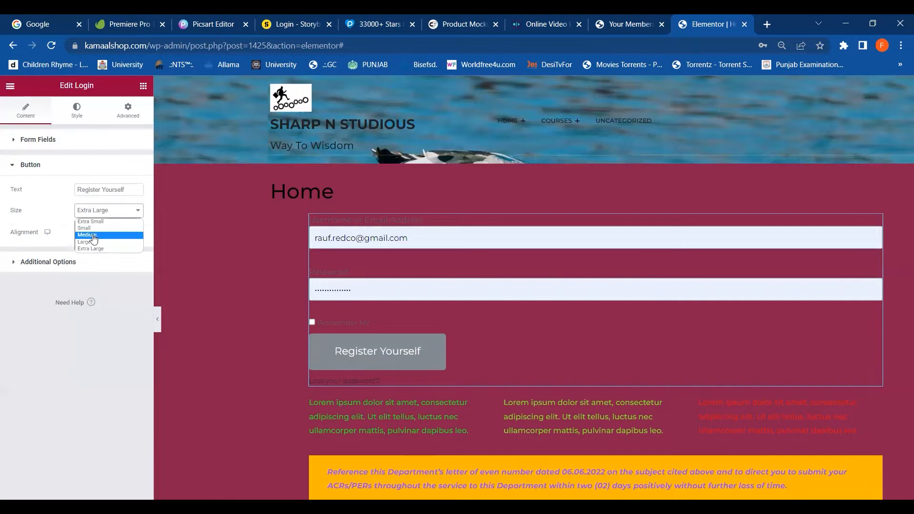
left_click(94, 235)
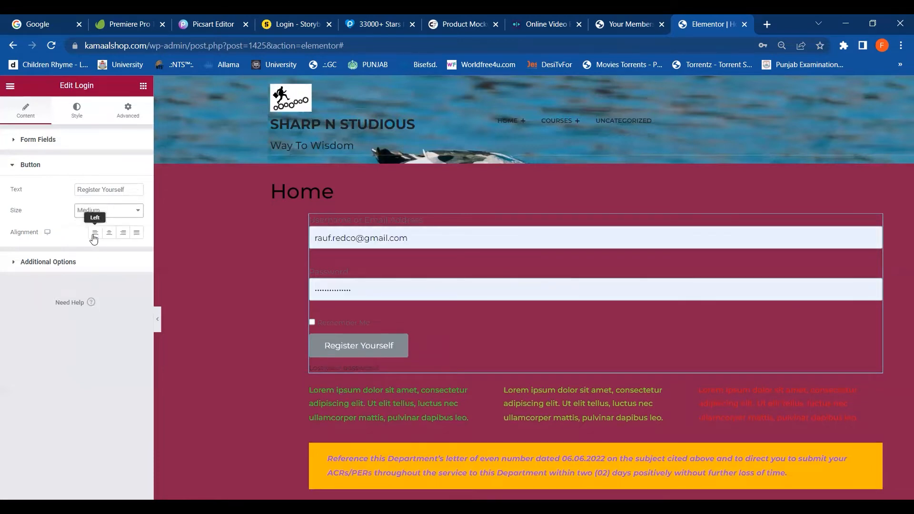
Step: Check the Login widget's input size choices for the form fields and its additional options
left_click(59, 144)
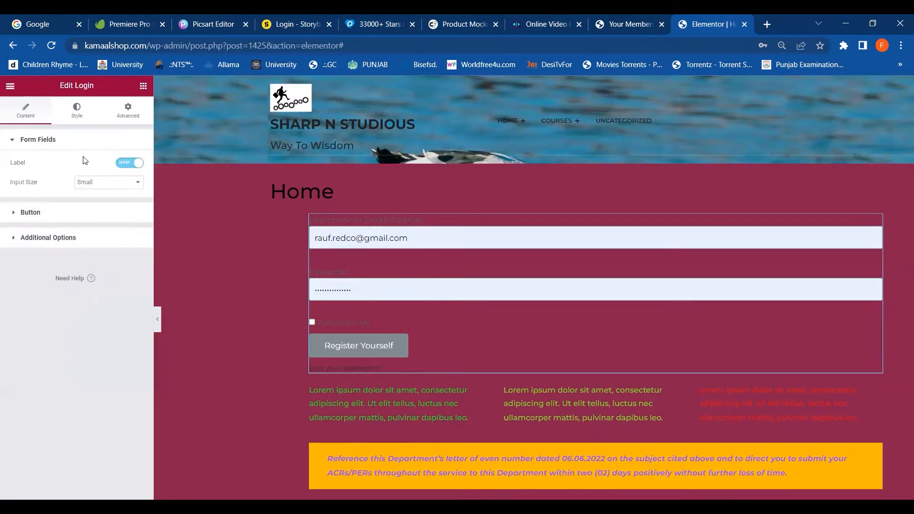
left_click(103, 184)
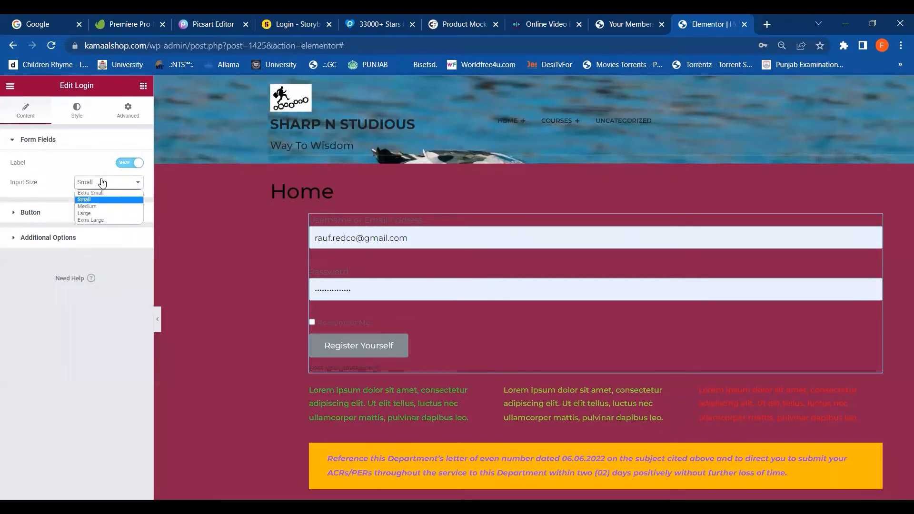
left_click(63, 244)
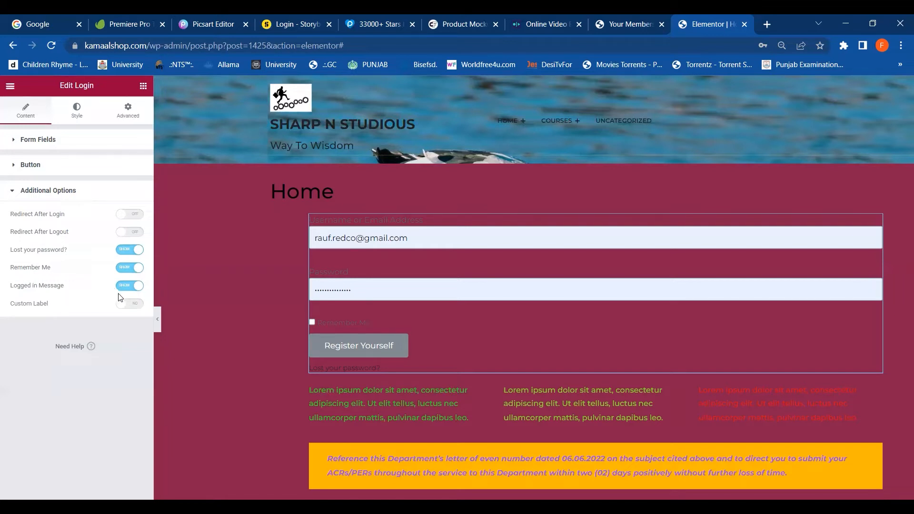
Step: Set the Login form's rows gap to 24 and its links colour to golden yellow #D8B50B, trying green, blue and crimson first
left_click(79, 111)
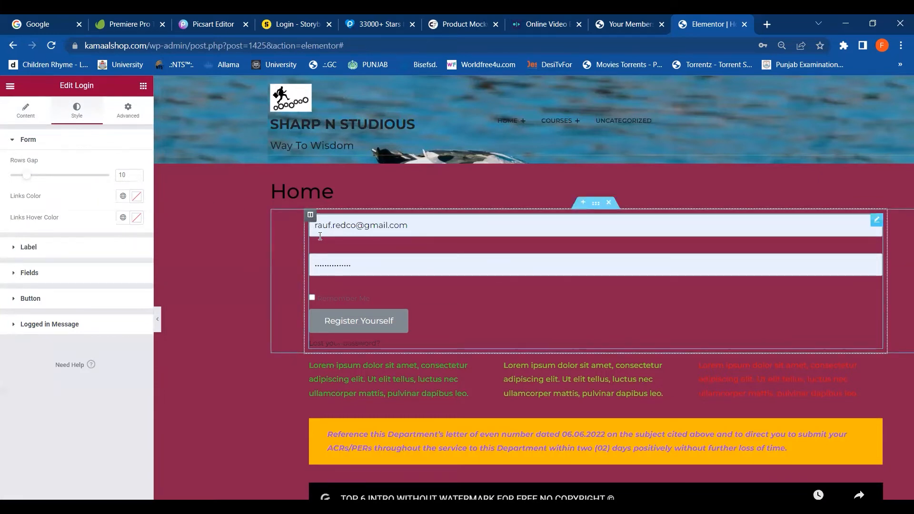
left_click(50, 176)
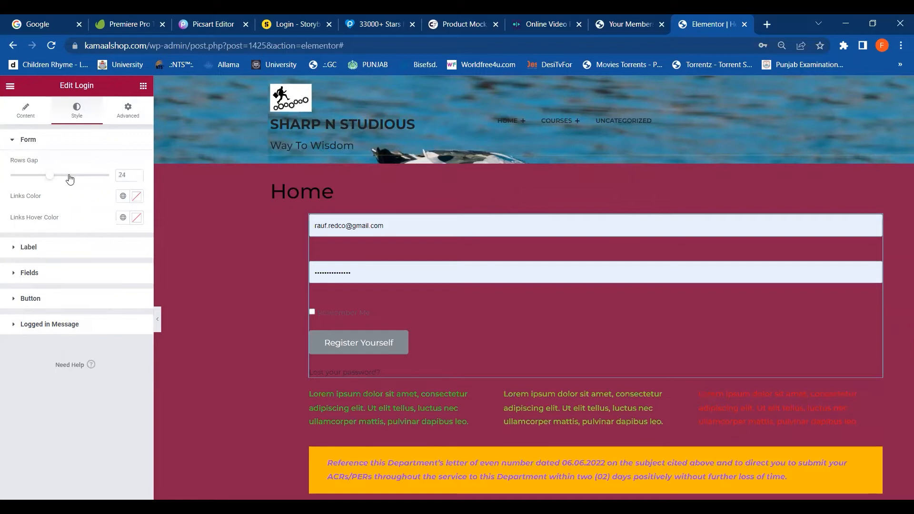
left_click(136, 197)
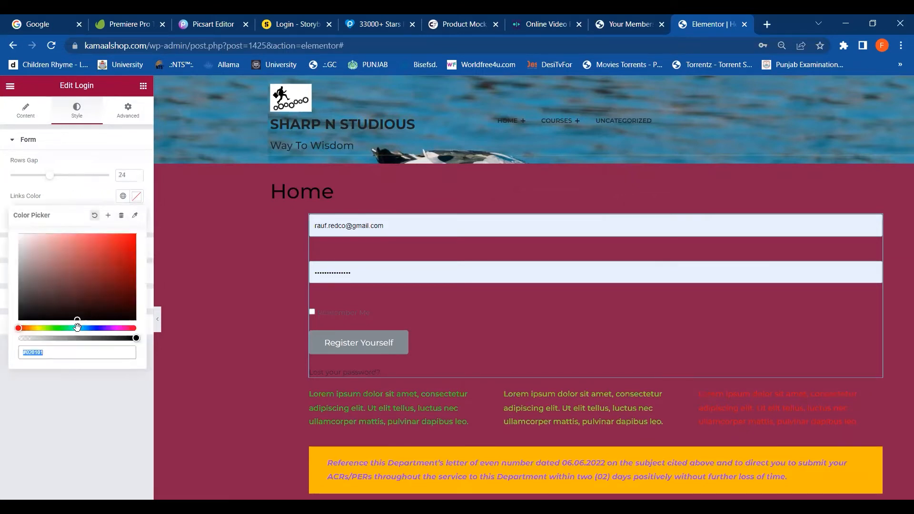
left_click(55, 328)
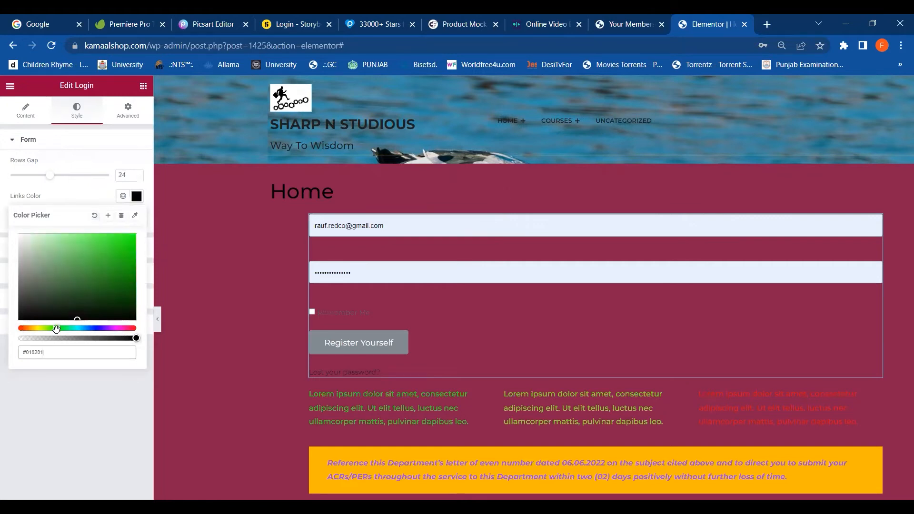
left_click(122, 251)
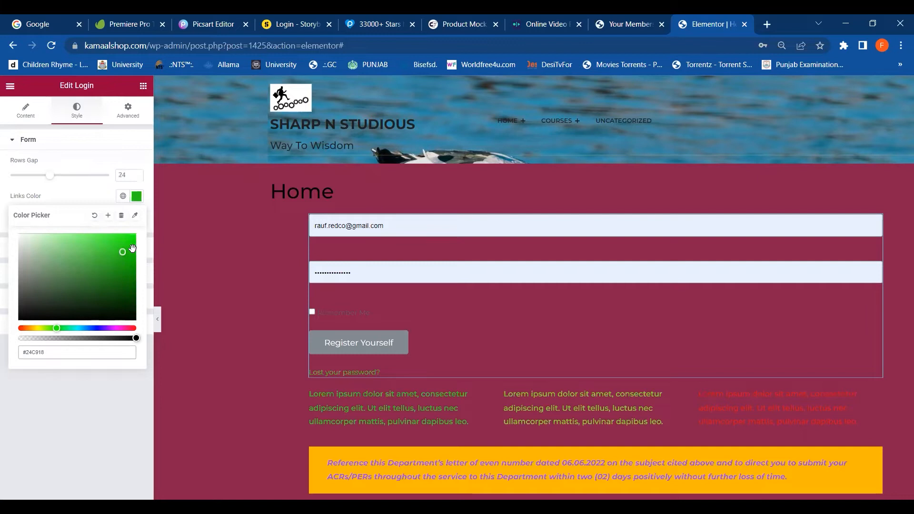
left_click(129, 246)
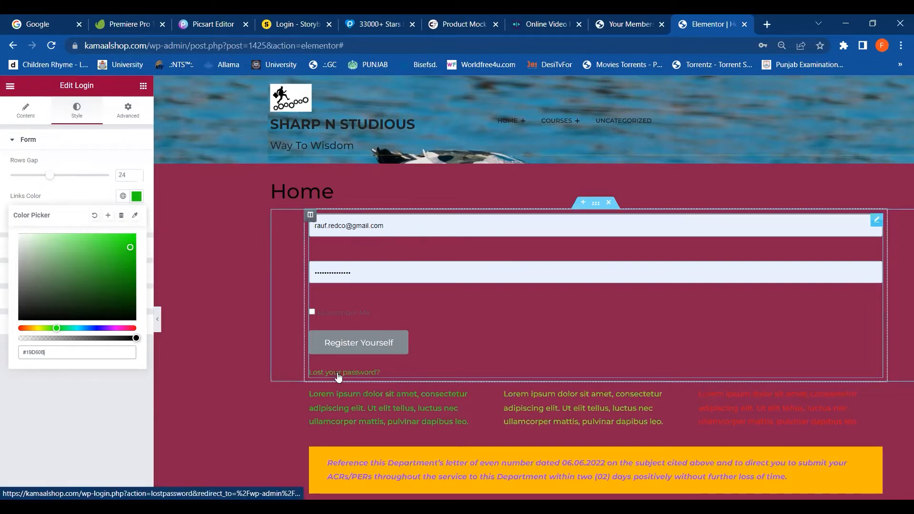
left_click(90, 328)
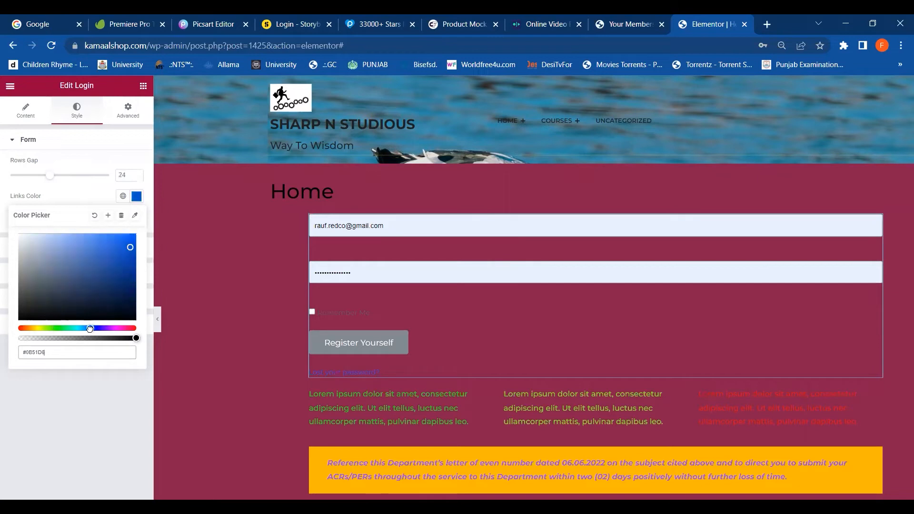
left_click(131, 328)
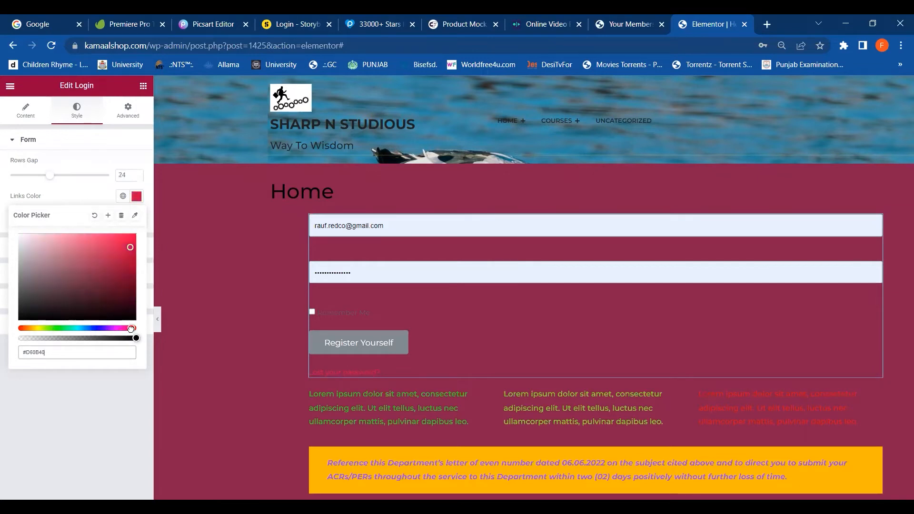
left_click(35, 328)
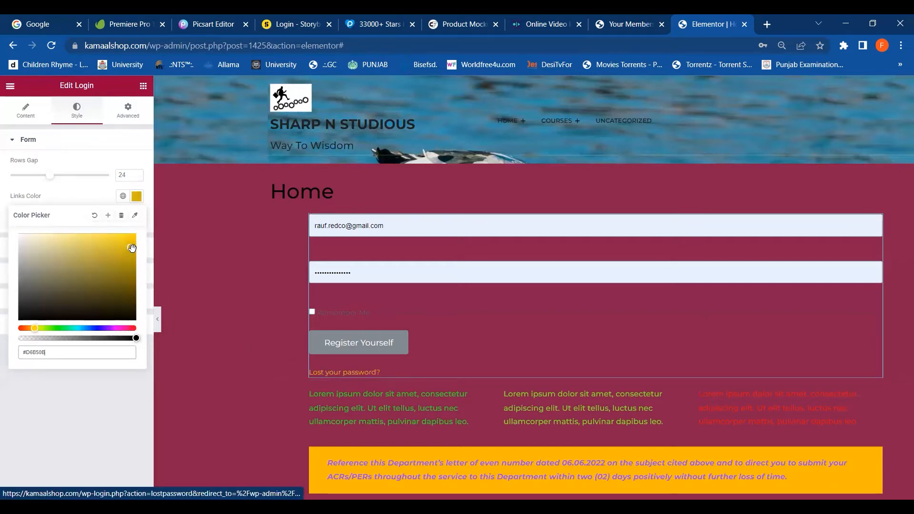
left_click(150, 151)
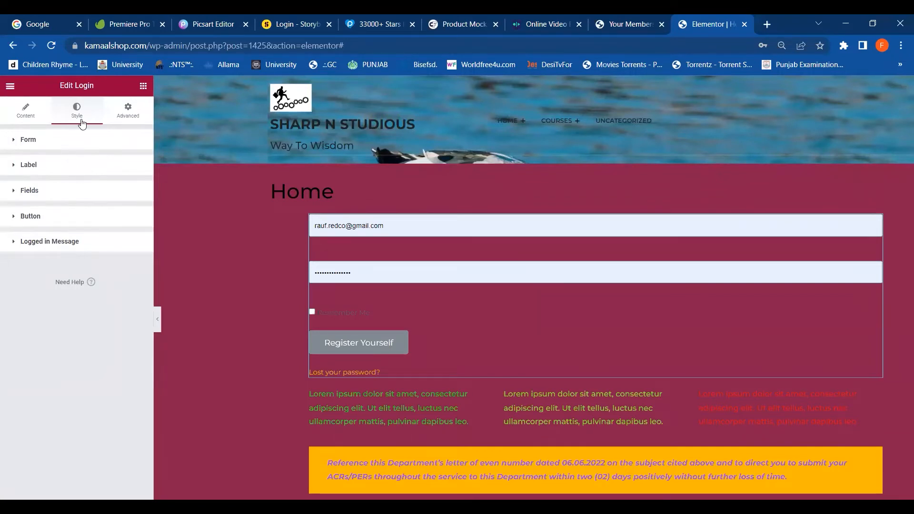
Step: Set the Login form's links hover colour to a slightly transparent blue, #0F49D5EB, after trying golden yellow #D3B136
left_click(81, 141)
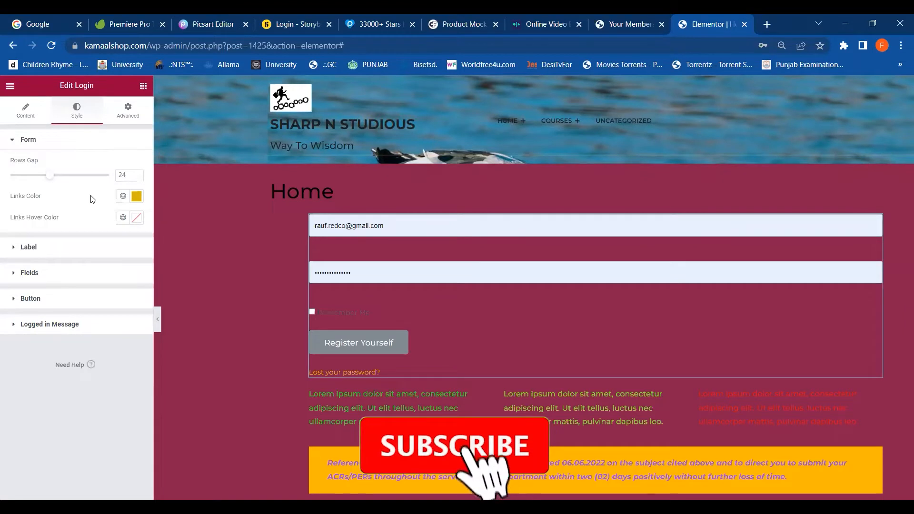
left_click(138, 219)
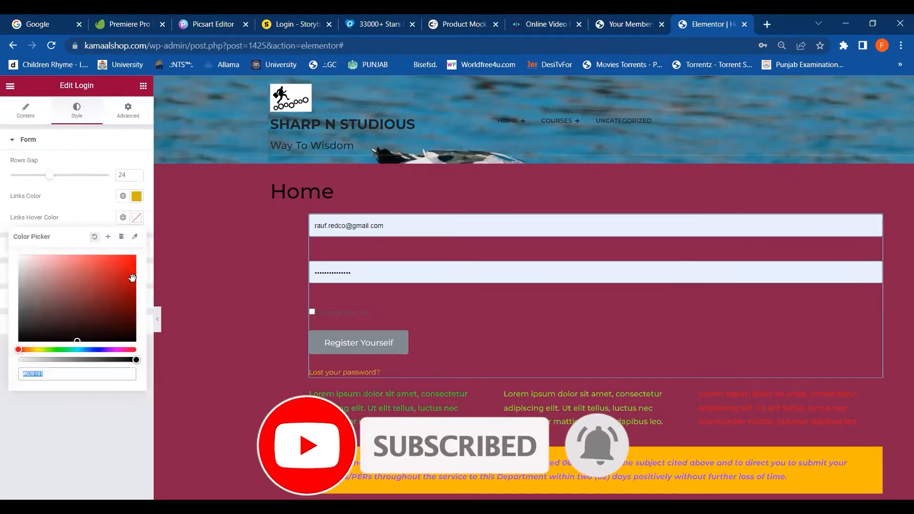
left_click(120, 350)
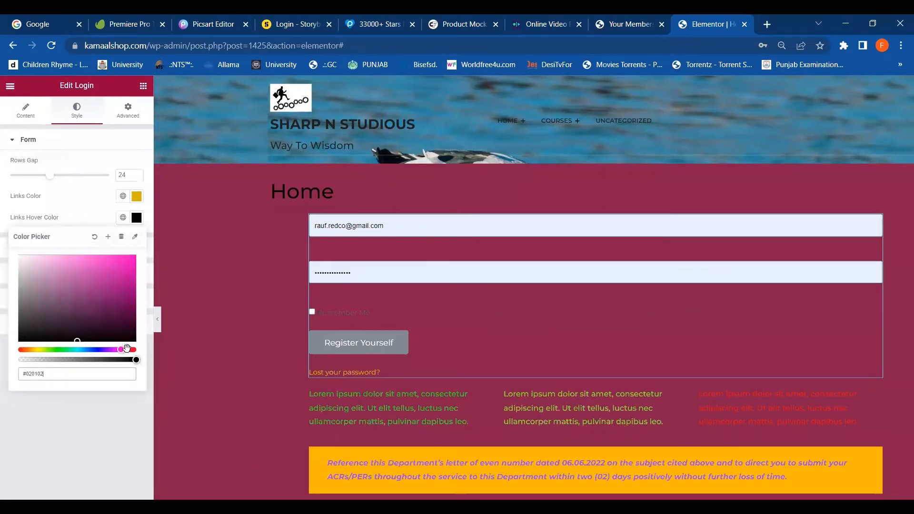
left_click(128, 273)
left_click(33, 350)
left_click(106, 270)
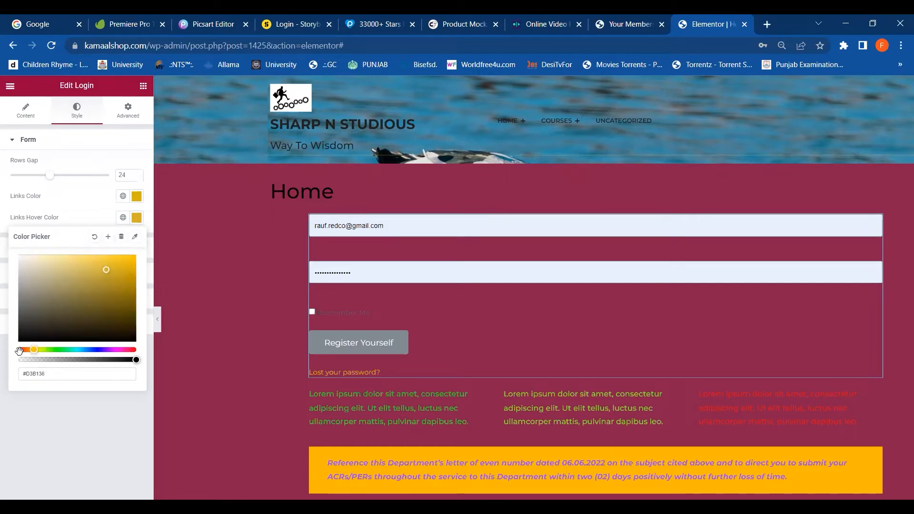
left_click(91, 349)
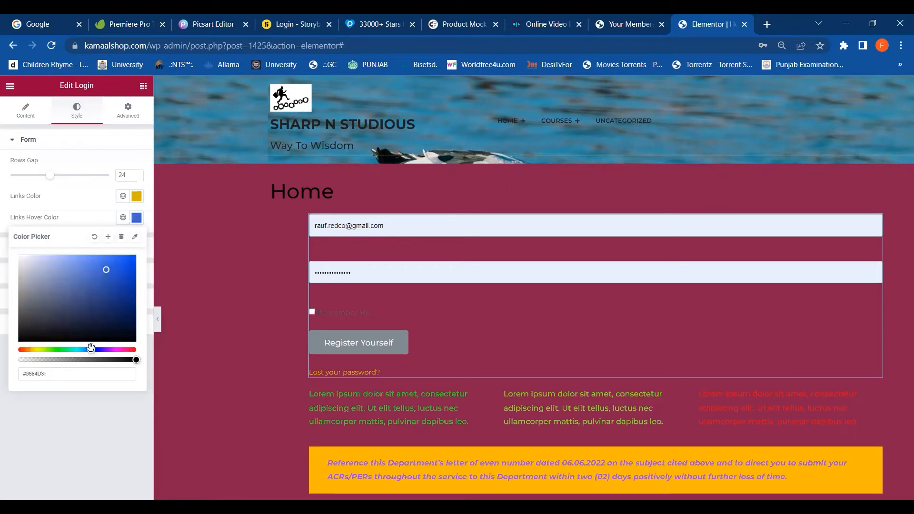
left_click(127, 269)
left_click(126, 360)
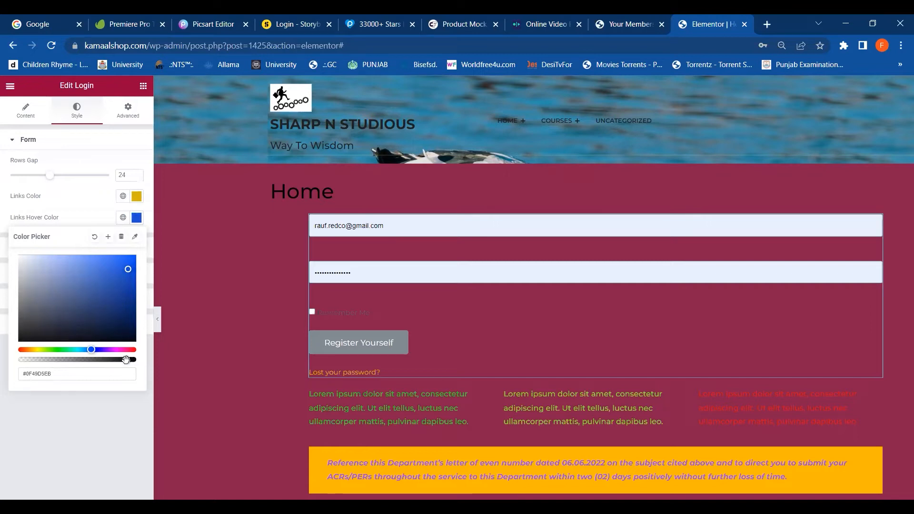
Step: Tick Remember Me in the Login form preview and change the links hover colour to green #2CD50FEB
left_click(313, 311)
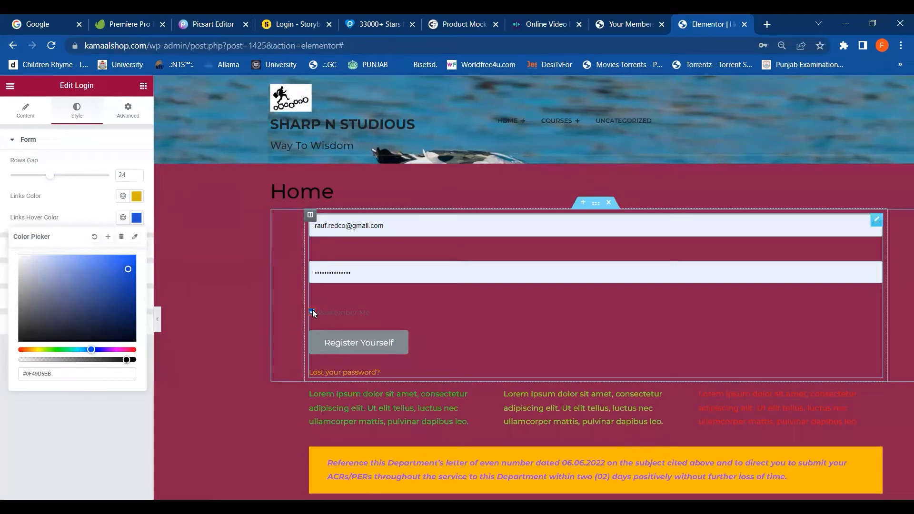
left_click(55, 349)
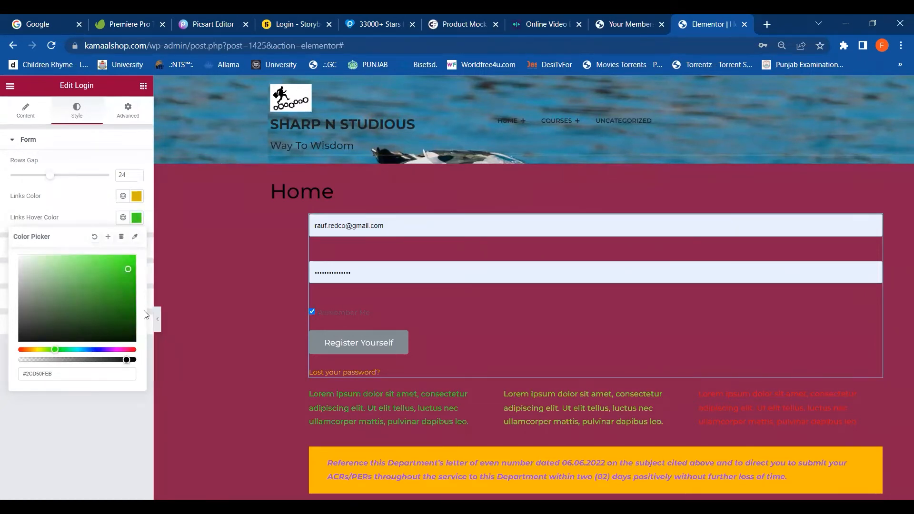
left_click(192, 292)
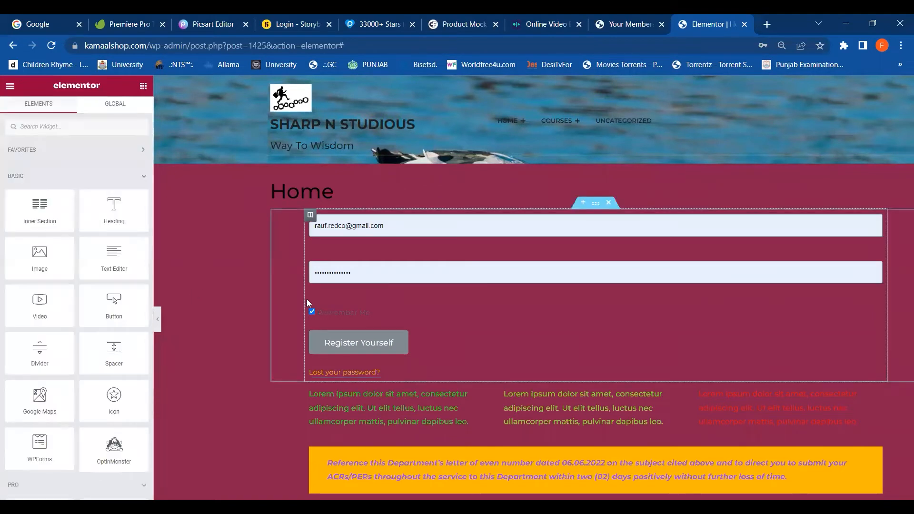
Step: Set the Login widget's label text colour to light blue #199FED, trying red and green first
left_click(312, 312)
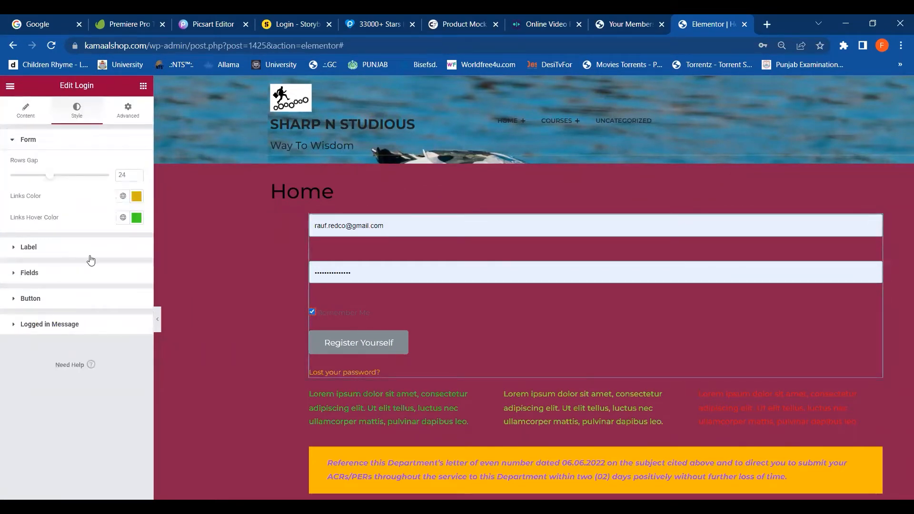
left_click(108, 248)
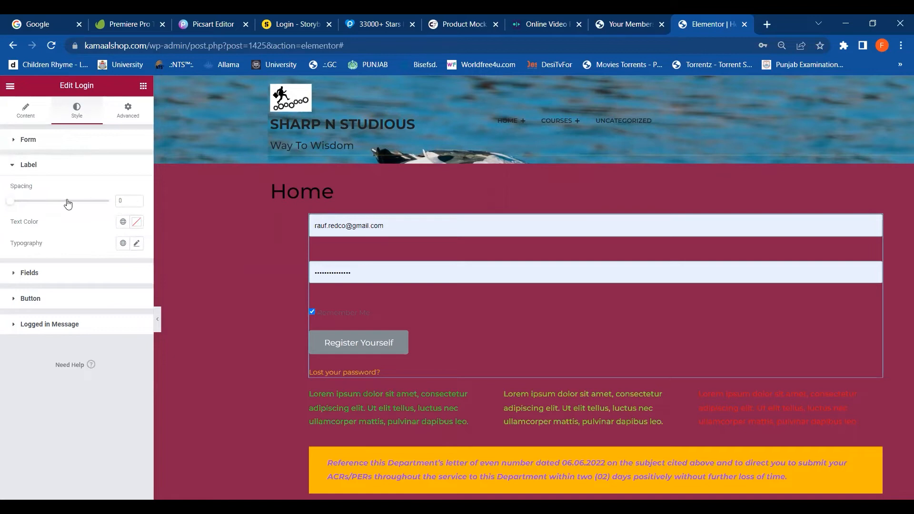
left_click(137, 223)
left_click(124, 265)
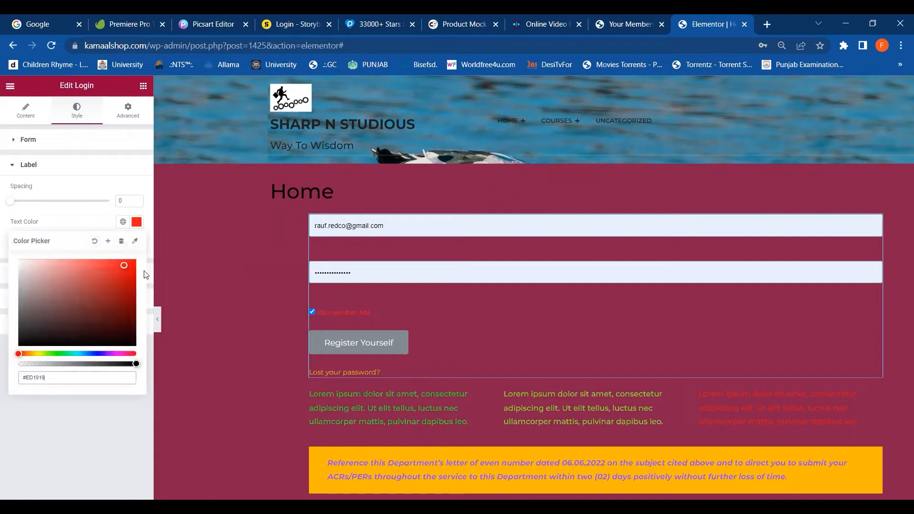
left_click(59, 354)
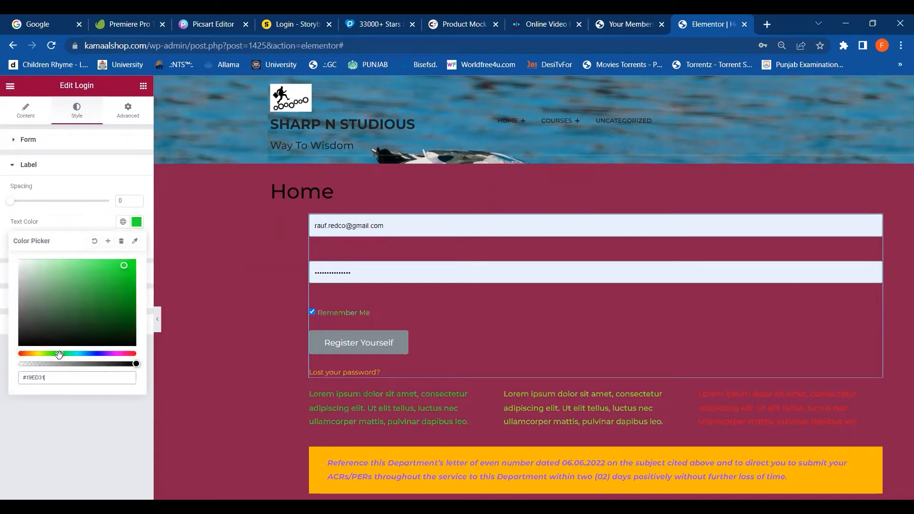
left_click(84, 353)
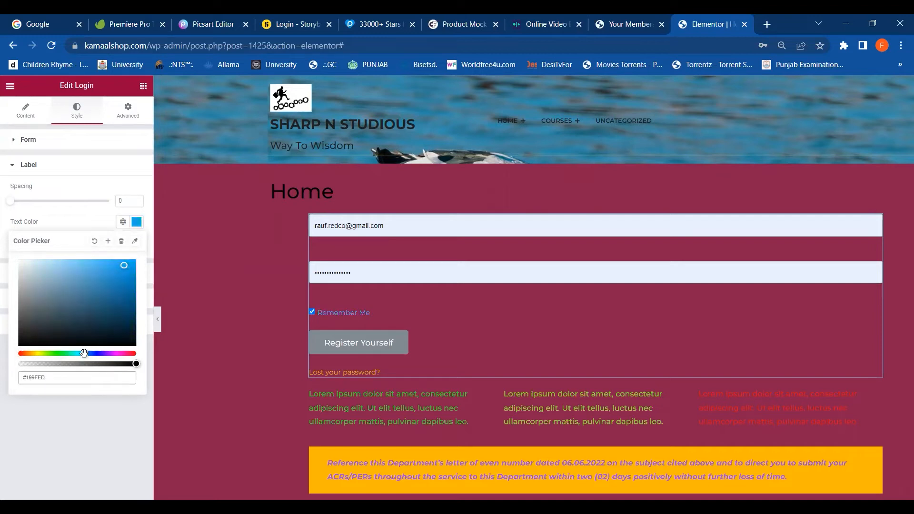
left_click(119, 170)
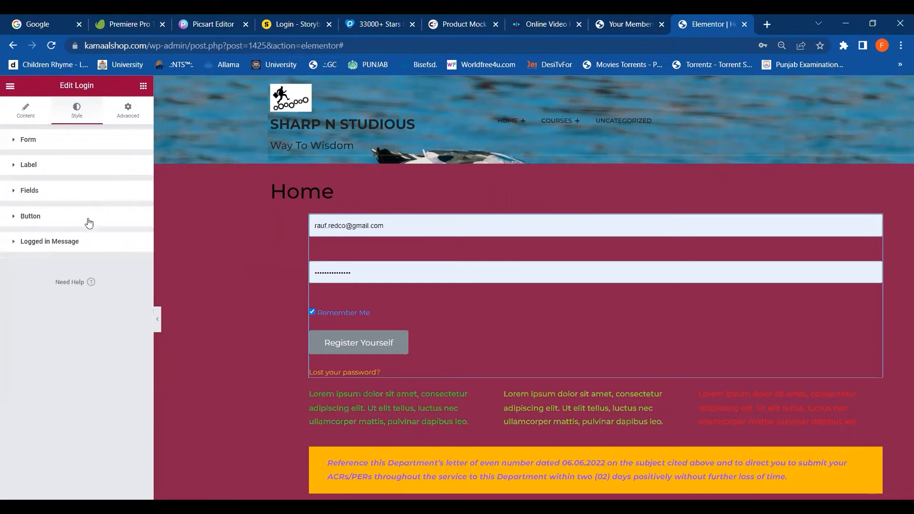
Step: Set the text colour of the Login form's fields to dark green #176722
left_click(86, 197)
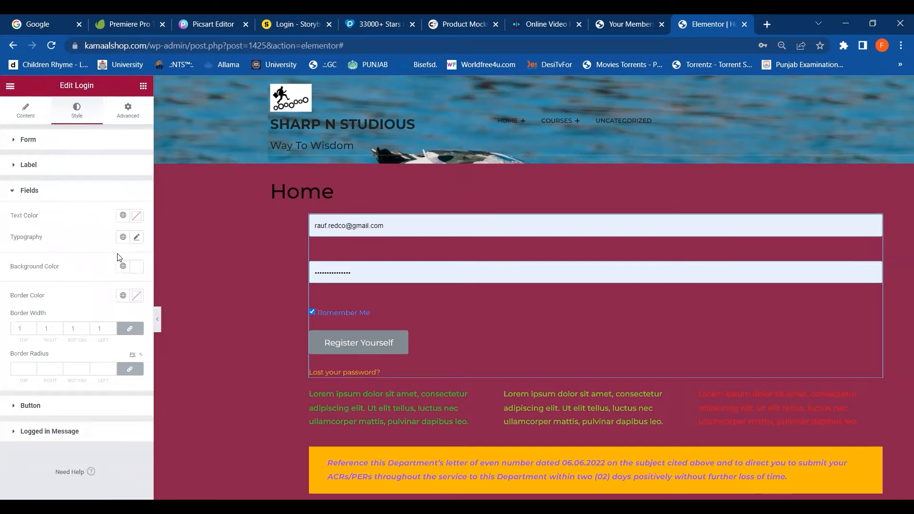
left_click(137, 216)
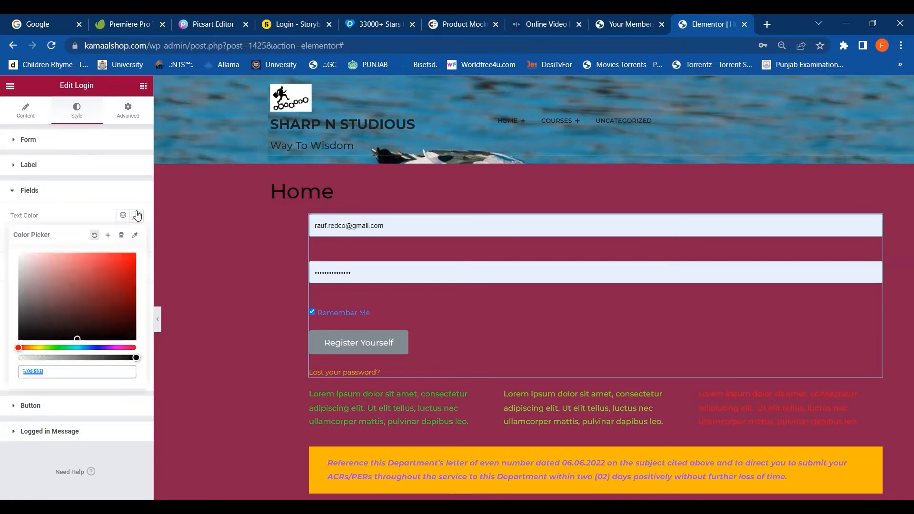
left_click(126, 263)
left_click(60, 348)
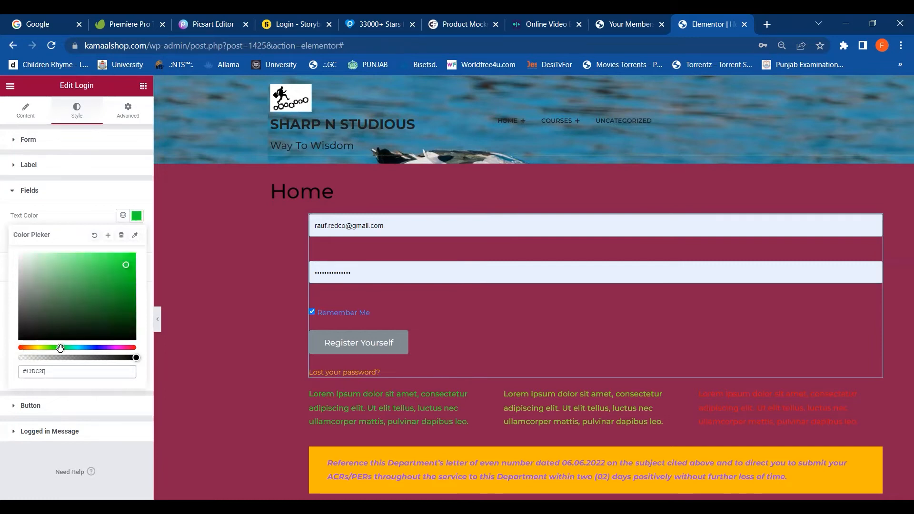
left_click(110, 304)
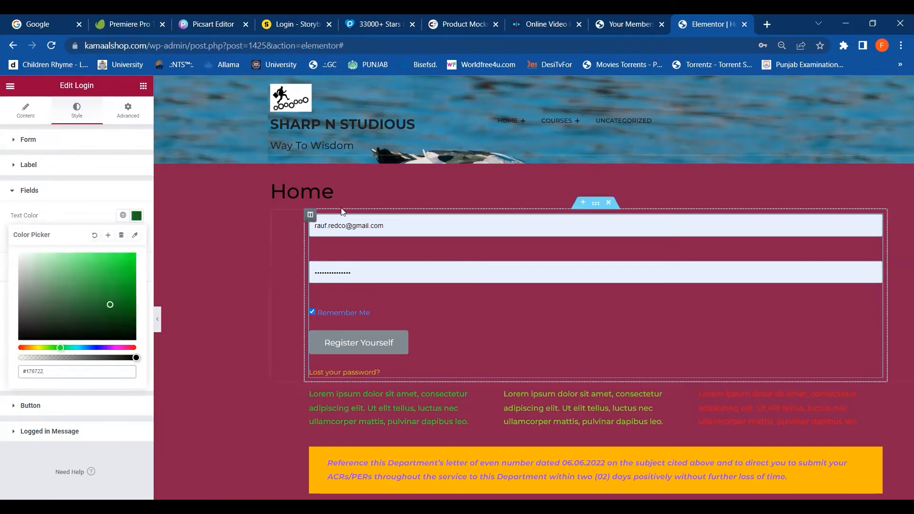
left_click(109, 196)
left_click(109, 192)
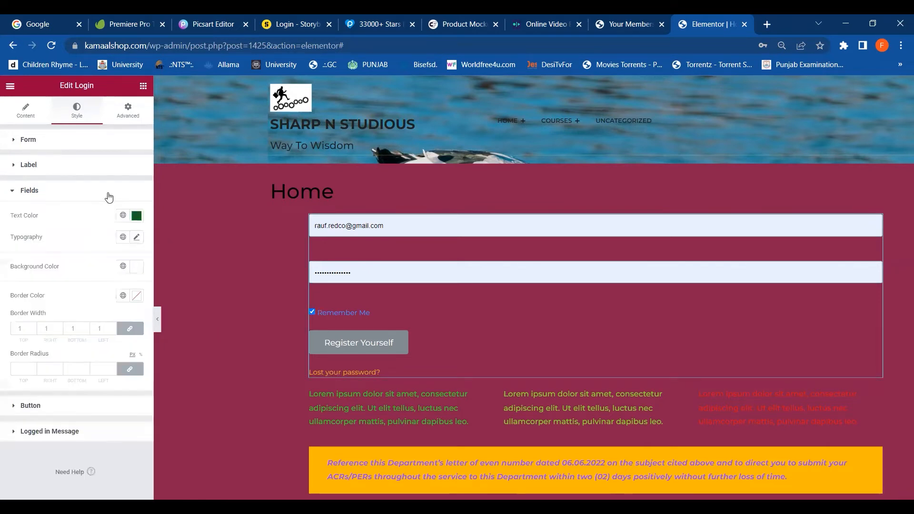
Step: Set the background colour of the Login form's fields to dark brown #431313
left_click(137, 266)
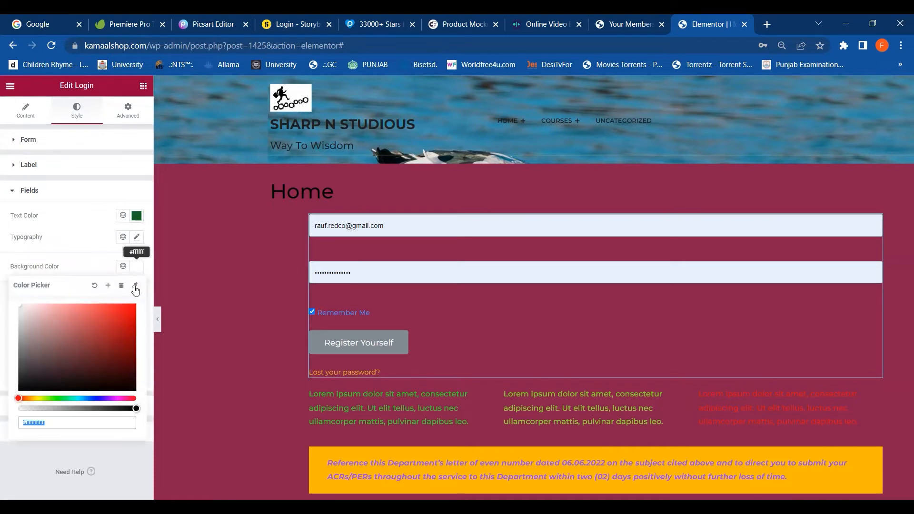
left_click(127, 318)
left_click(103, 368)
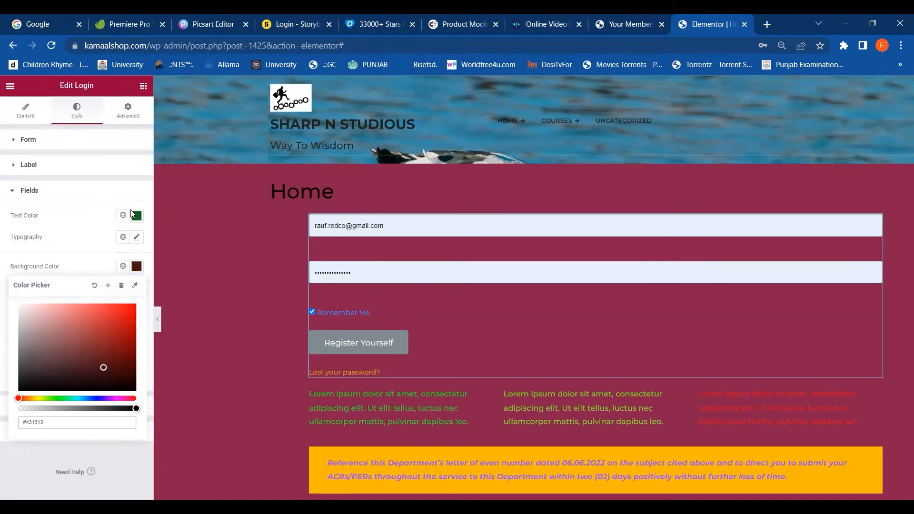
left_click(126, 192)
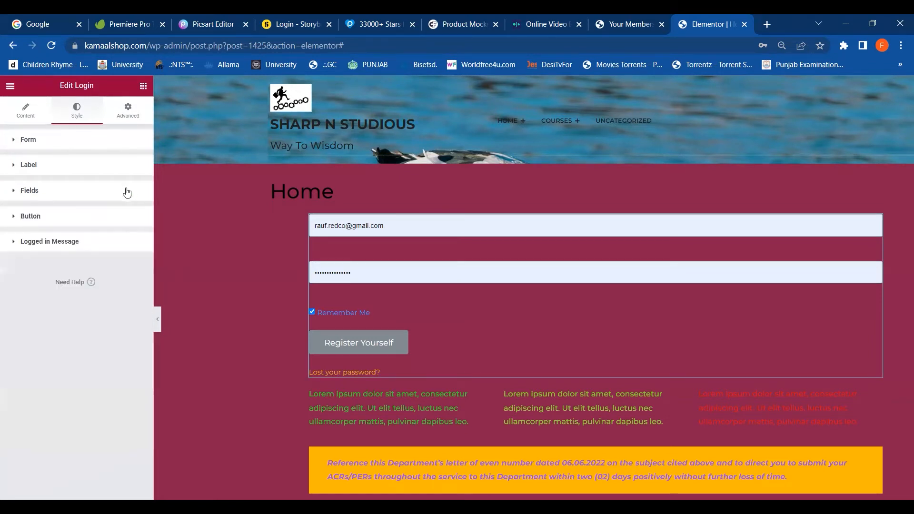
Step: Give the Login widget a gradient background and set its second colour to green #20A432
left_click(88, 244)
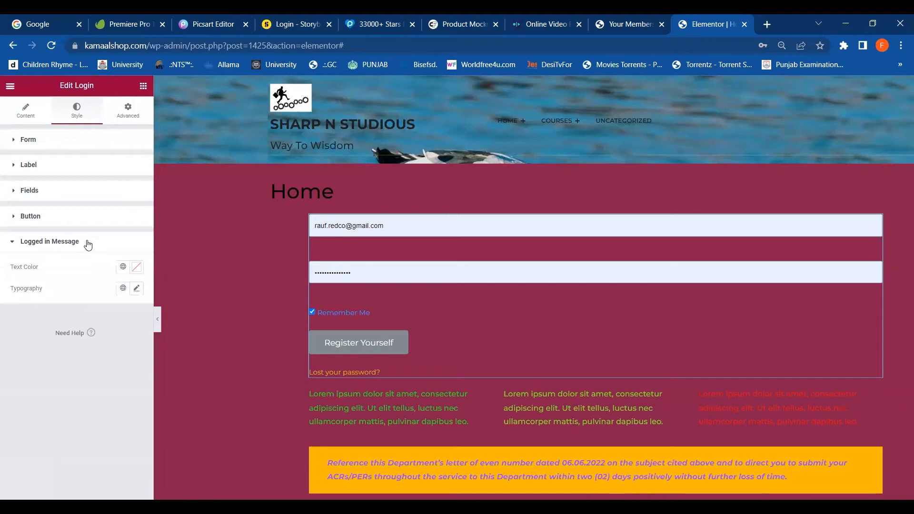
left_click(132, 114)
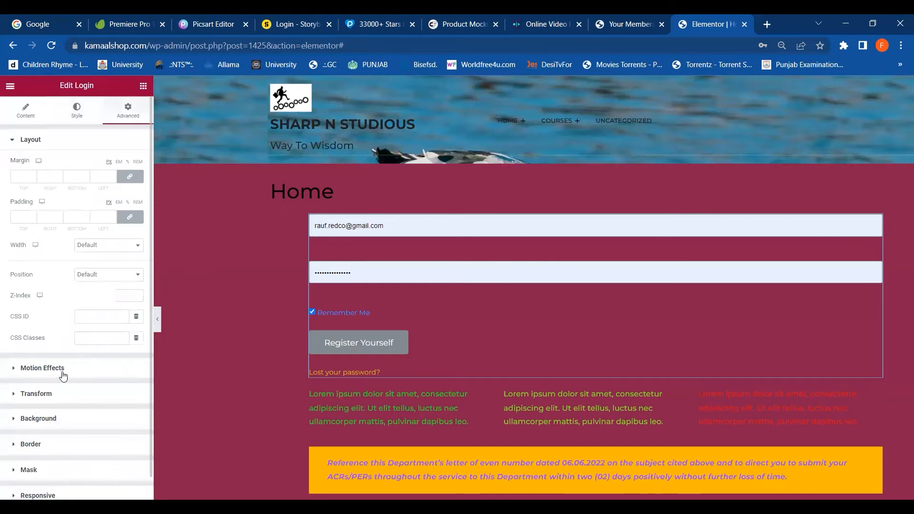
left_click(47, 418)
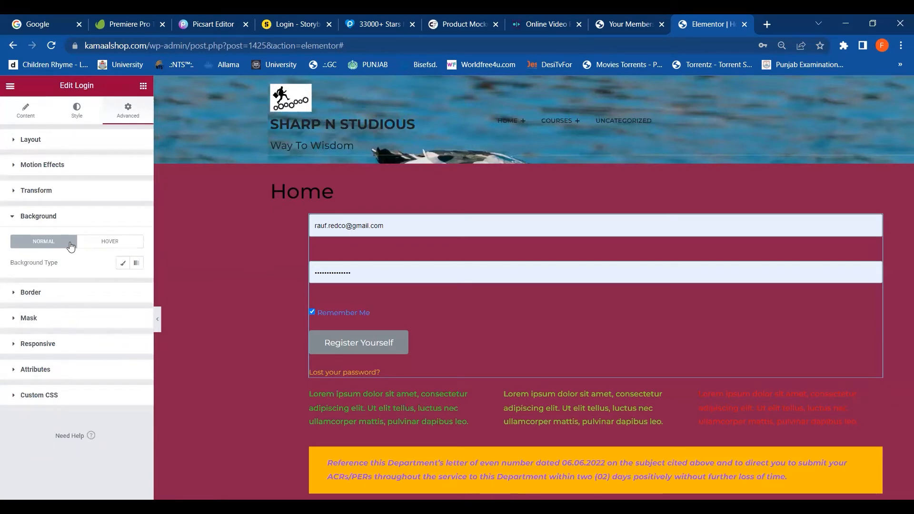
left_click(137, 265)
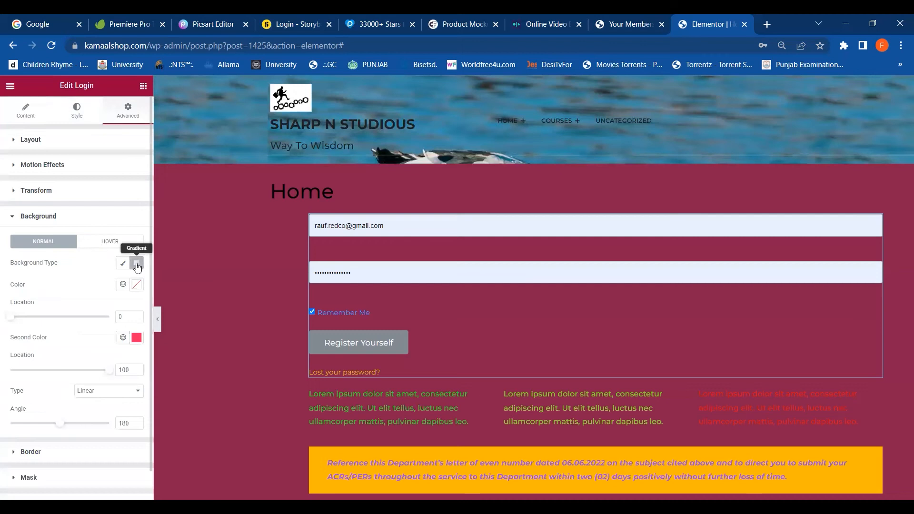
left_click(135, 338)
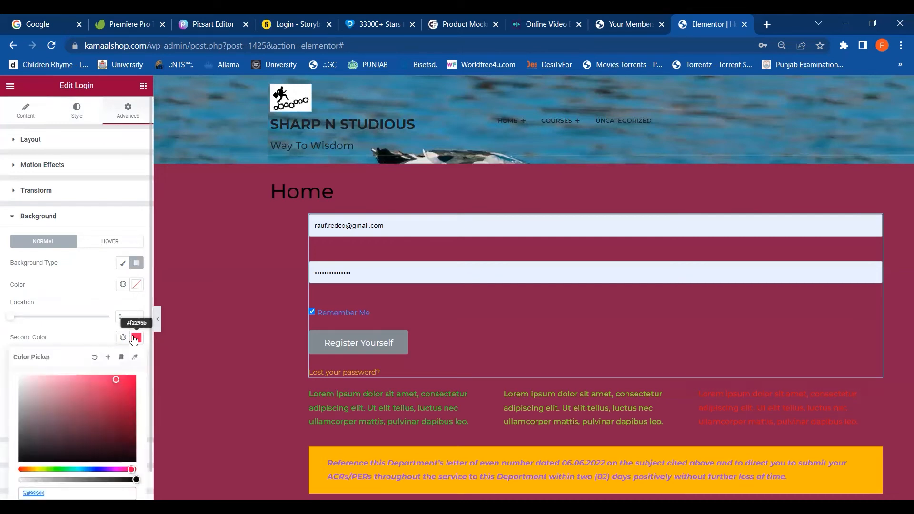
left_click(60, 470)
left_click(113, 407)
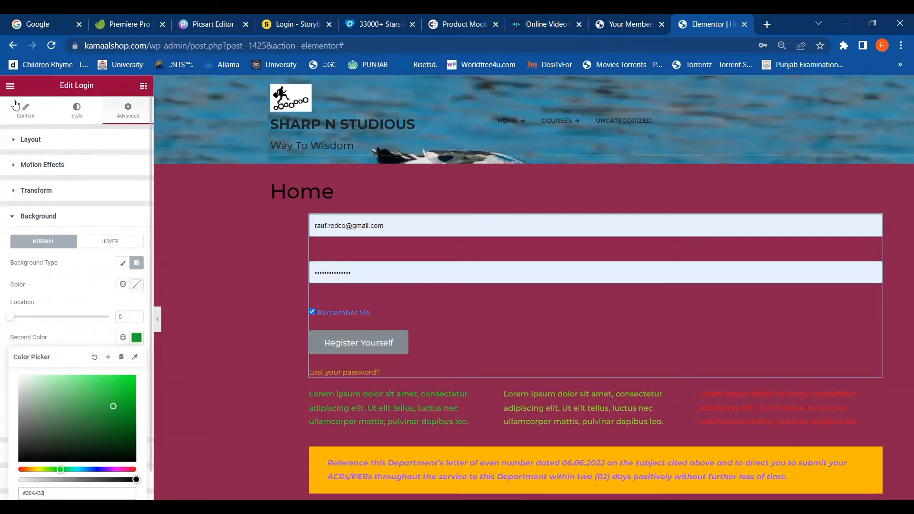
Step: Add a new section above the Login form and place a Gallery widget in it
left_click(144, 87)
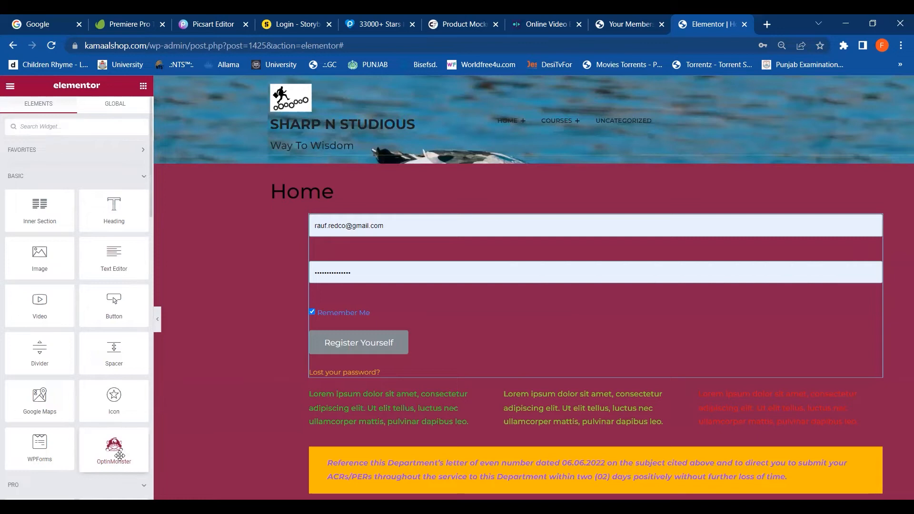
scroll(119, 456, "down", 3)
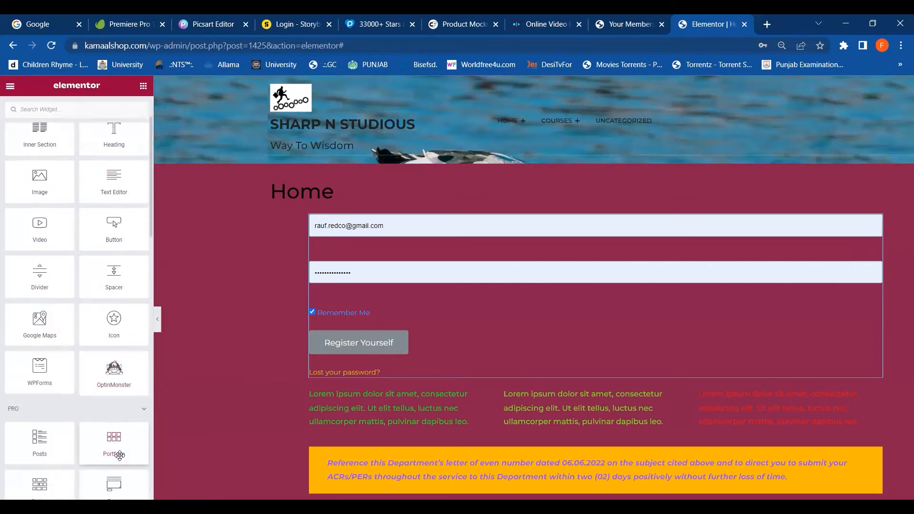
scroll(120, 456, "down", 2)
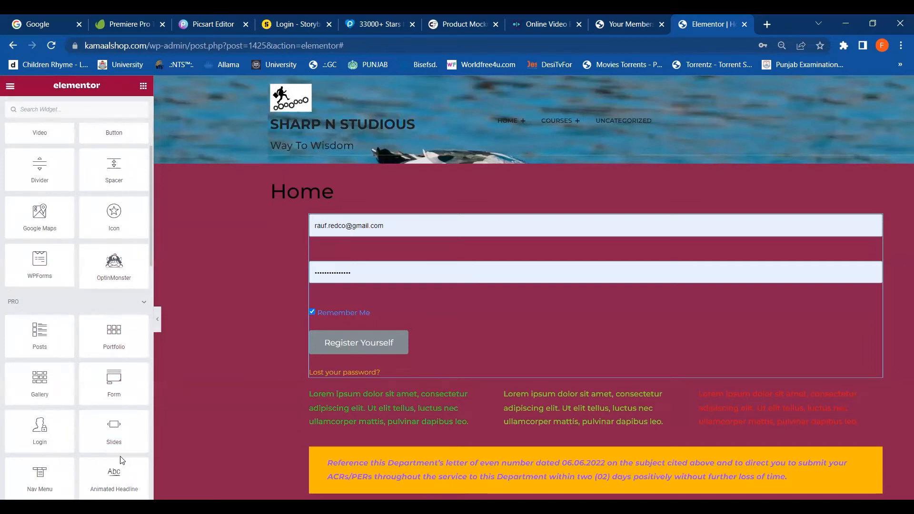
scroll(122, 460, "down", 1)
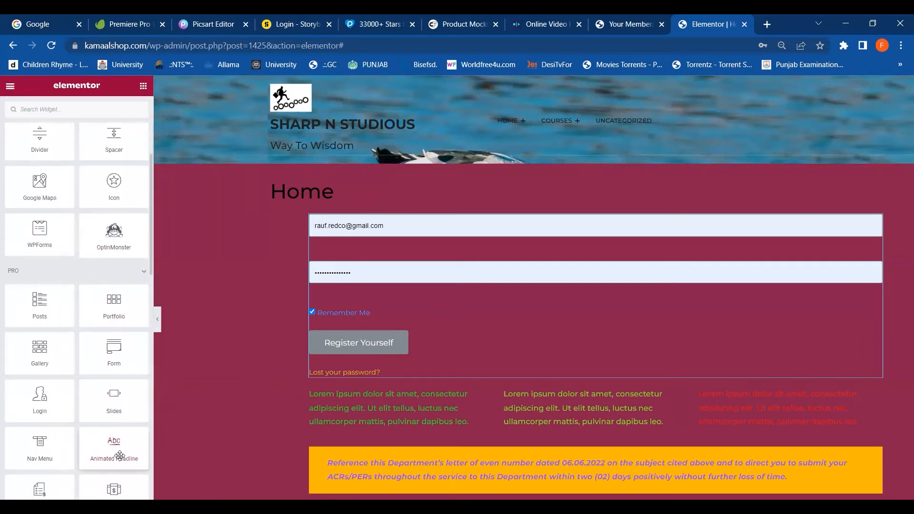
scroll(121, 458, "down", 1)
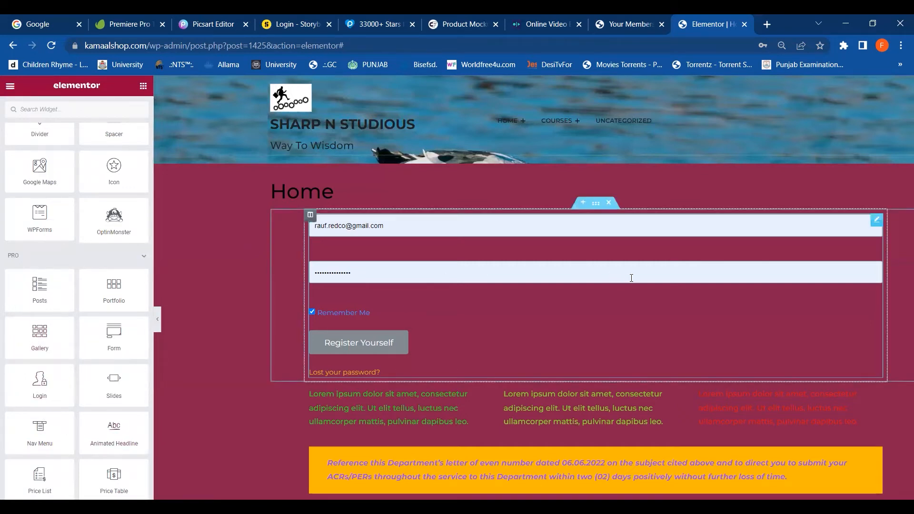
left_click(584, 206)
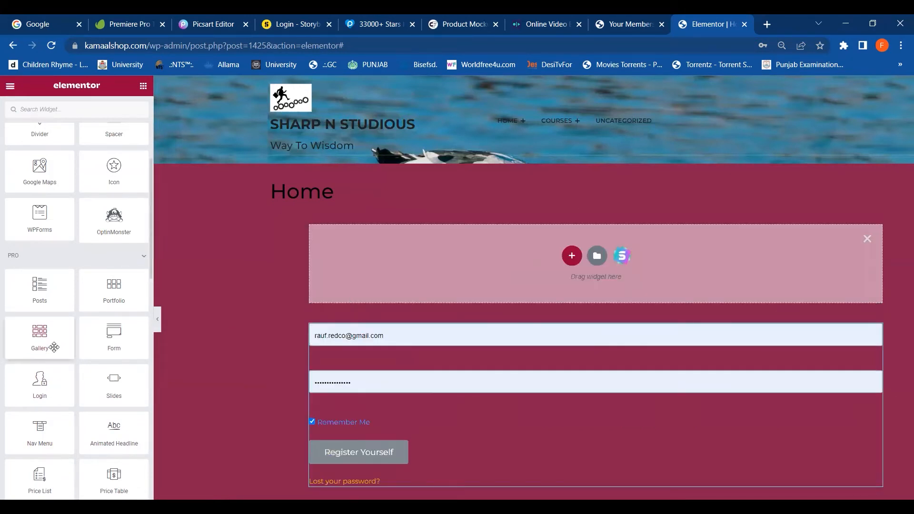
left_click_drag(54, 348, 453, 284)
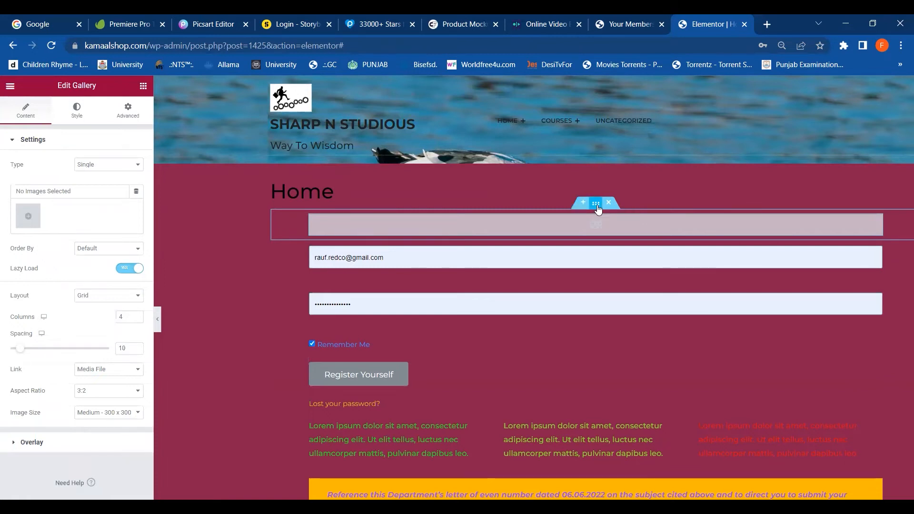
left_click(597, 204)
left_click(582, 204)
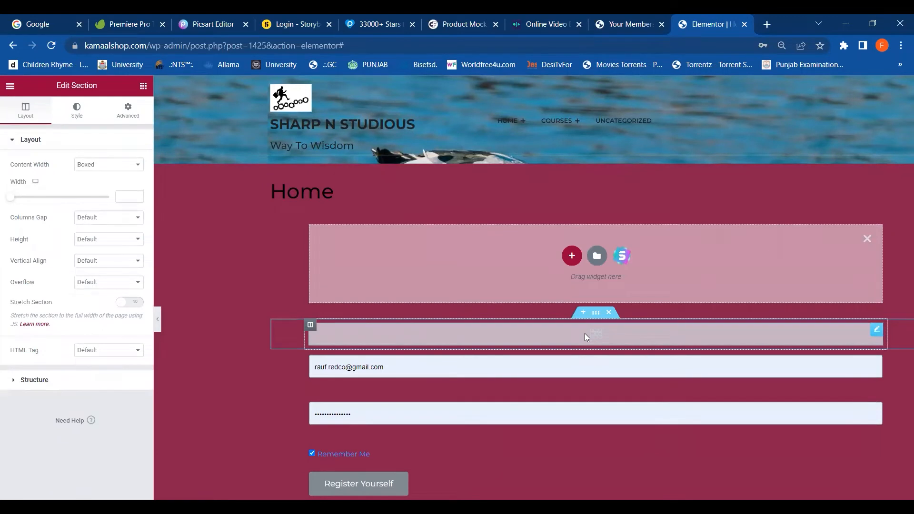
left_click(585, 337)
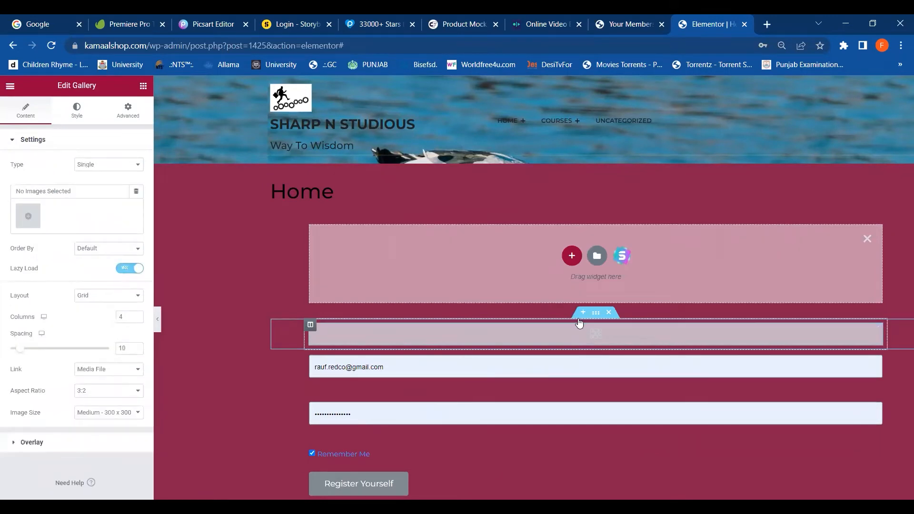
left_click(583, 314)
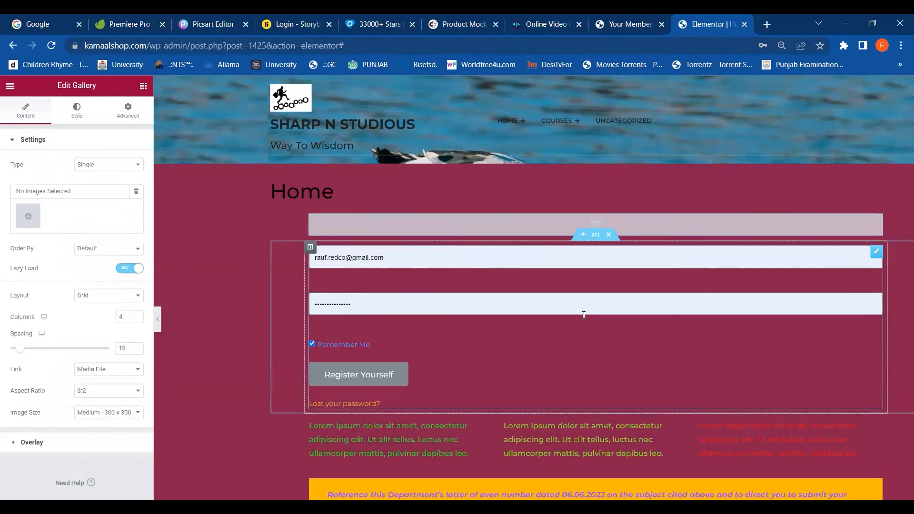
Step: Delete the Login form section and import the sunflower photo from Free Images as the gallery's first picture
left_click(610, 235)
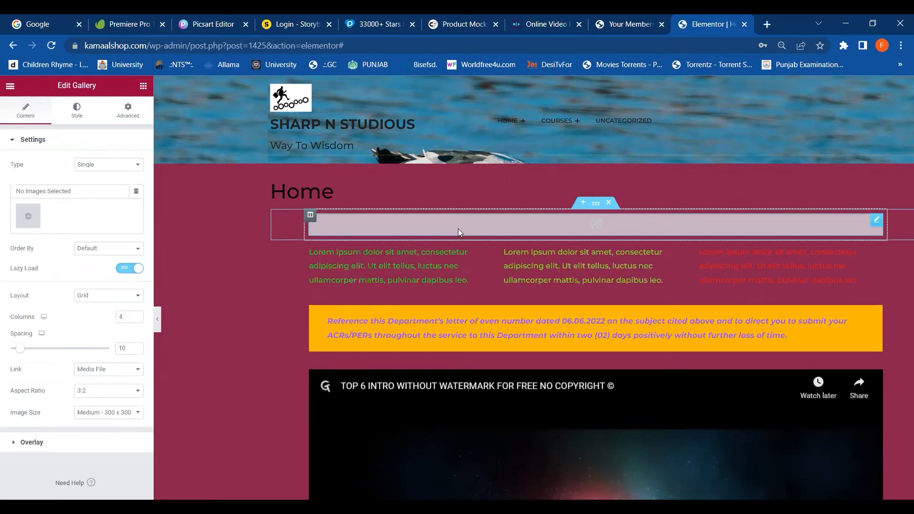
left_click(28, 219)
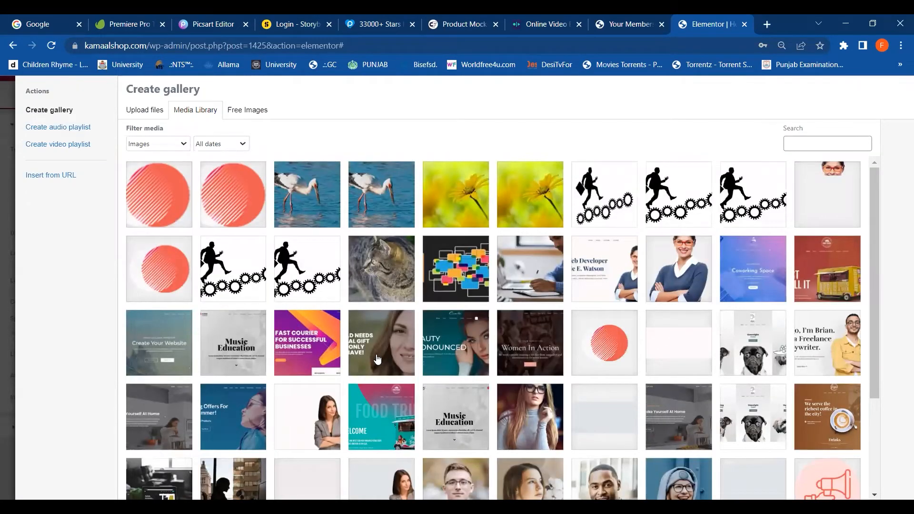
left_click(256, 119)
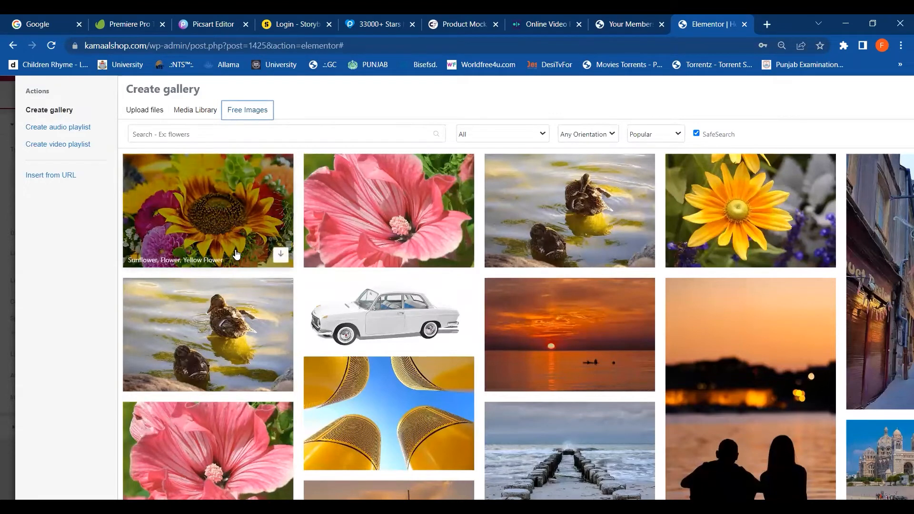
left_click(281, 258)
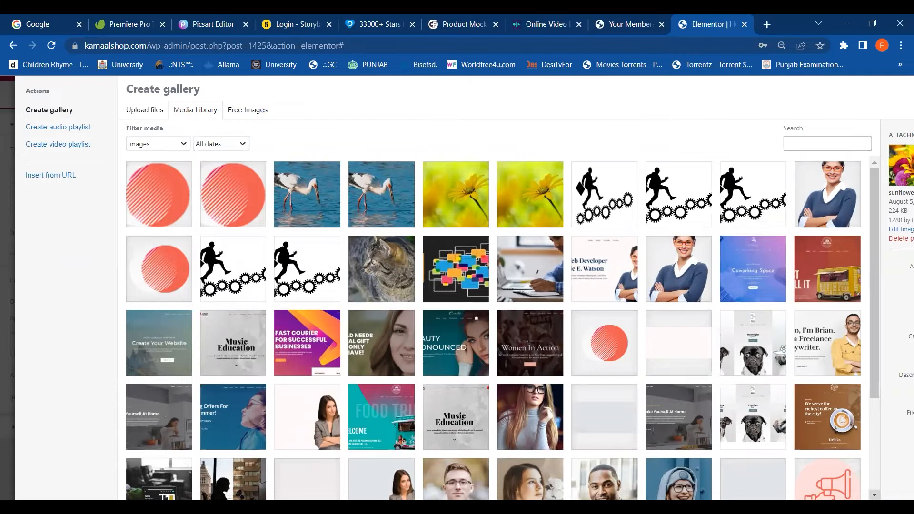
Step: Add the four outdoor portraits, the office silhouette and the laptop photo from the Media Library, and insert the gallery
scroll(874, 495, "down", 3)
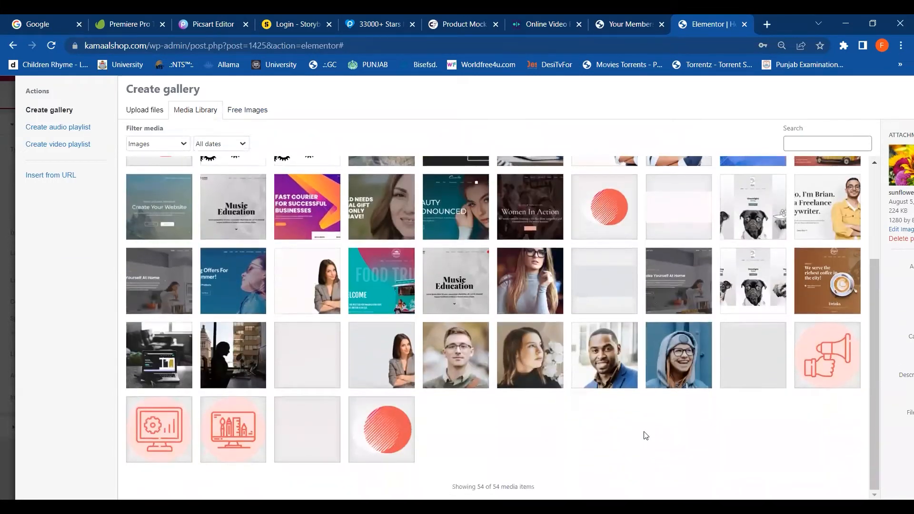
left_click(682, 373)
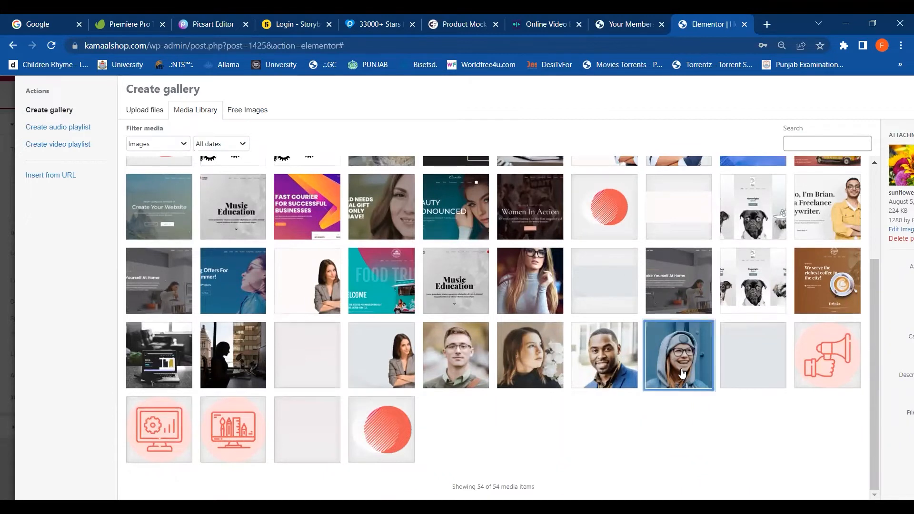
left_click(617, 362)
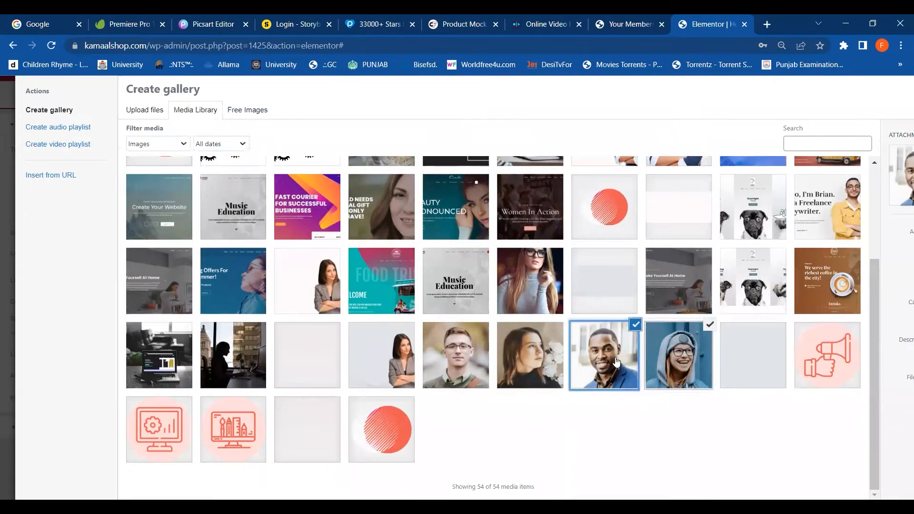
left_click(523, 360)
left_click(467, 365)
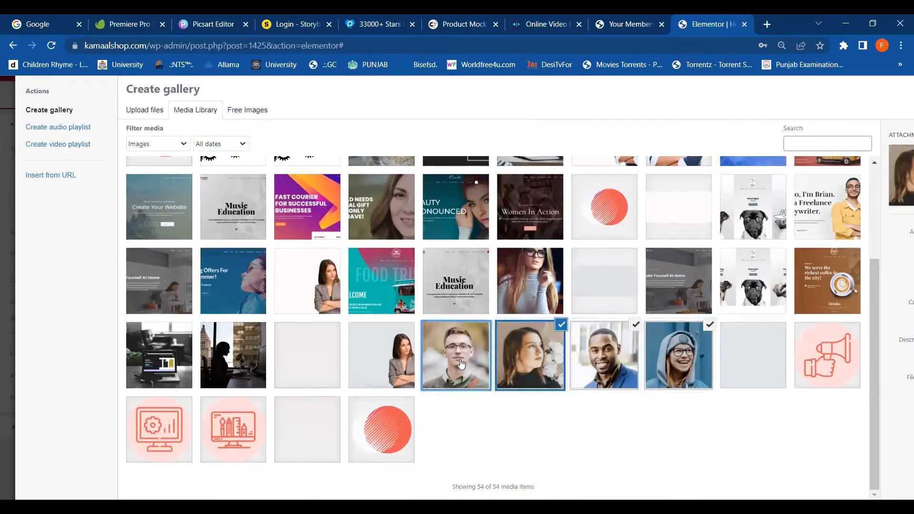
left_click(233, 369)
left_click(160, 369)
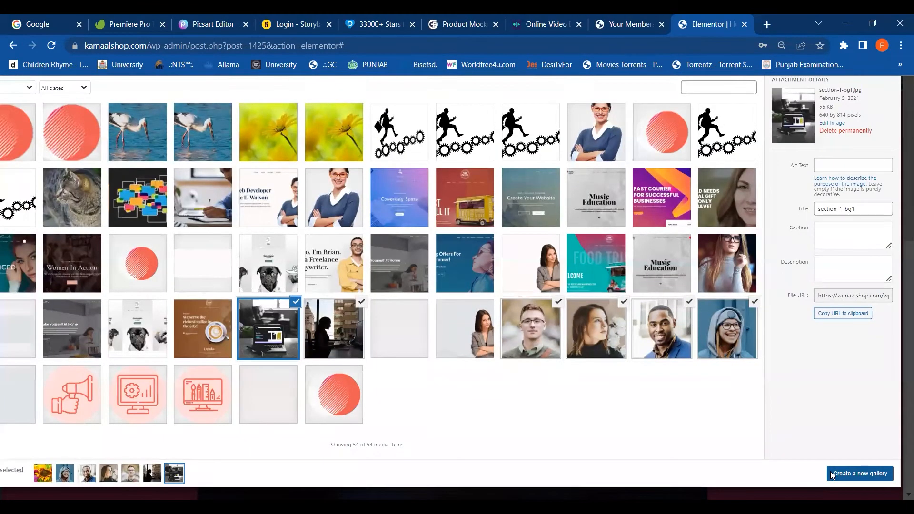
left_click(853, 473)
left_click(871, 487)
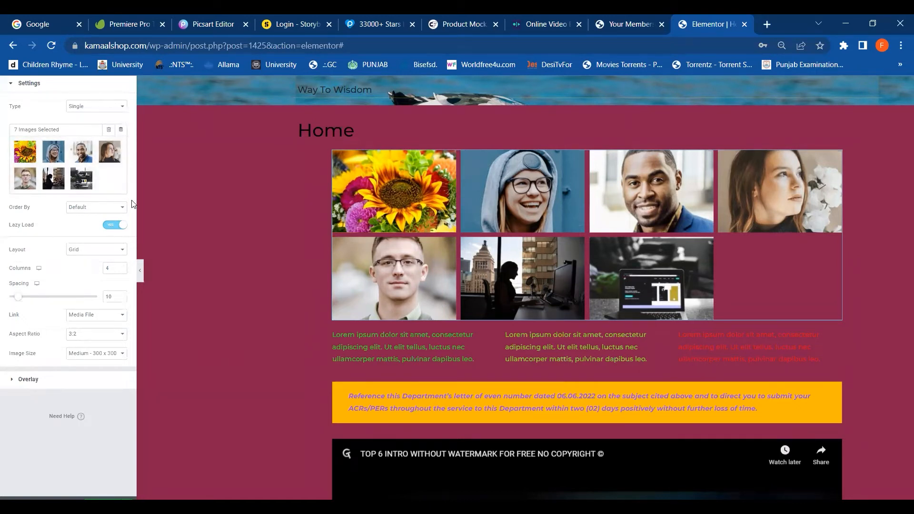
Step: Try the Justified and Masonry layouts on the gallery and set it back to Grid
left_click(124, 252)
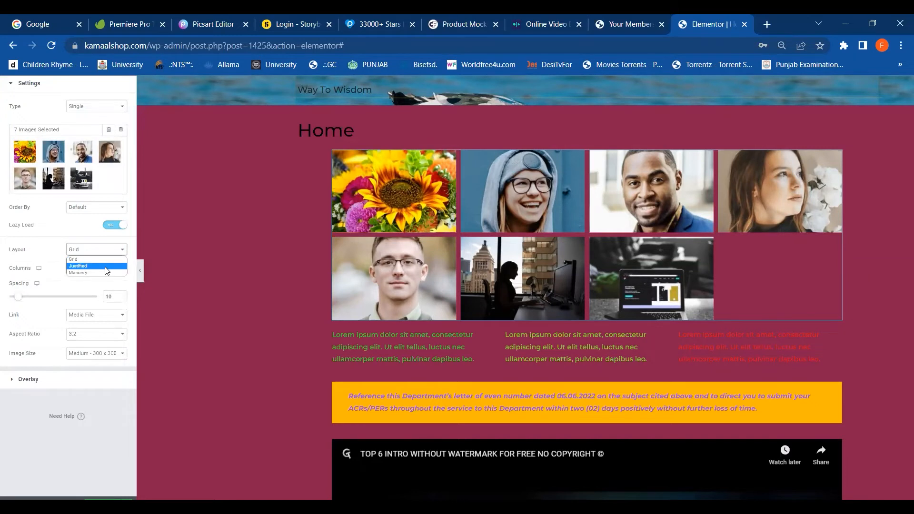
left_click(95, 266)
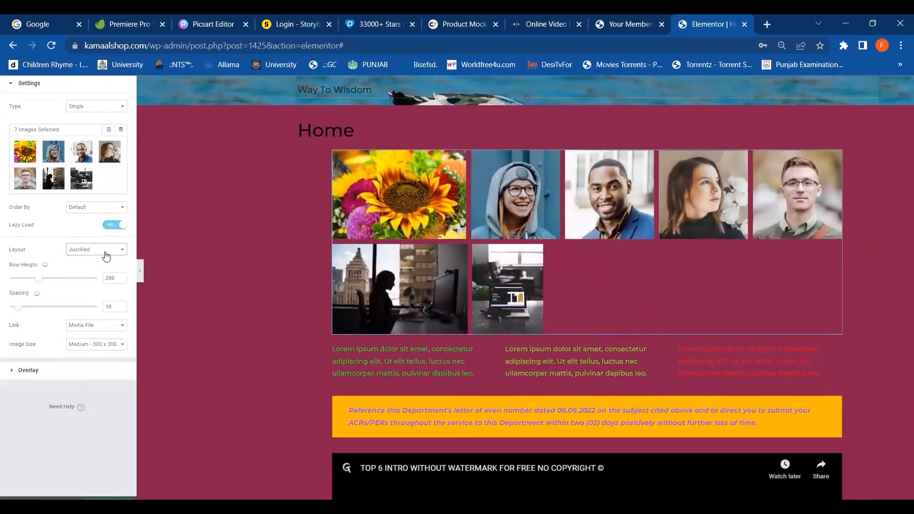
left_click(105, 256)
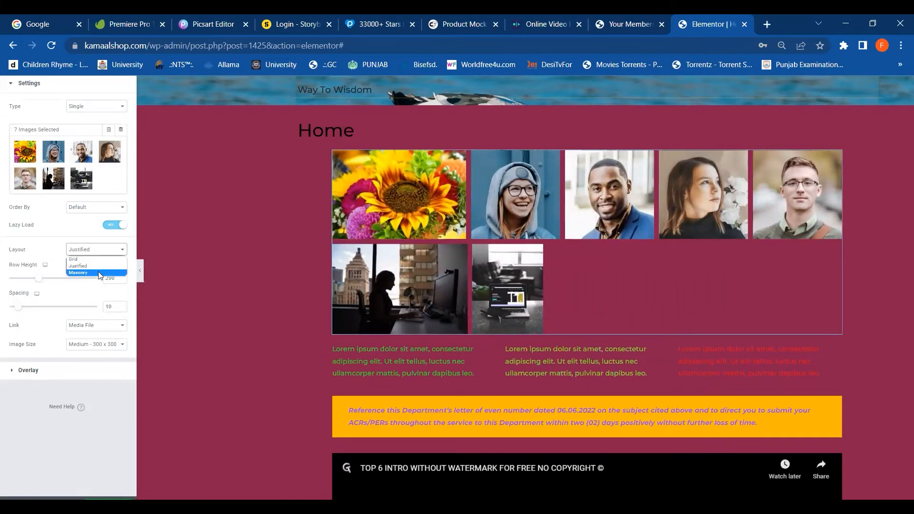
left_click(99, 273)
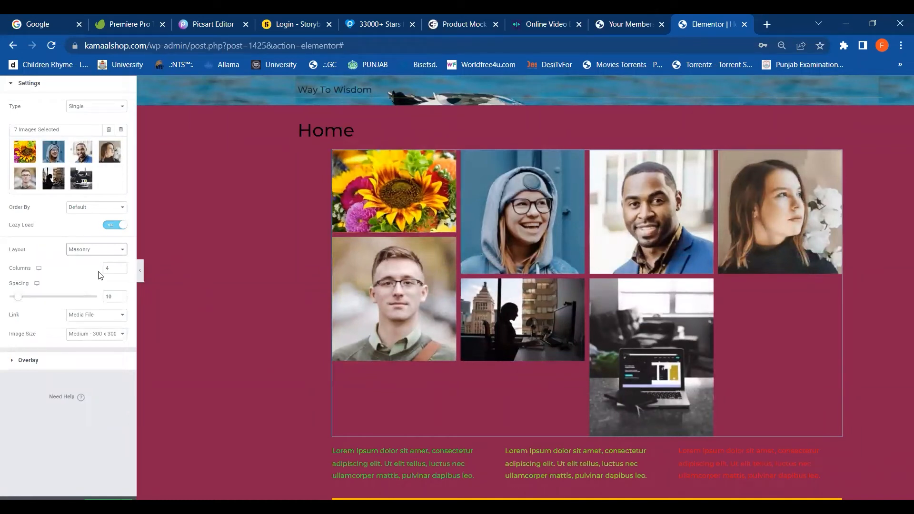
left_click(83, 210)
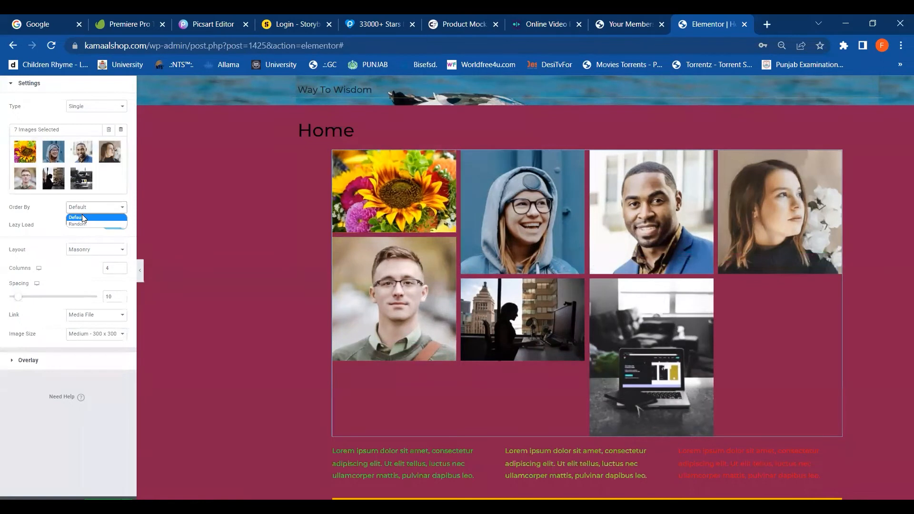
left_click(129, 189)
left_click(114, 253)
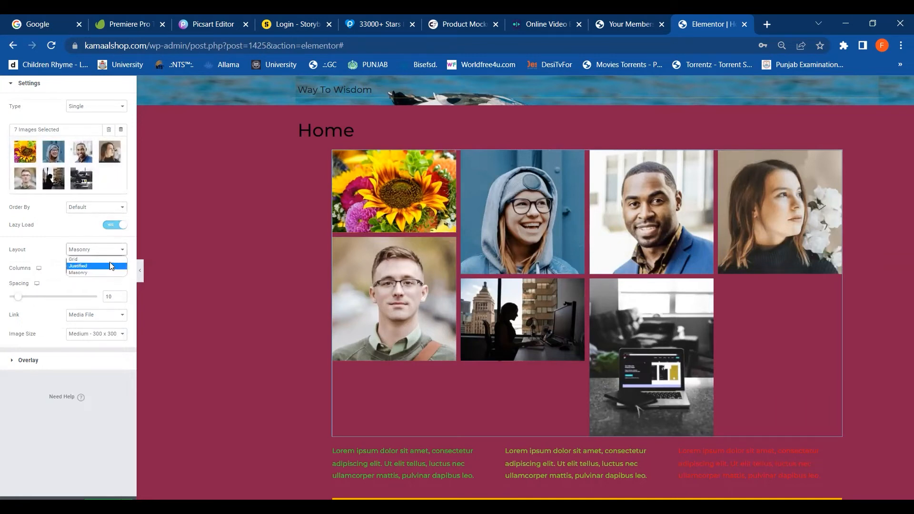
left_click(109, 260)
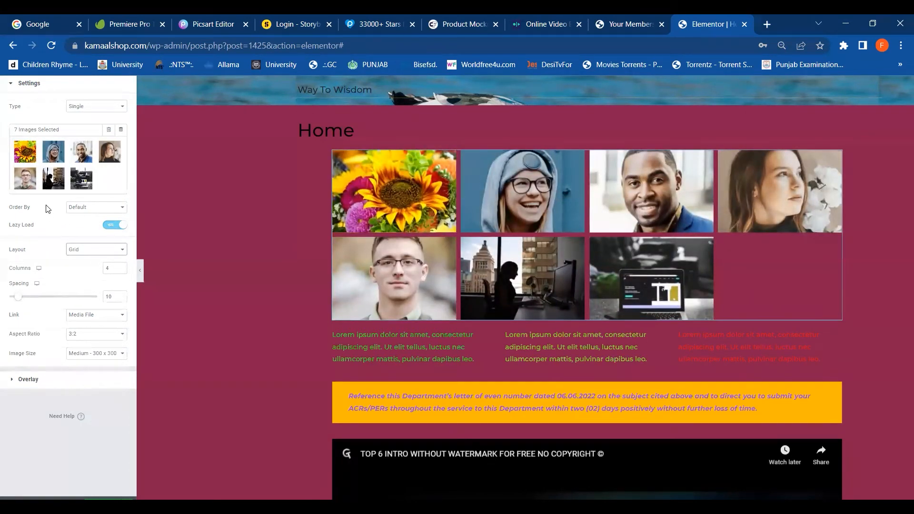
Step: Add the Media Library photo of the woman with folded arms, h1_hero-bg-2.png, to the gallery's images and insert the gallery
left_click(98, 179)
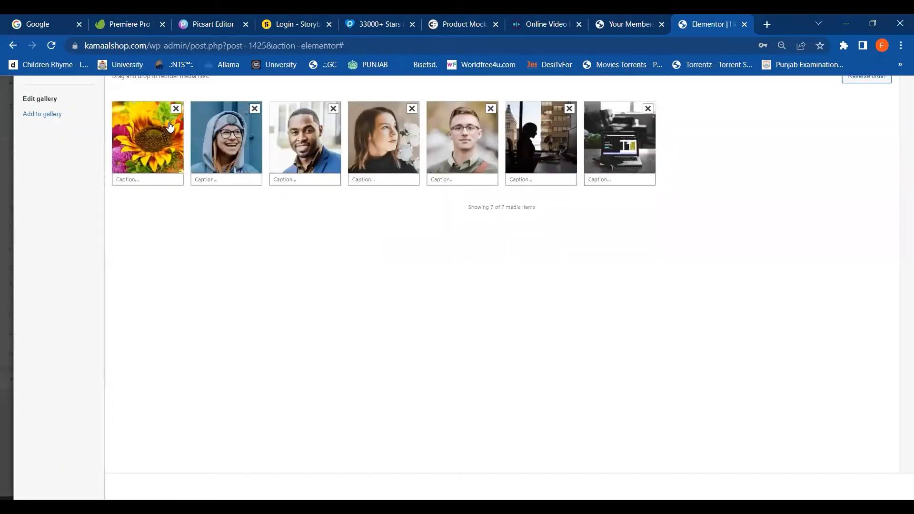
scroll(173, 129, "up", 1)
scroll(175, 123, "up", 1)
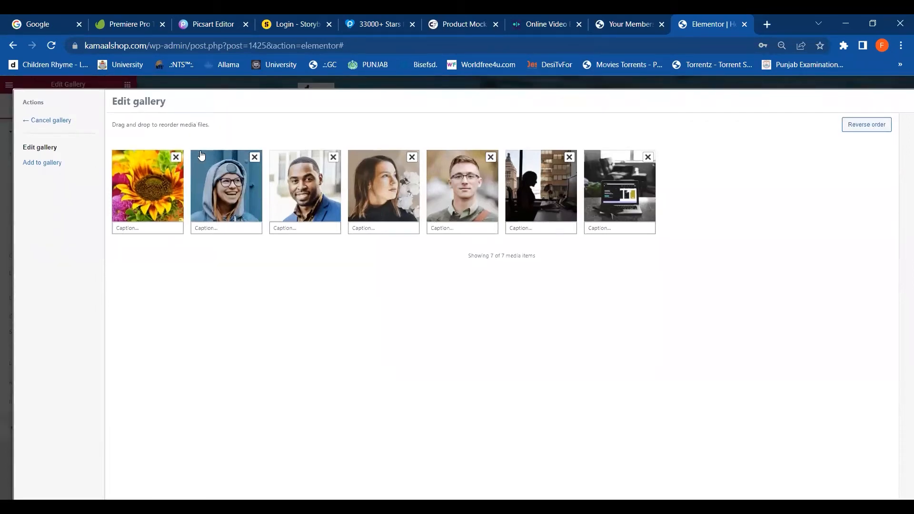
left_click(53, 163)
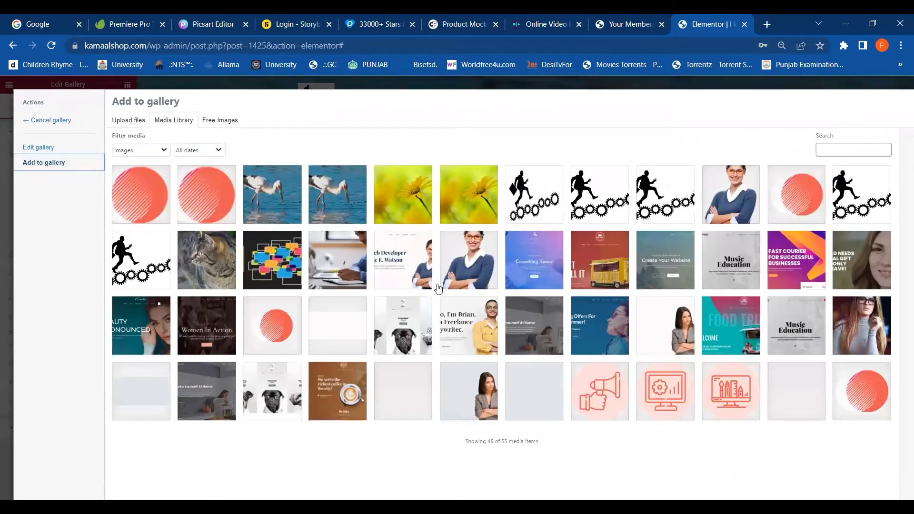
left_click(480, 400)
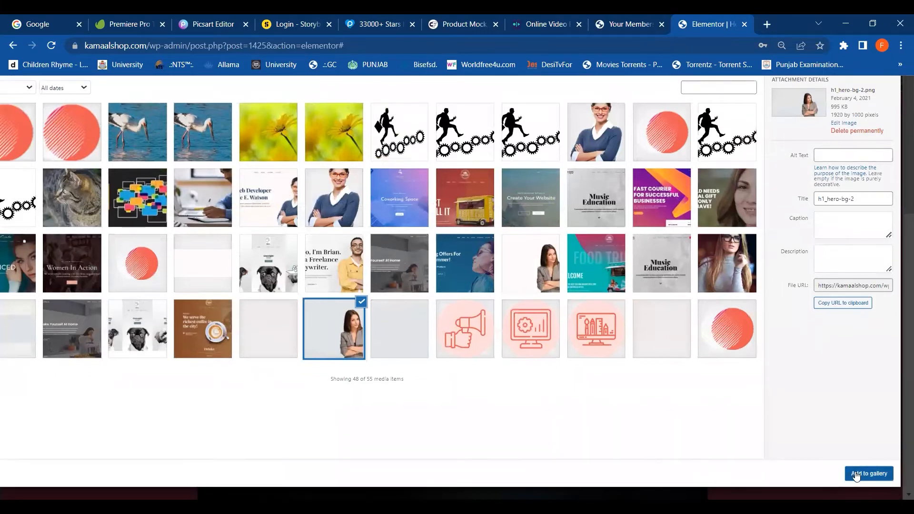
left_click(856, 474)
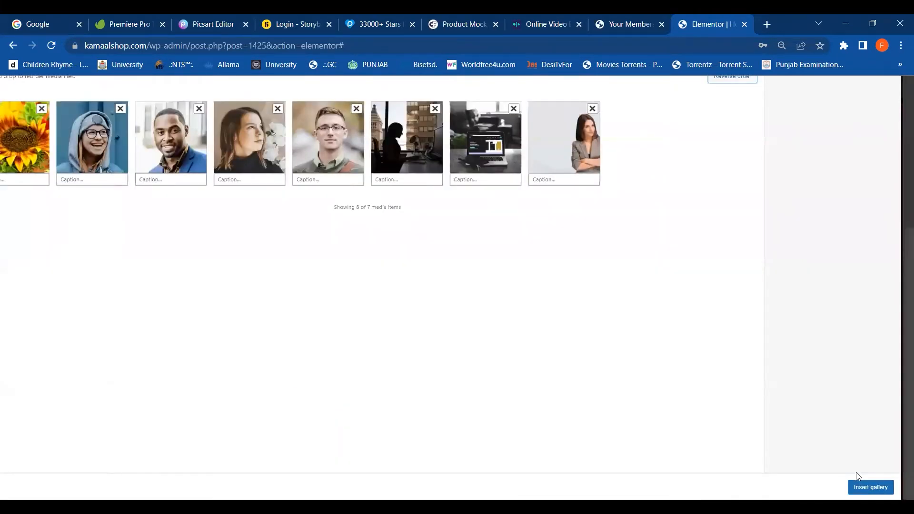
left_click(871, 487)
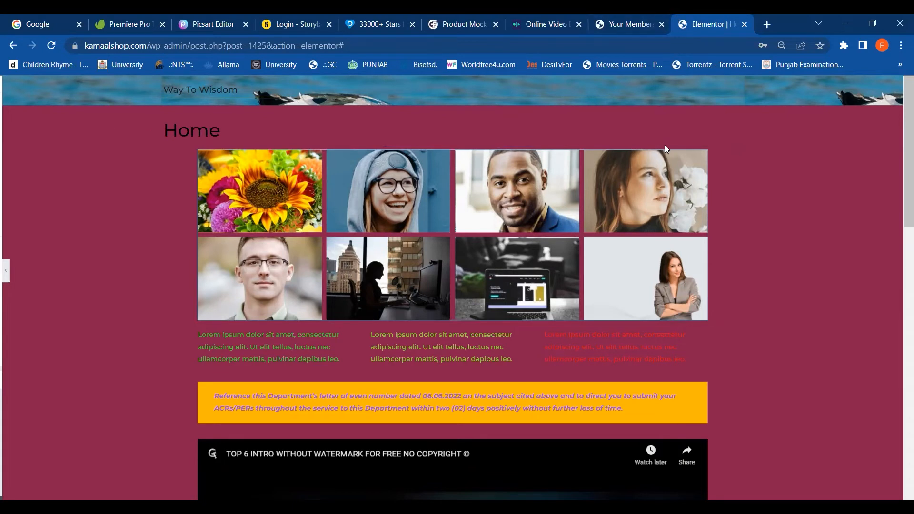
scroll(666, 146, "up", 2)
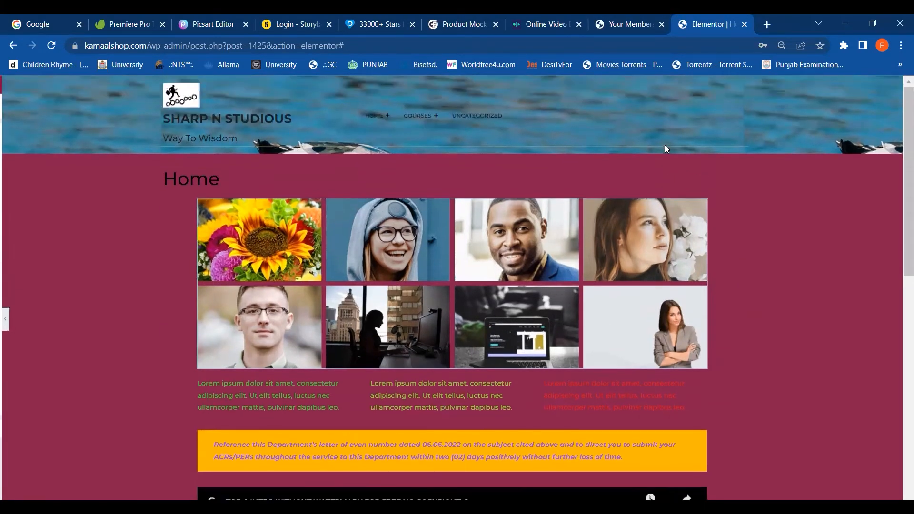
key("ctrl+p")
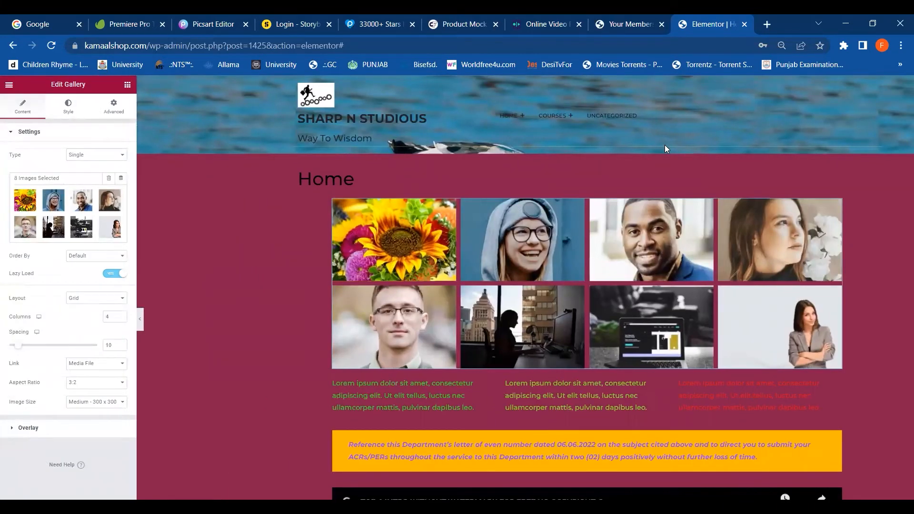
Step: Try the Multiple gallery type and set the type back to Single
left_click(117, 160)
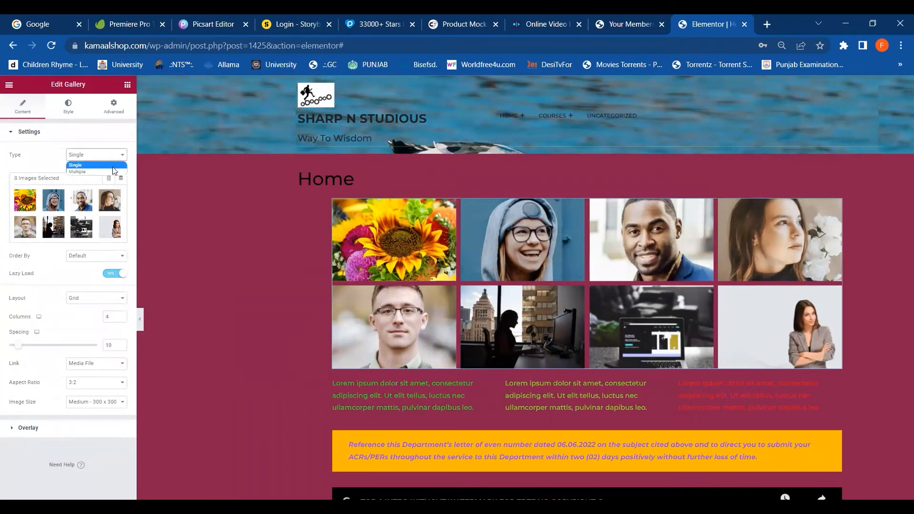
left_click(110, 172)
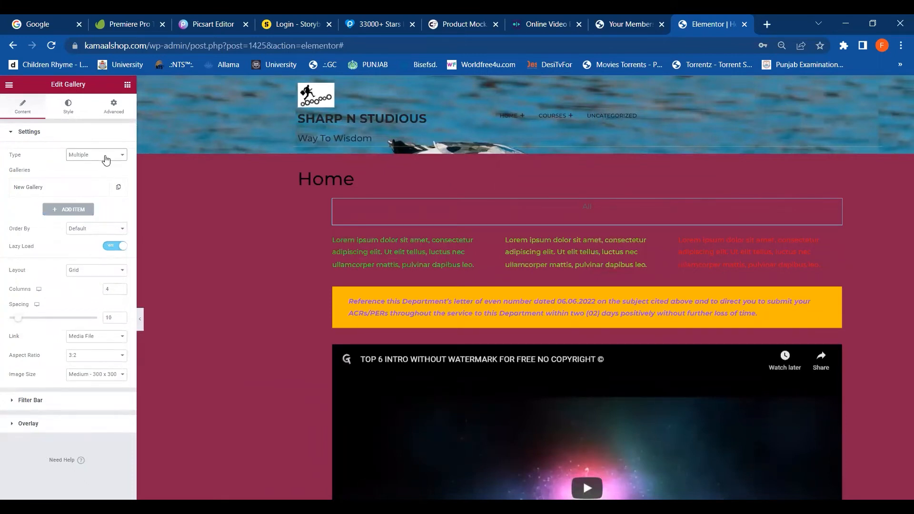
left_click(102, 159)
left_click(101, 165)
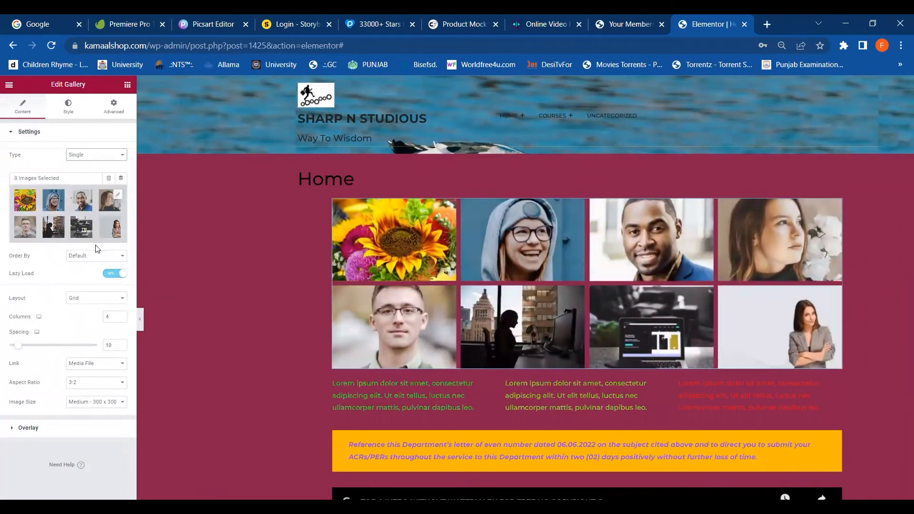
Step: Try the gallery grid with 5, 3, 2 and 1 columns and set it back to 4
left_click(122, 316)
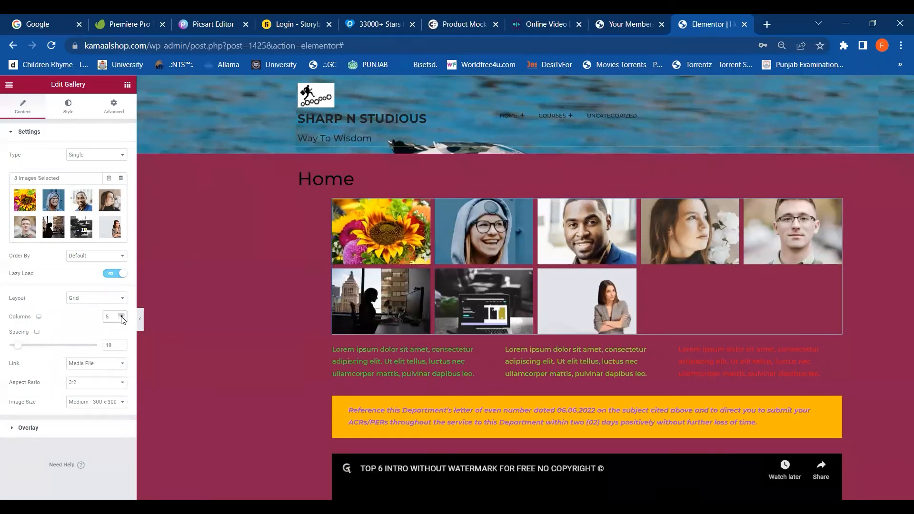
left_click(122, 318)
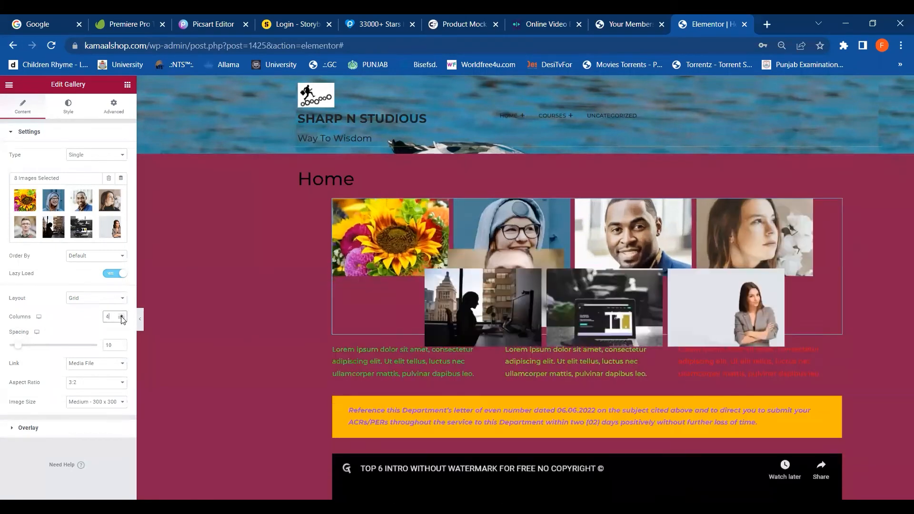
left_click(122, 319)
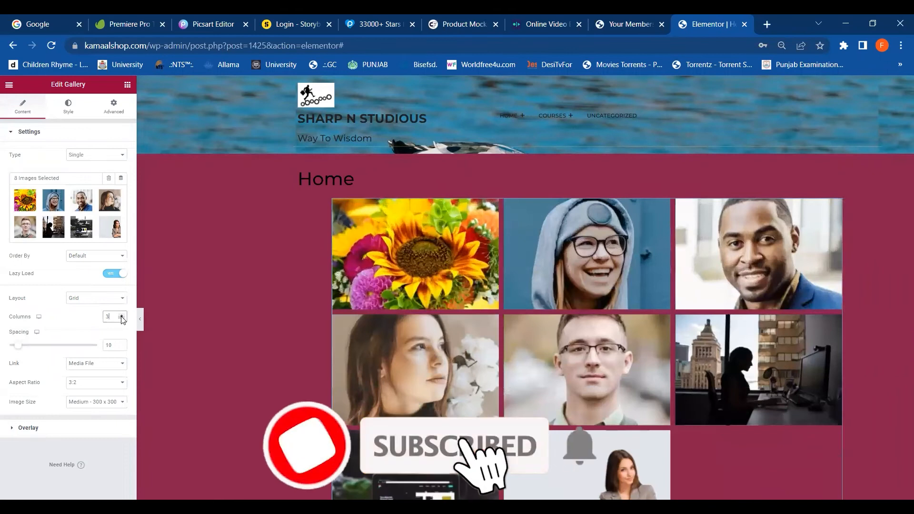
left_click(122, 319)
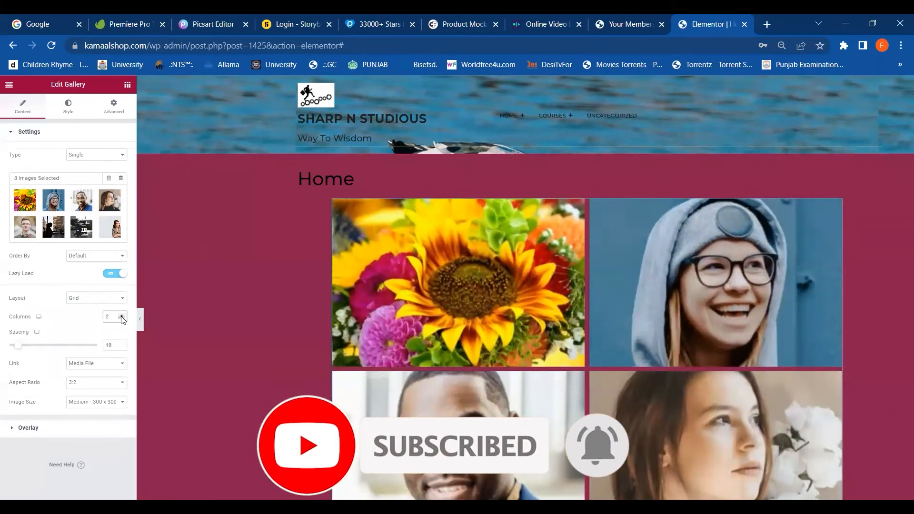
left_click(122, 318)
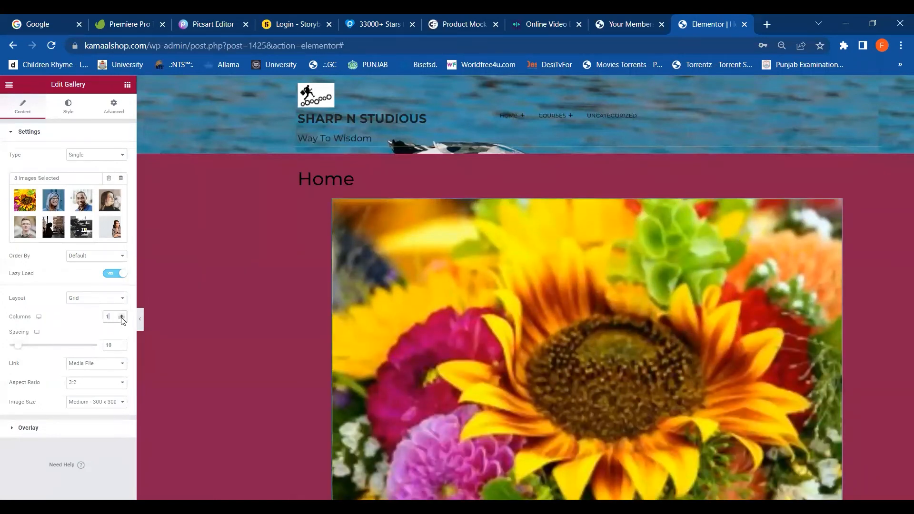
left_click(122, 316)
left_click(122, 317)
left_click(122, 316)
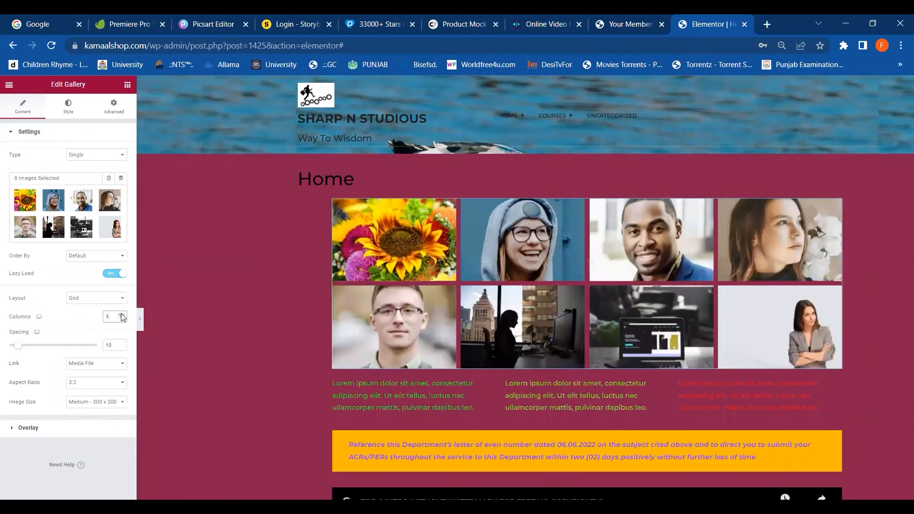
Step: Try a 16:9 aspect ratio on the gallery, settle on 1:1, and set the image size to Large - 1024 x 1024
left_click(98, 383)
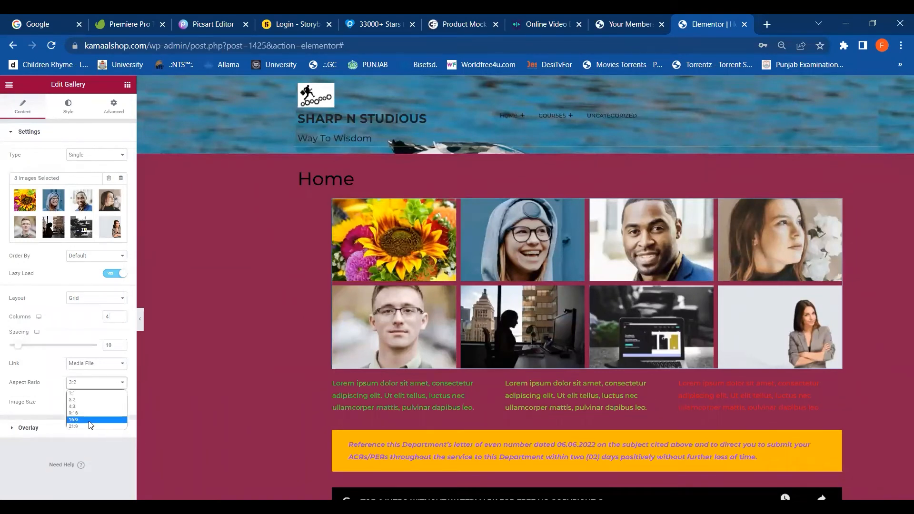
left_click(73, 420)
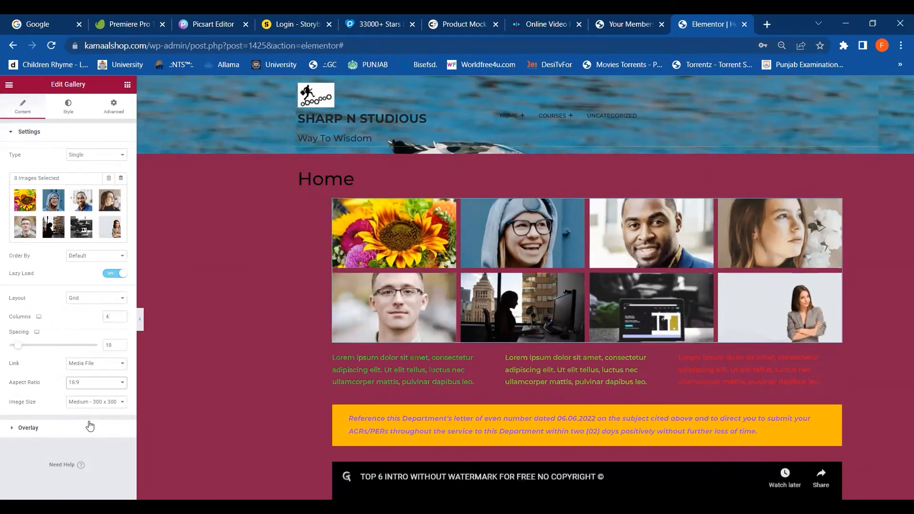
left_click(96, 388)
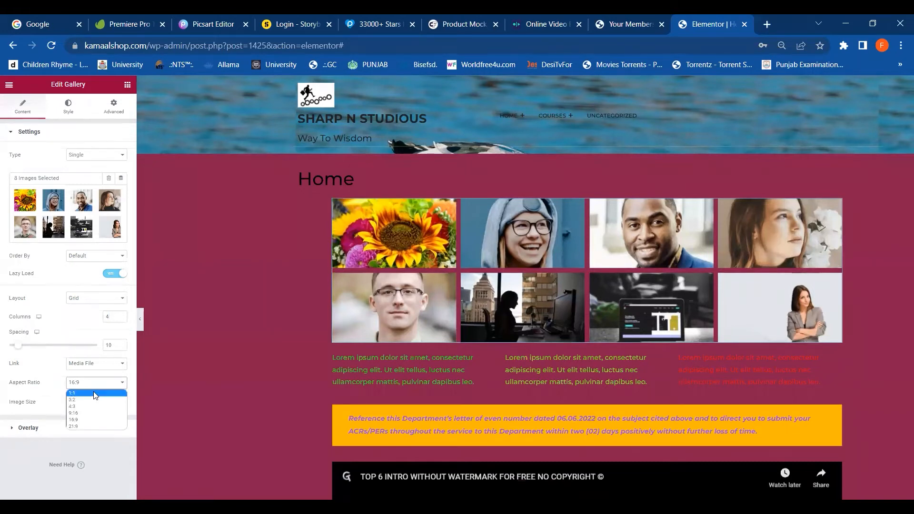
left_click(93, 393)
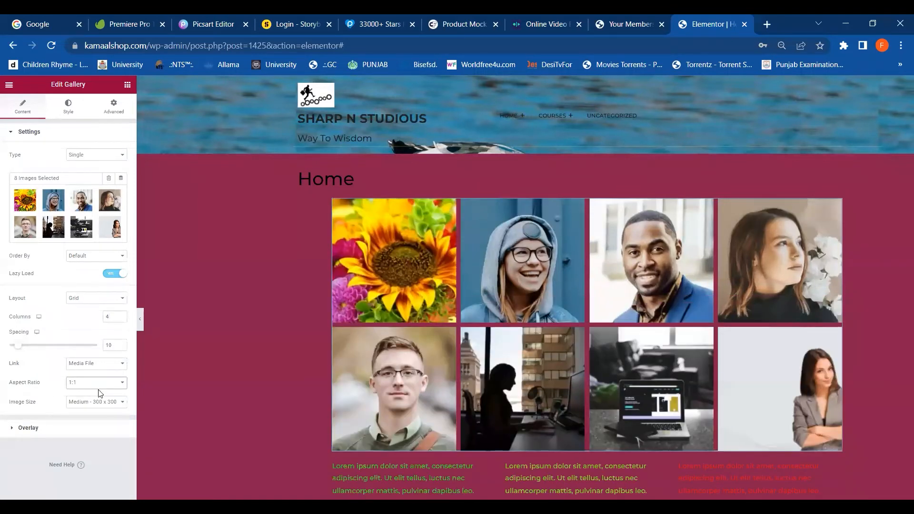
left_click(104, 404)
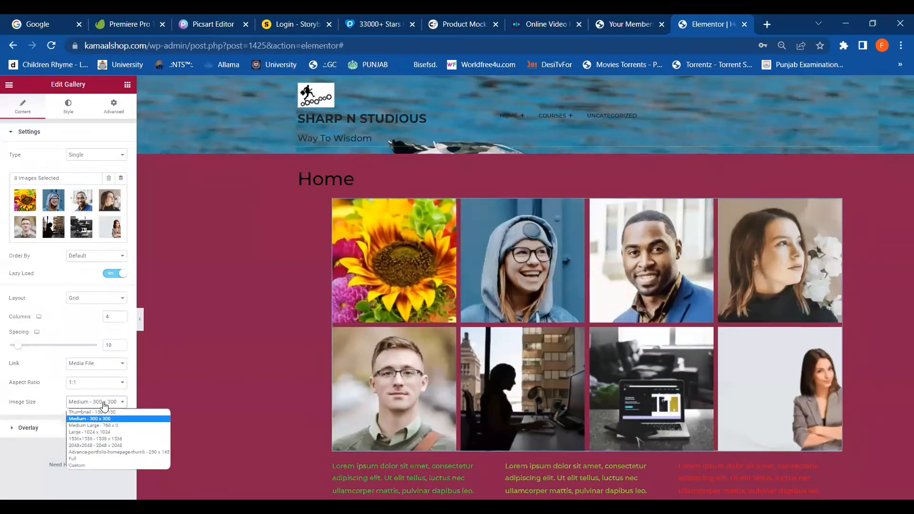
left_click(108, 433)
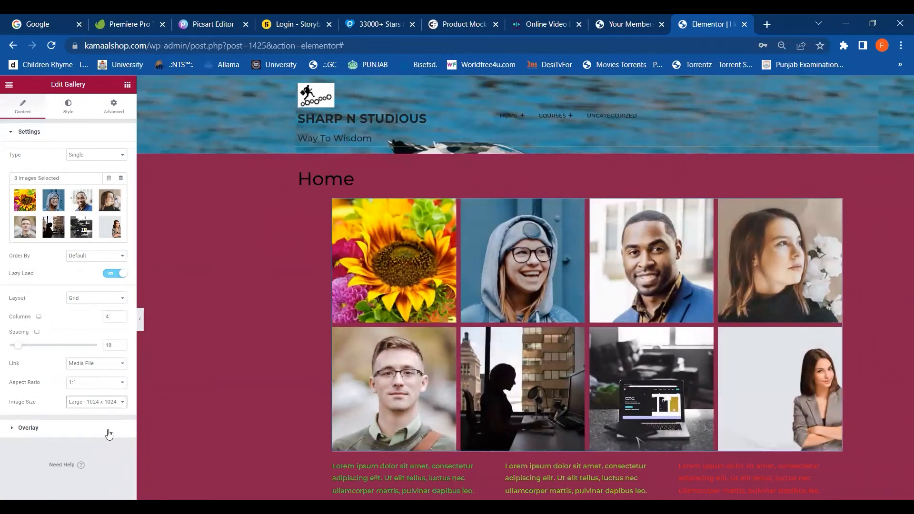
left_click(69, 107)
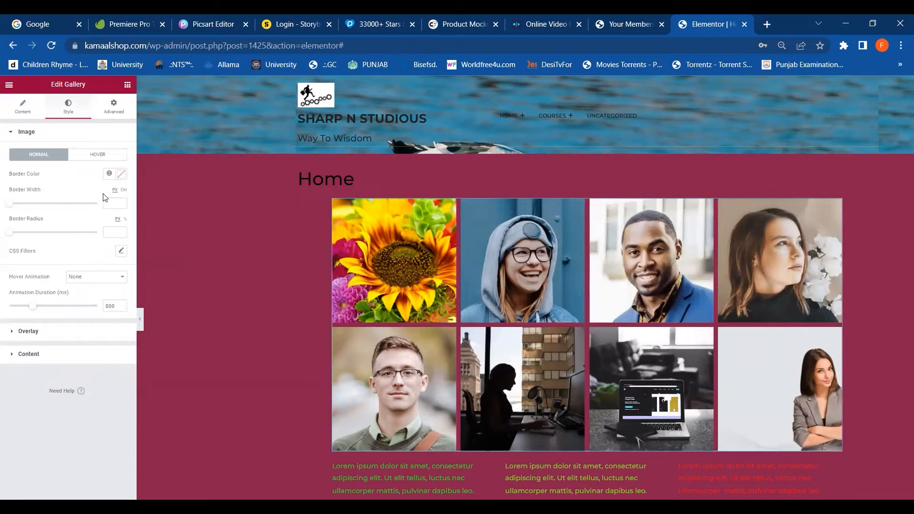
left_click(72, 354)
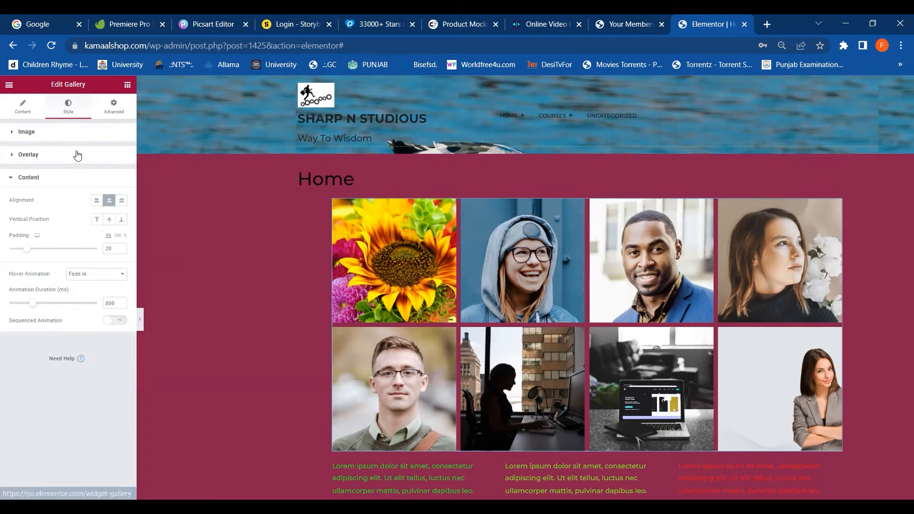
Step: Place a Counter widget in a new section above the gallery and delete it again
left_click(127, 85)
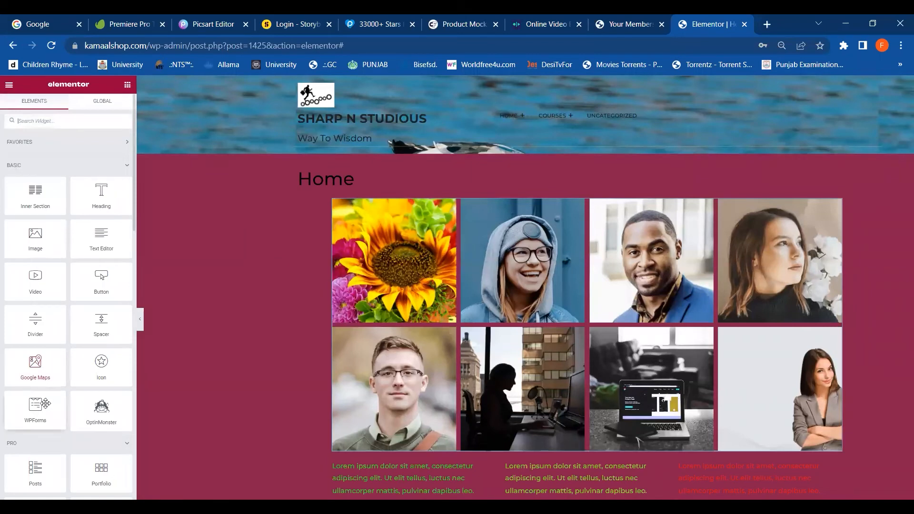
scroll(45, 404, "down", 3)
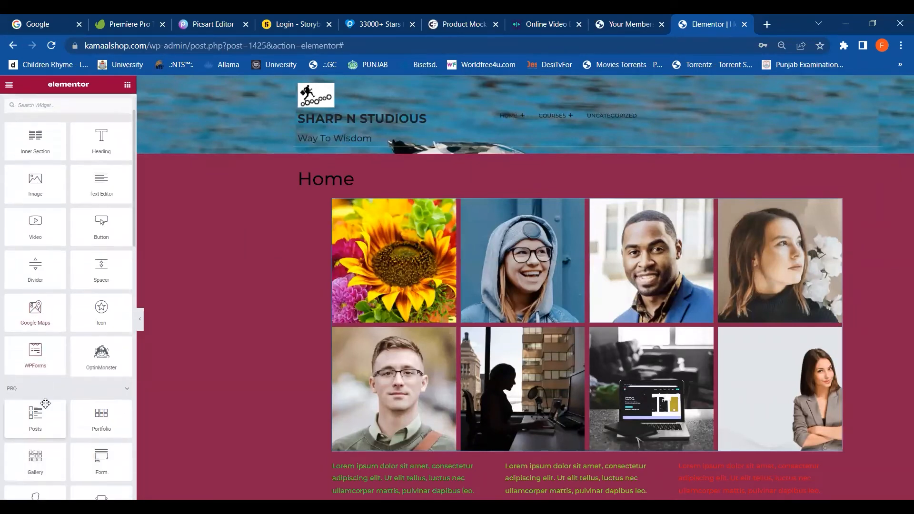
scroll(45, 404, "down", 1)
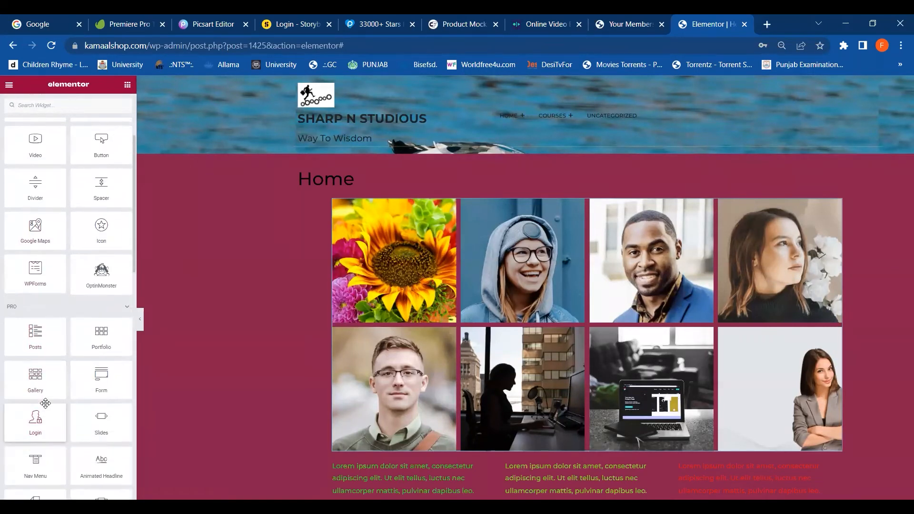
scroll(45, 403, "down", 5)
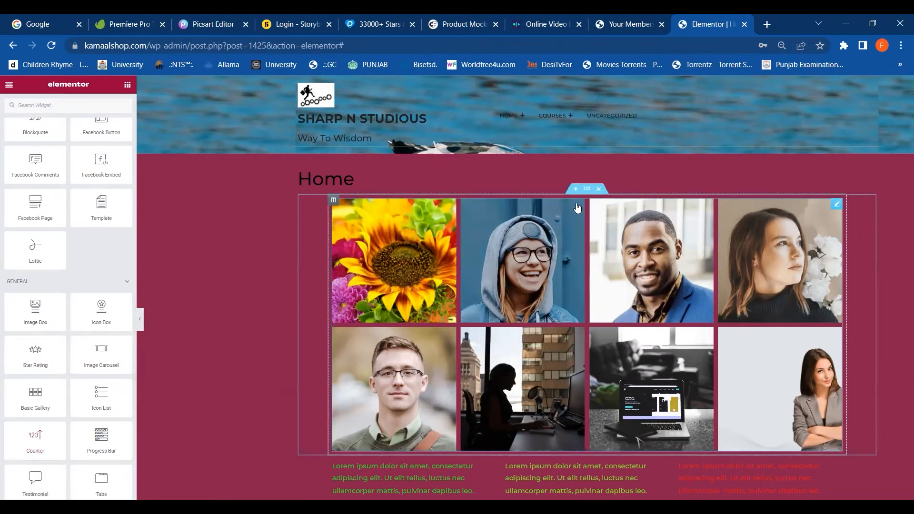
left_click(575, 189)
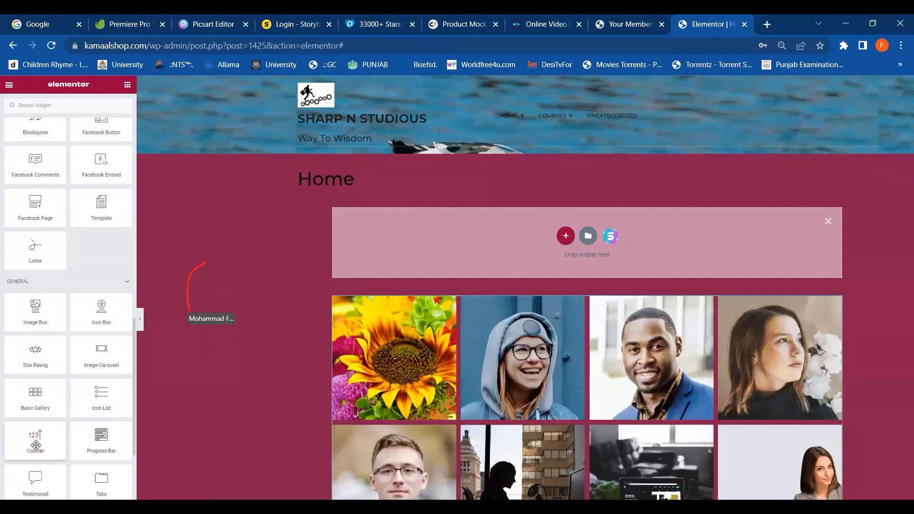
left_click_drag(29, 443, 452, 254)
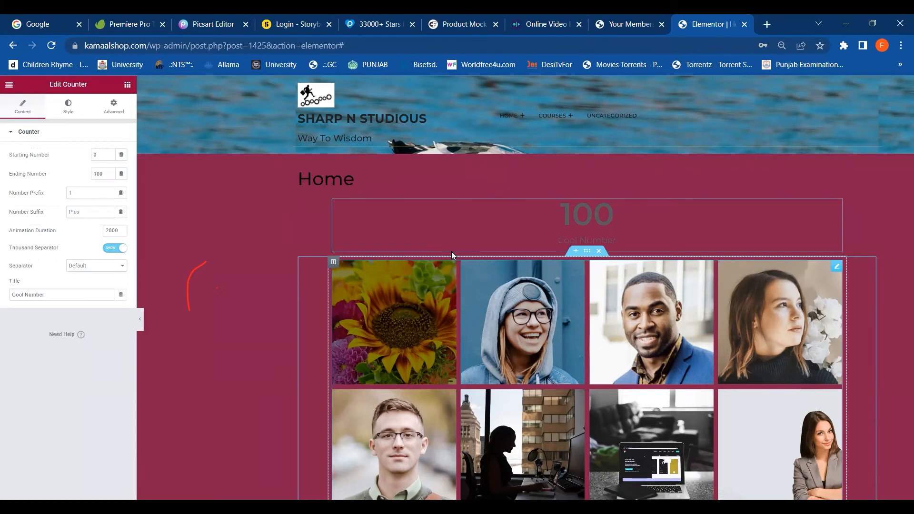
key("Delete")
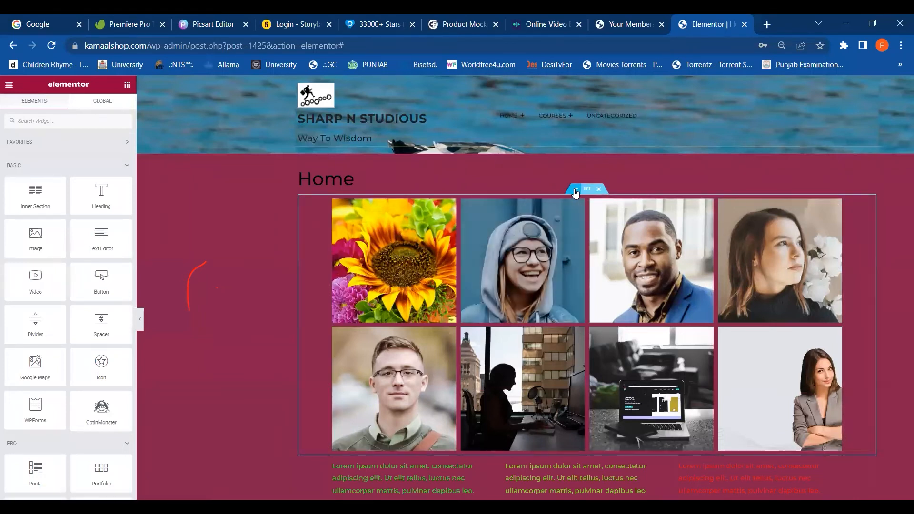
Step: Add a new section with three equal columns above the gallery
left_click(575, 191)
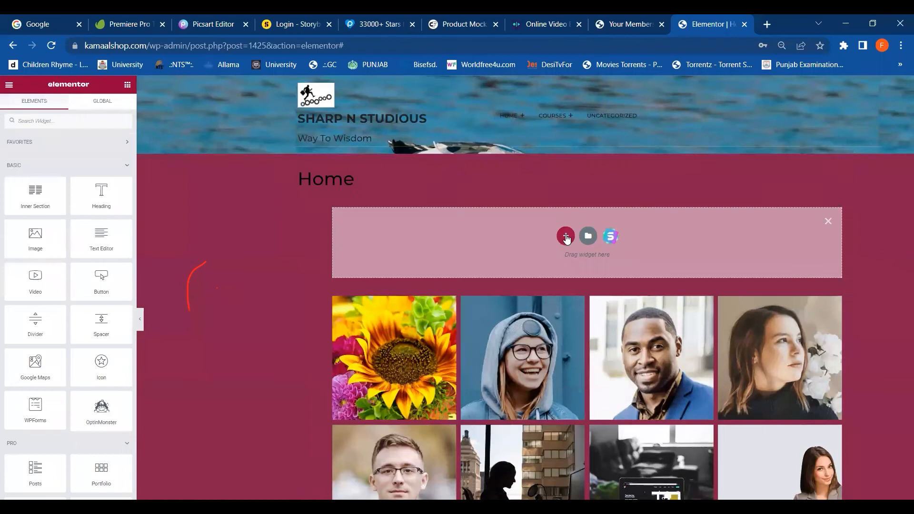
left_click(566, 236)
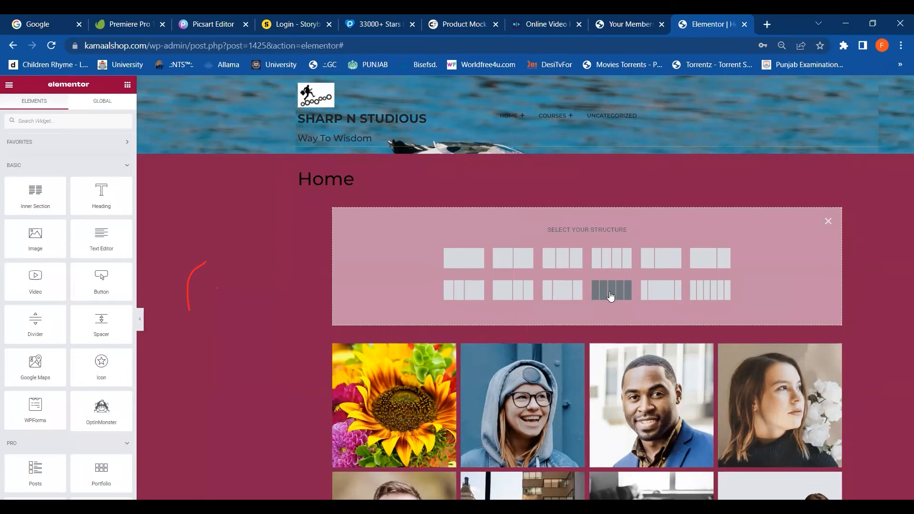
left_click(573, 263)
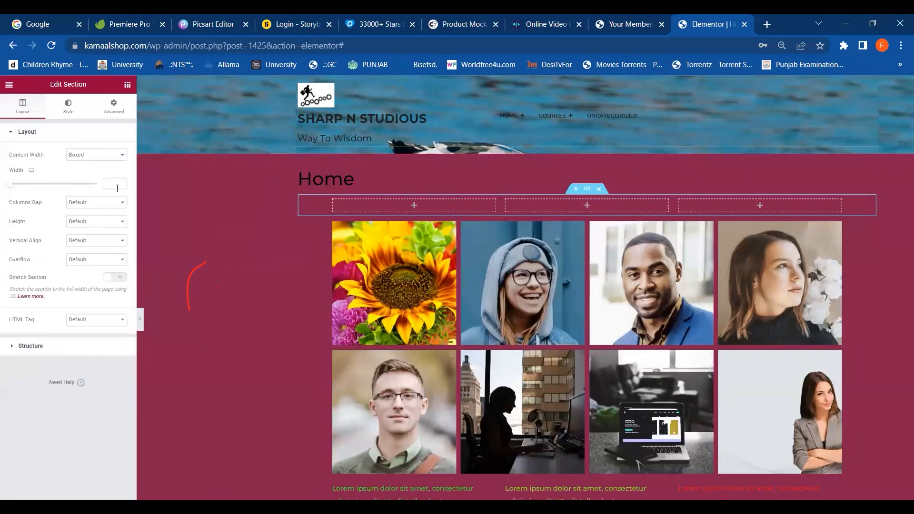
Step: Place a Counter widget in the first column of the empty three-column section above the gallery
left_click(127, 85)
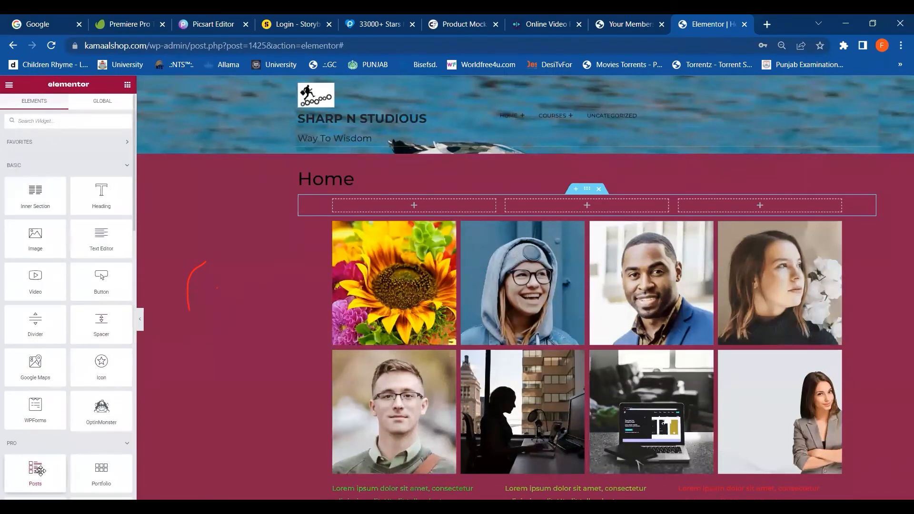
scroll(40, 471, "down", 1)
scroll(40, 471, "down", 4)
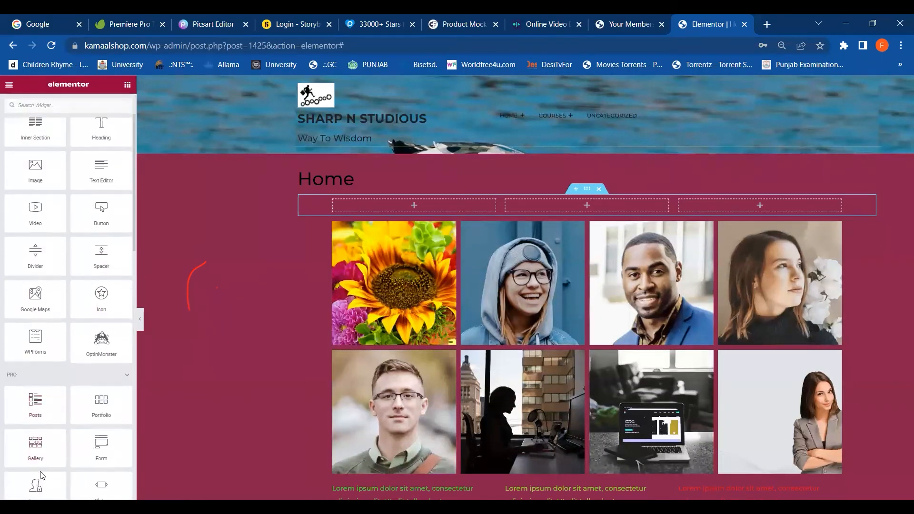
scroll(40, 472, "down", 3)
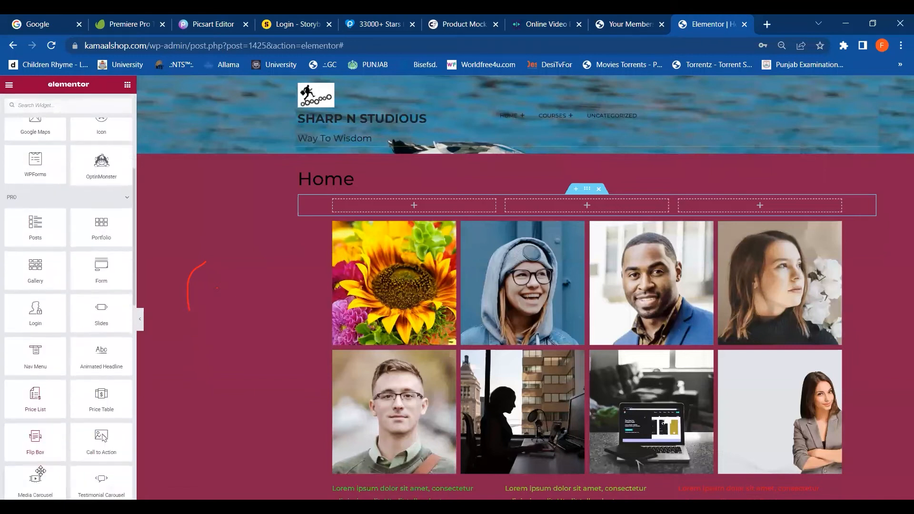
scroll(40, 471, "down", 4)
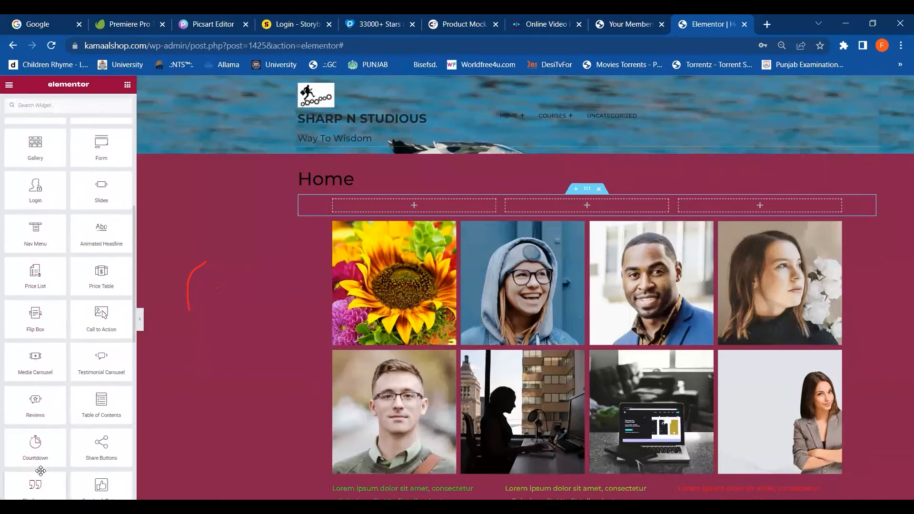
scroll(41, 471, "down", 1)
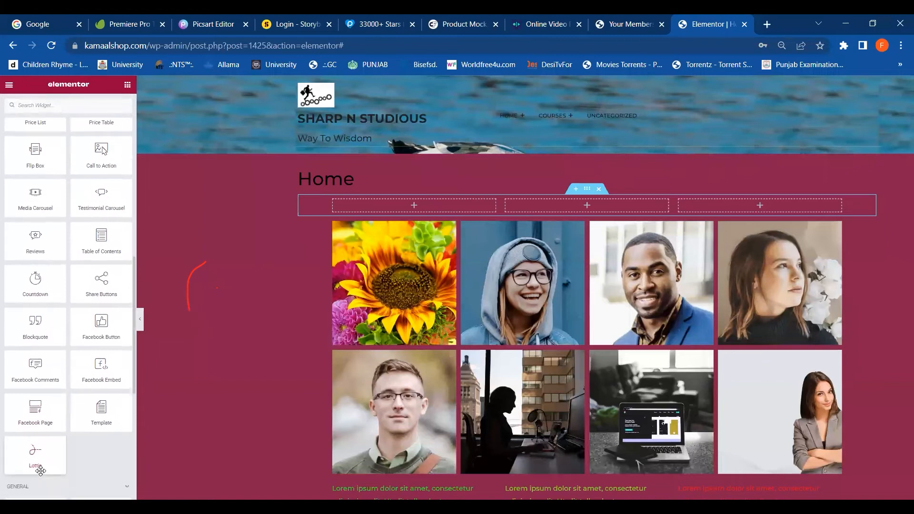
scroll(40, 471, "down", 4)
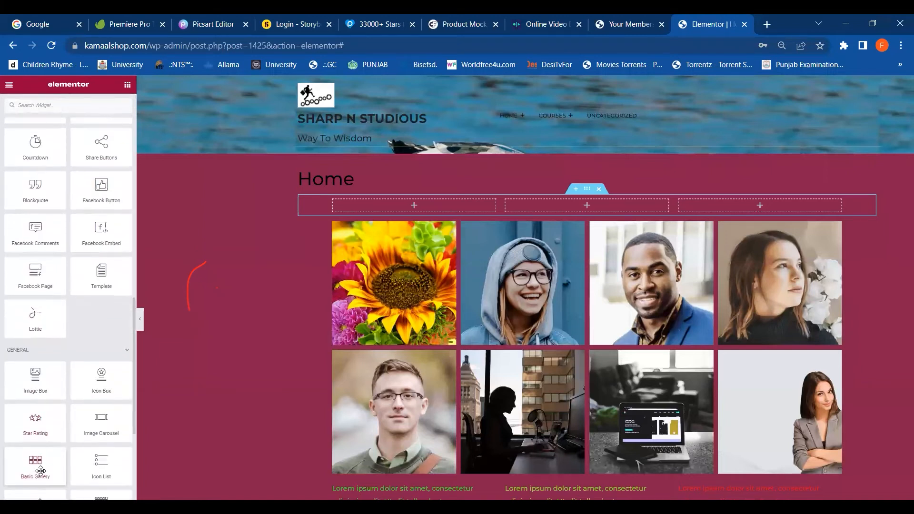
scroll(40, 472, "down", 1)
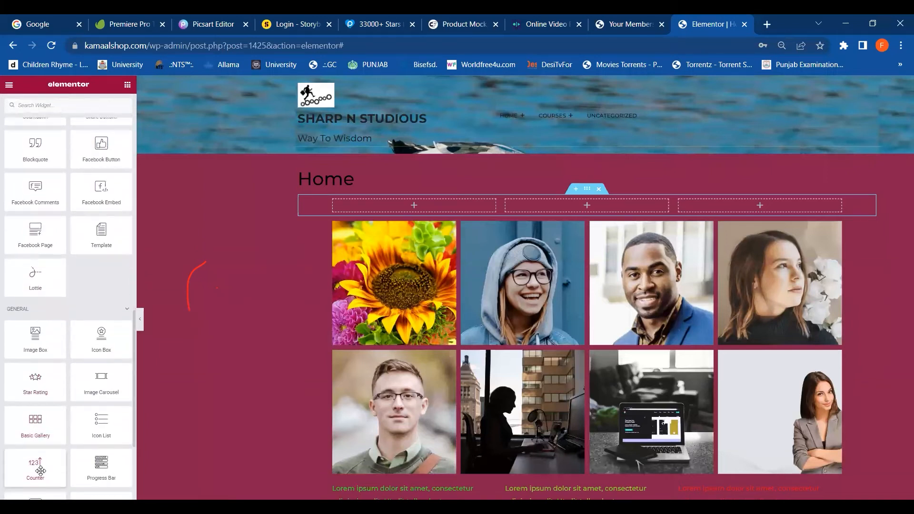
left_click_drag(41, 472, 409, 211)
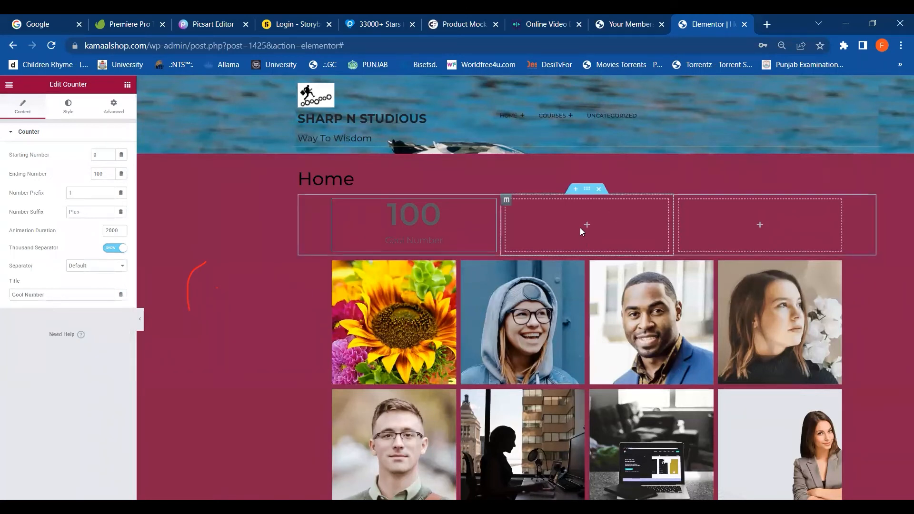
Step: Add a second Counter widget to the middle column of the section above the gallery
left_click(580, 228)
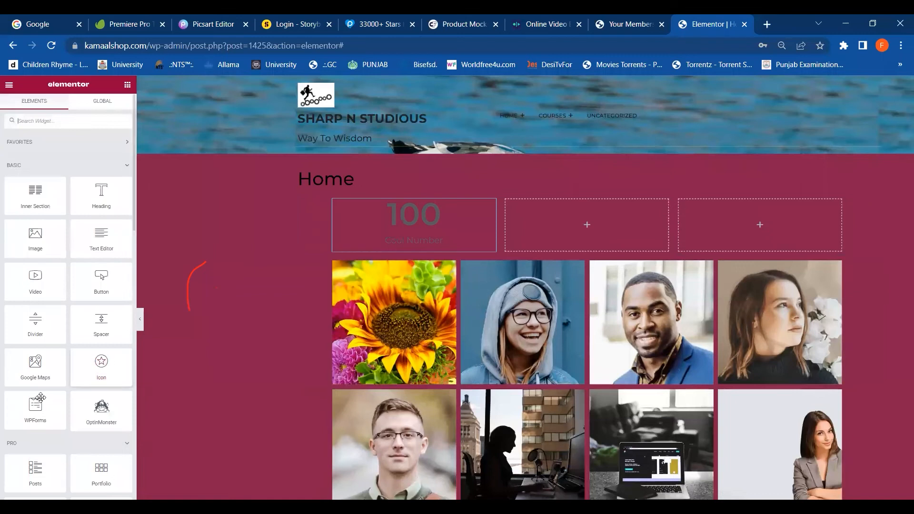
scroll(33, 411, "down", 10)
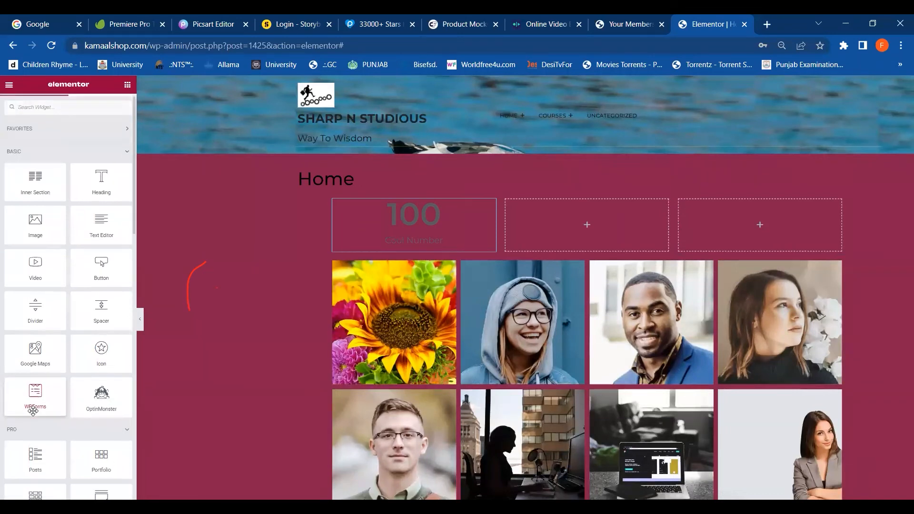
scroll(34, 410, "down", 10)
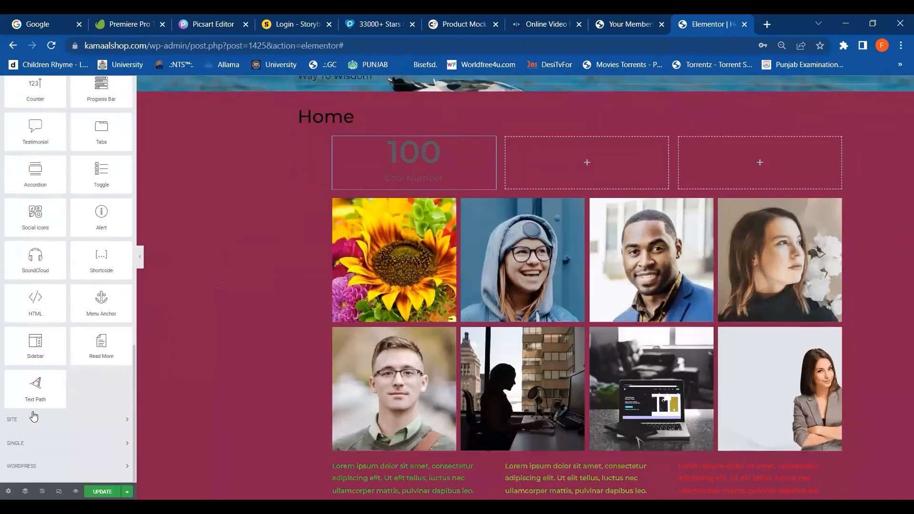
scroll(34, 412, "up", 2)
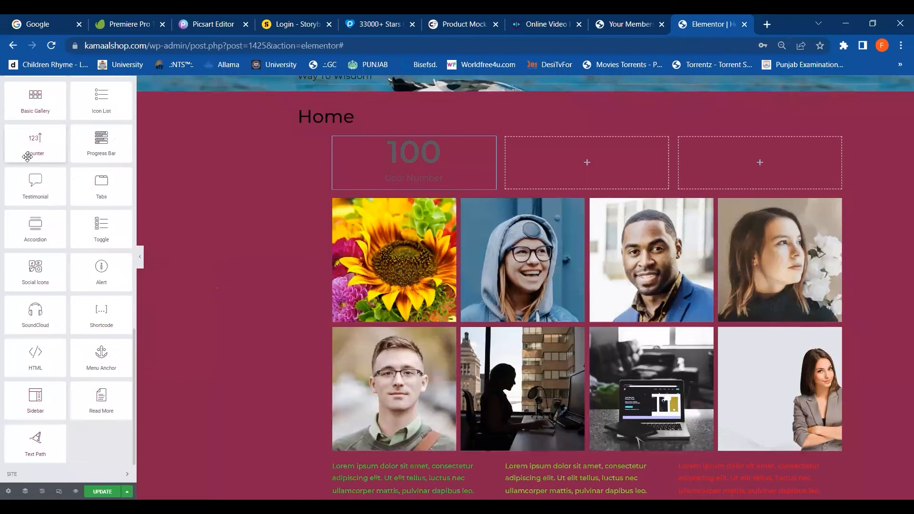
left_click_drag(35, 145, 522, 163)
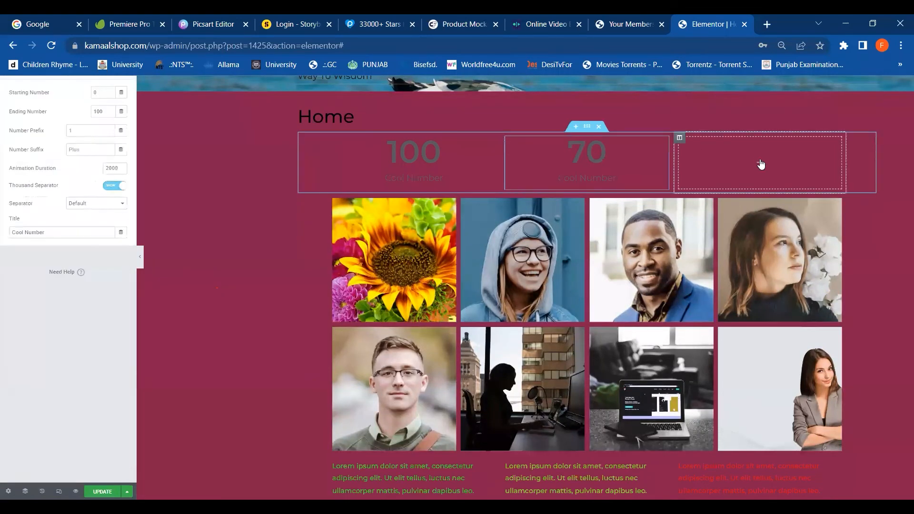
Step: Add a third Counter widget to the last column of the section above the gallery
left_click(762, 164)
scroll(761, 164, "up", 1)
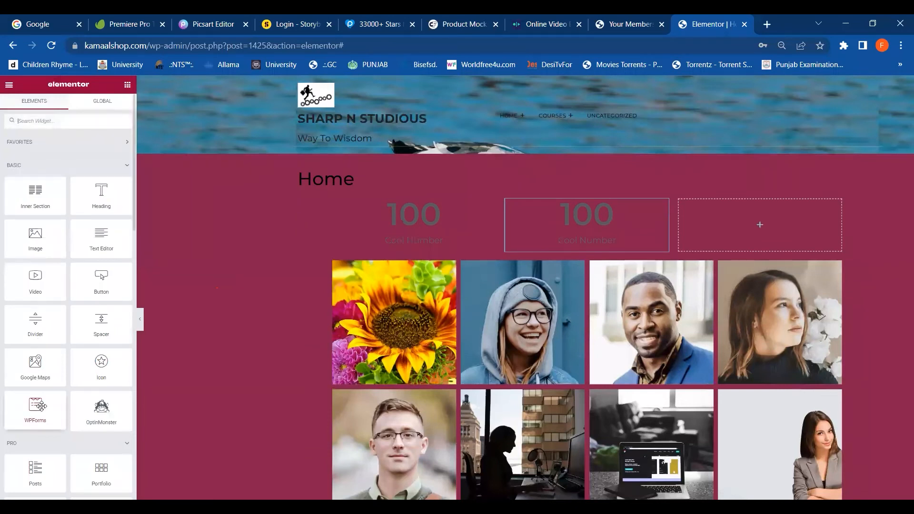
scroll(42, 406, "down", 10)
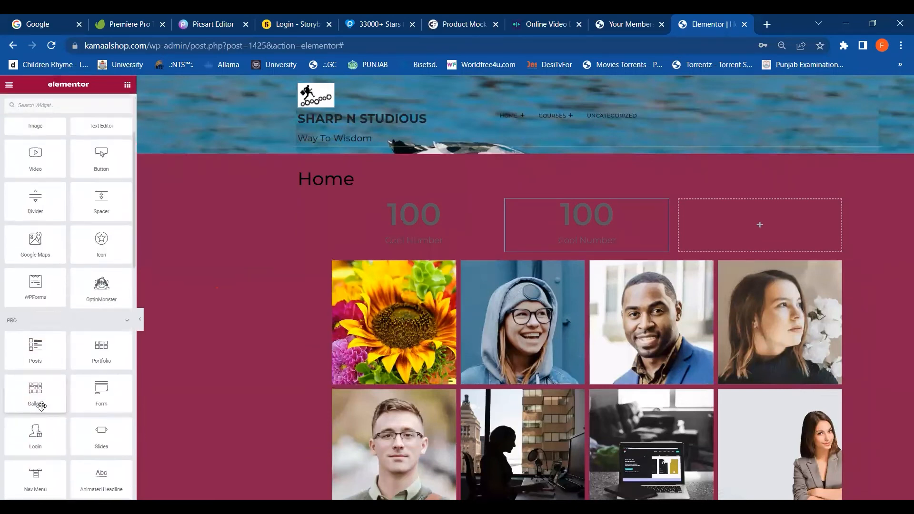
scroll(42, 406, "down", 4)
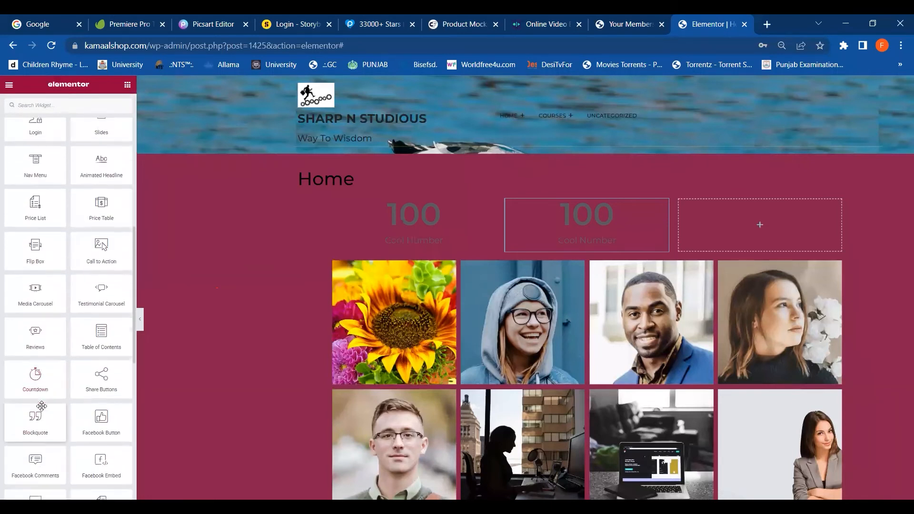
scroll(42, 406, "down", 6)
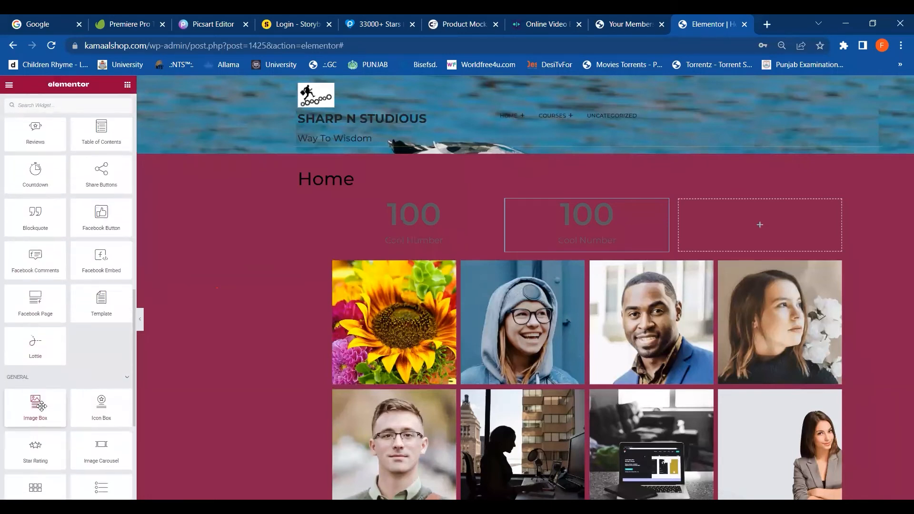
scroll(42, 405, "down", 12)
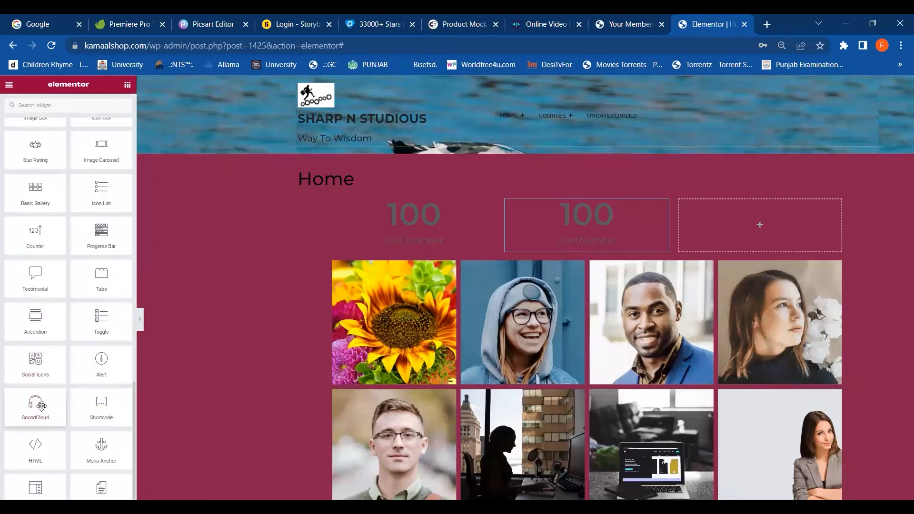
scroll(42, 406, "down", 1)
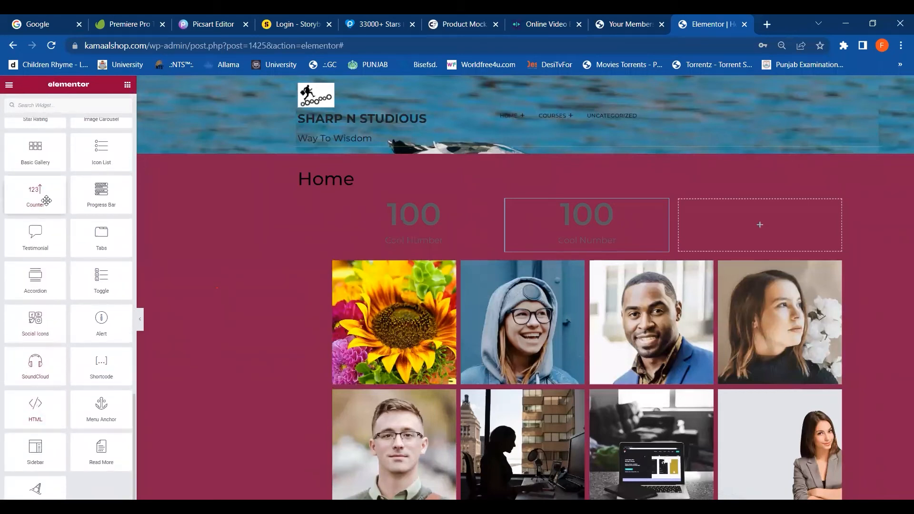
left_click_drag(45, 200, 644, 218)
left_click_drag(767, 218, 767, 219)
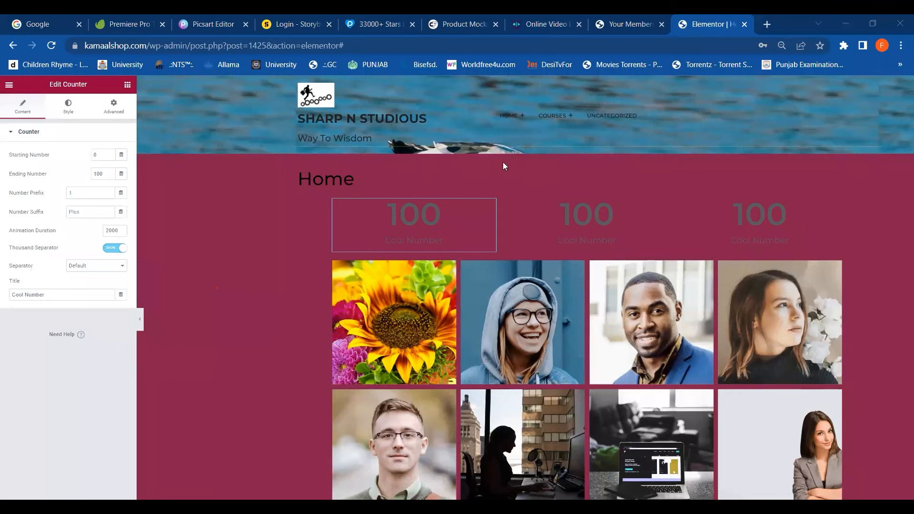
Step: Set the first counter's starting number to 0 and its ending number to 500
left_click(105, 174)
key("BackSpace")
key("BackSpace")
key("BackSpace")
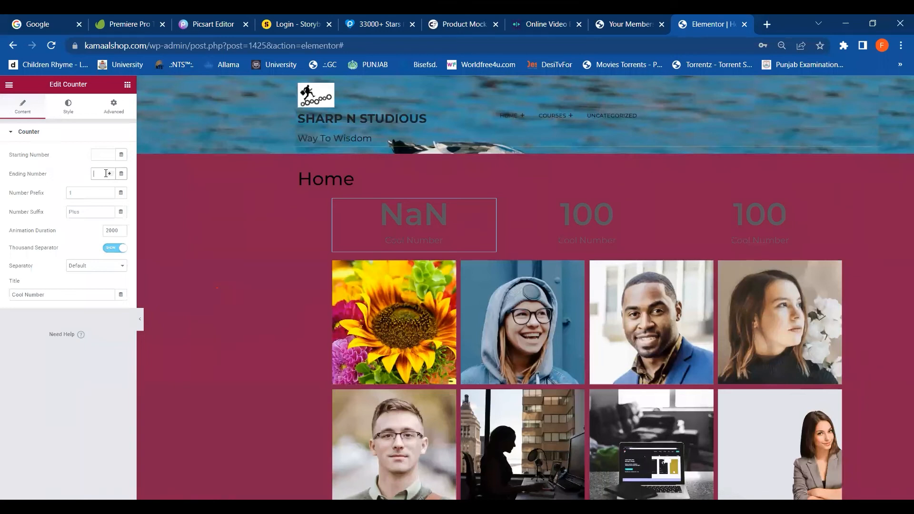
left_click(102, 155)
type("0")
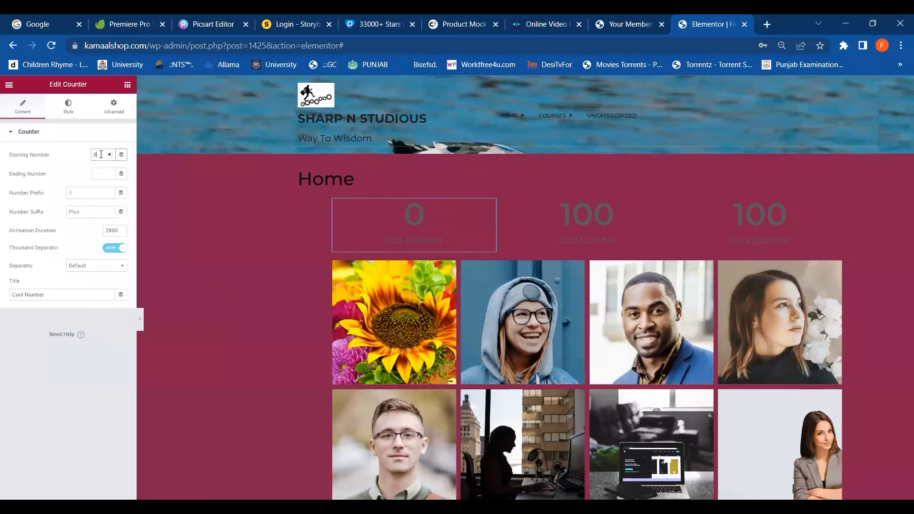
left_click(97, 170)
type("500")
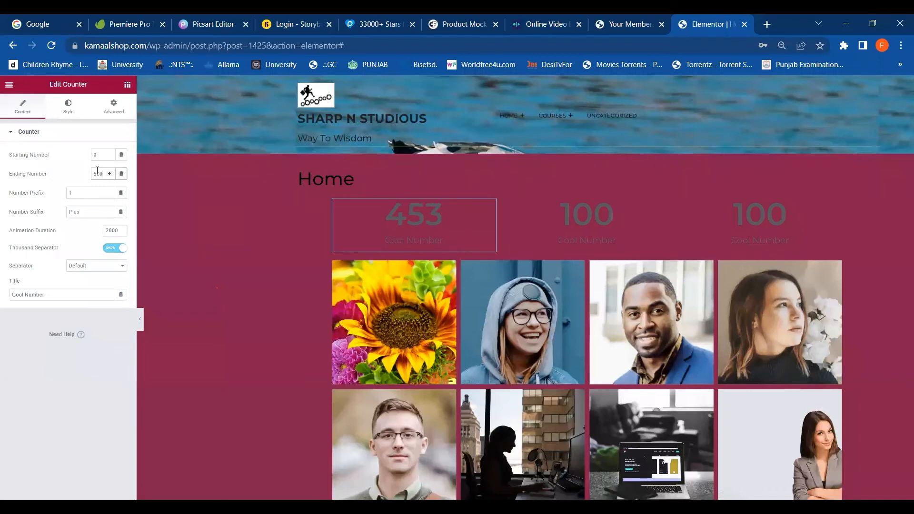
left_click(215, 213)
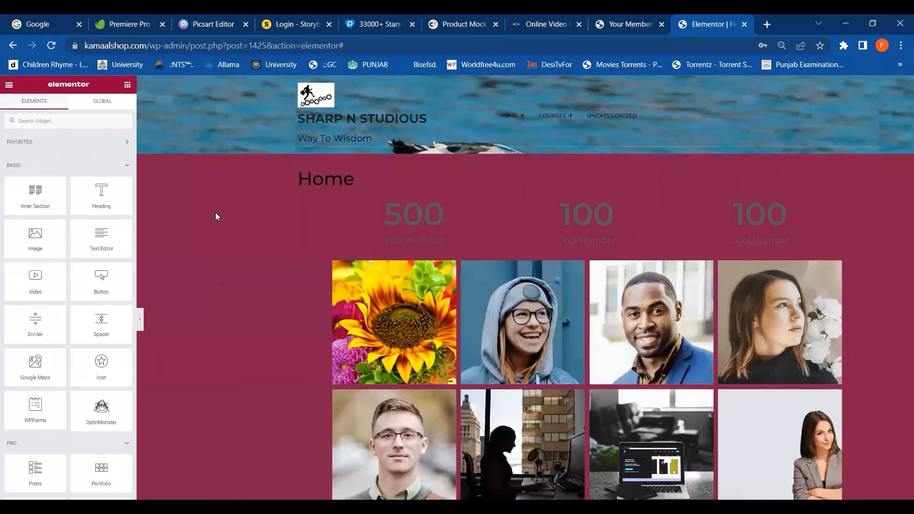
Step: Give the first counter a "+" number suffix
left_click(406, 217)
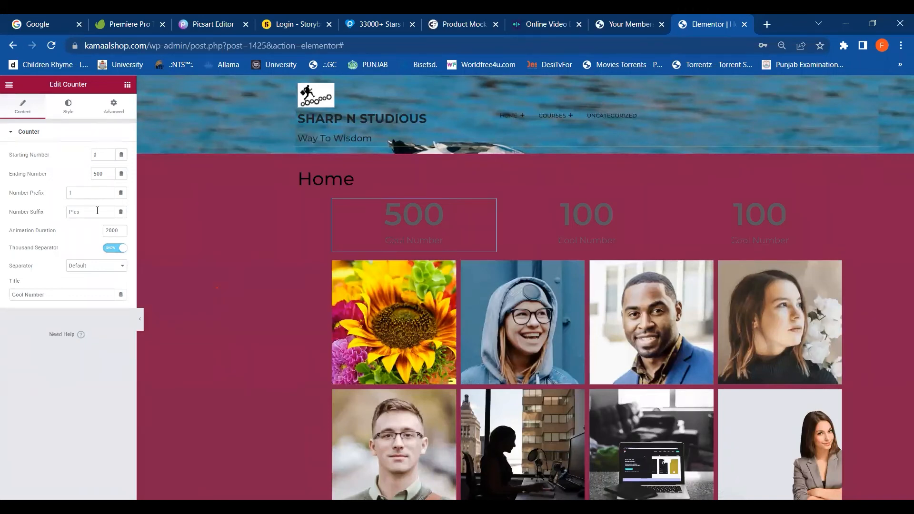
left_click(97, 211)
type("=")
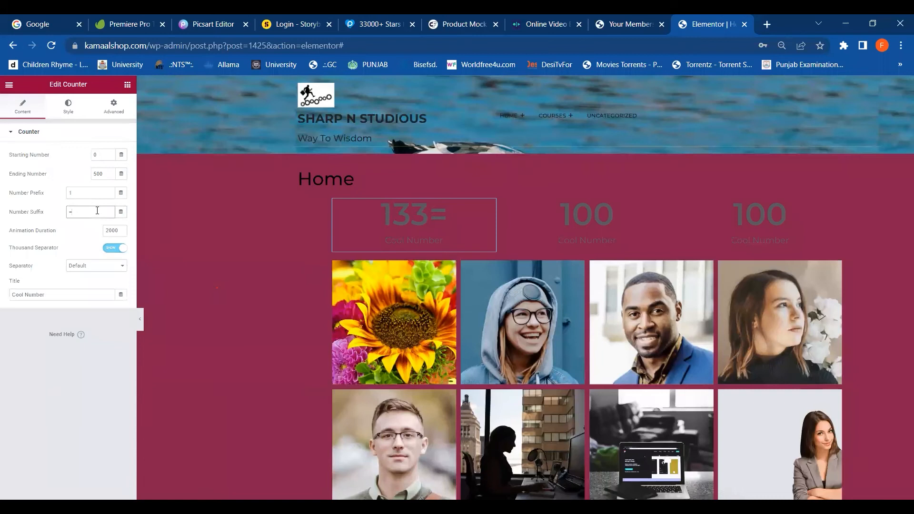
key("BackSpace")
type("+")
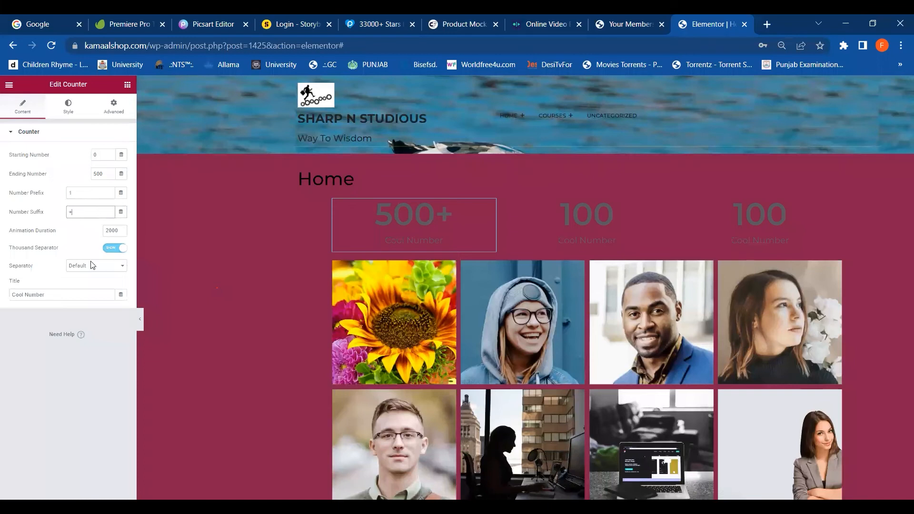
Step: Replace the first counter's title with "Register Users"
left_click(54, 291)
key("BackSpace")
key("BackSpace")
key("BackSpace")
key("BackSpace")
key("BackSpace")
key("BackSpace")
key("BackSpace")
key("BackSpace")
key("BackSpace")
key("BackSpace")
key("BackSpace")
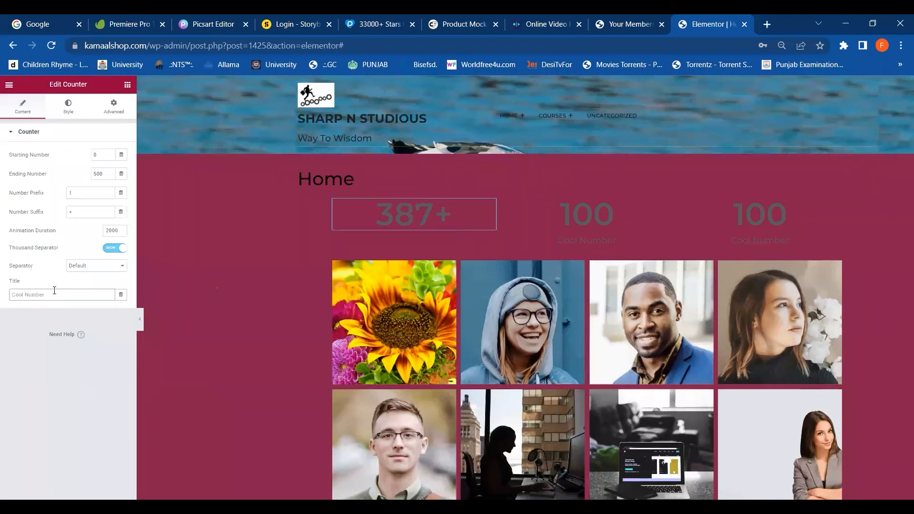
type("R")
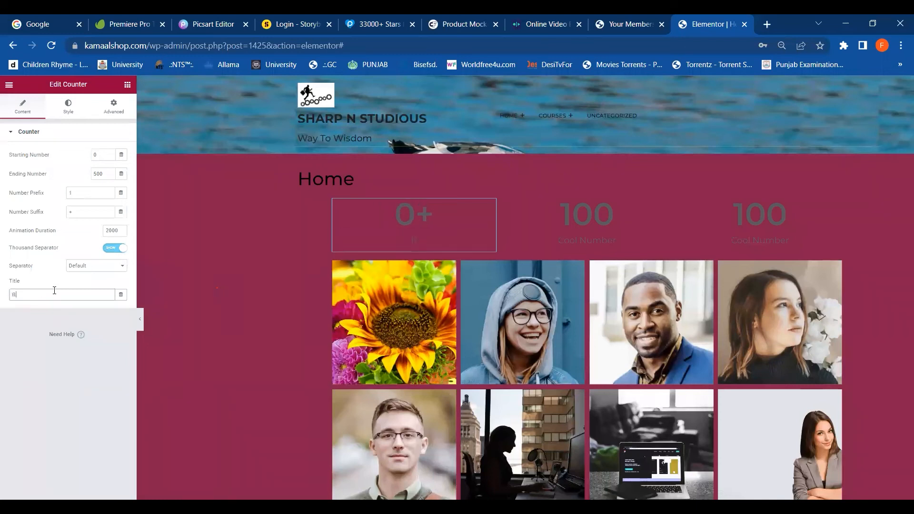
type("egister Users")
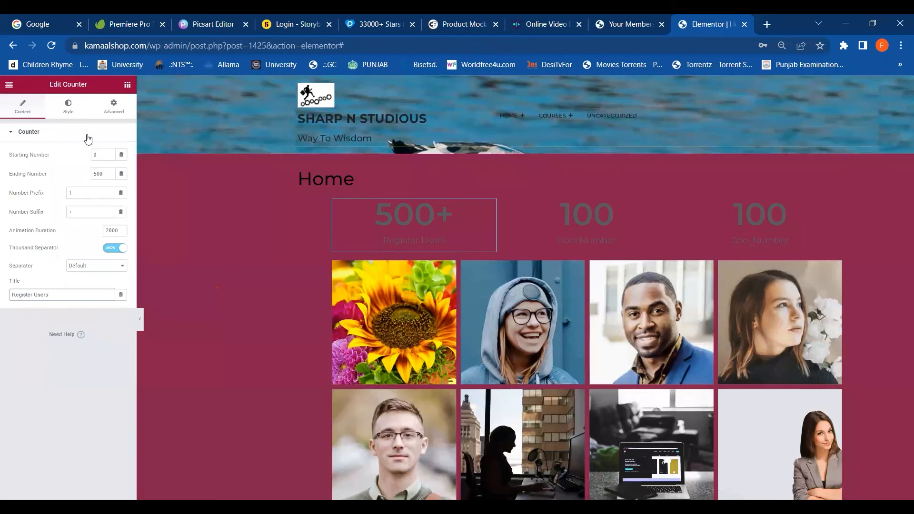
Step: Set the text color of the first counter's number to near-black #010202
left_click(69, 109)
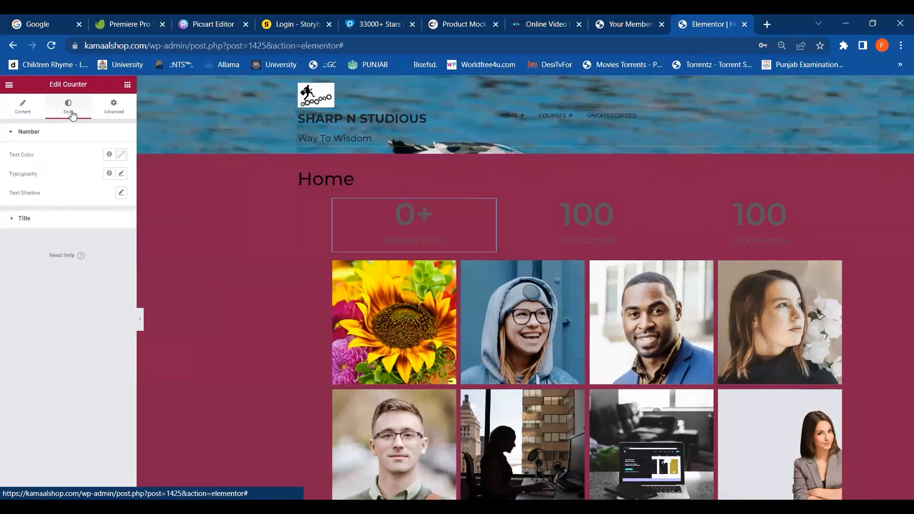
left_click(121, 155)
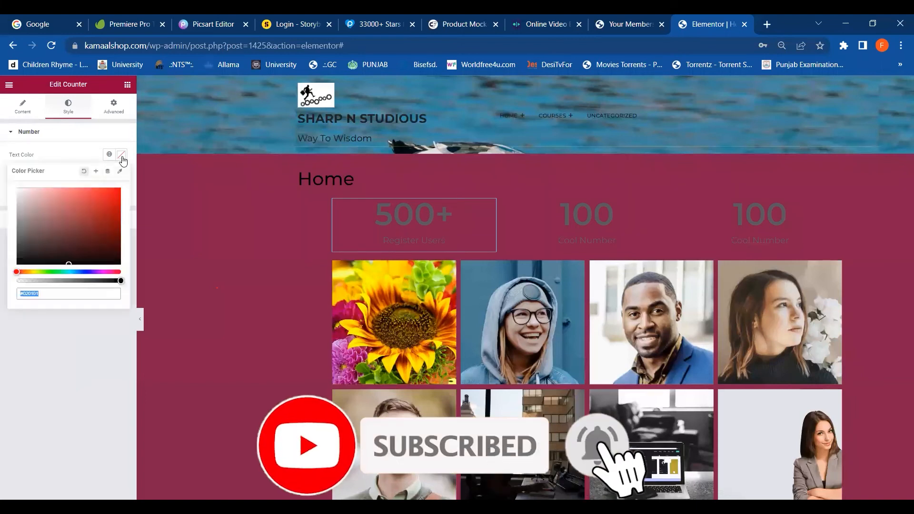
left_click(77, 272)
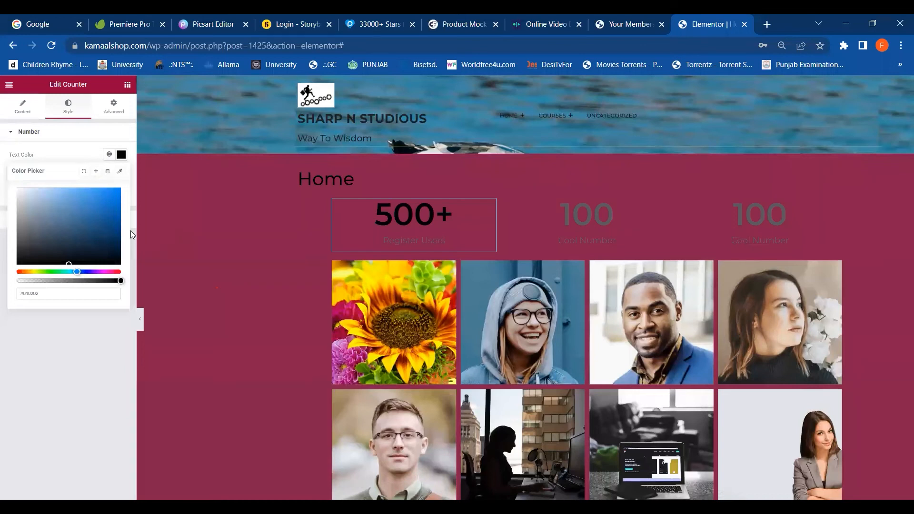
left_click(67, 155)
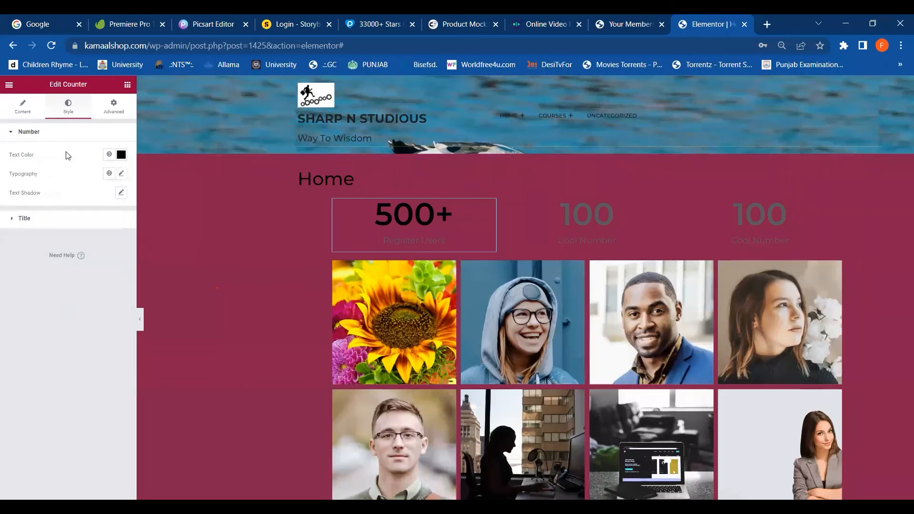
Step: Set the text color of the first counter's "Register Users" title to yellow
left_click(58, 223)
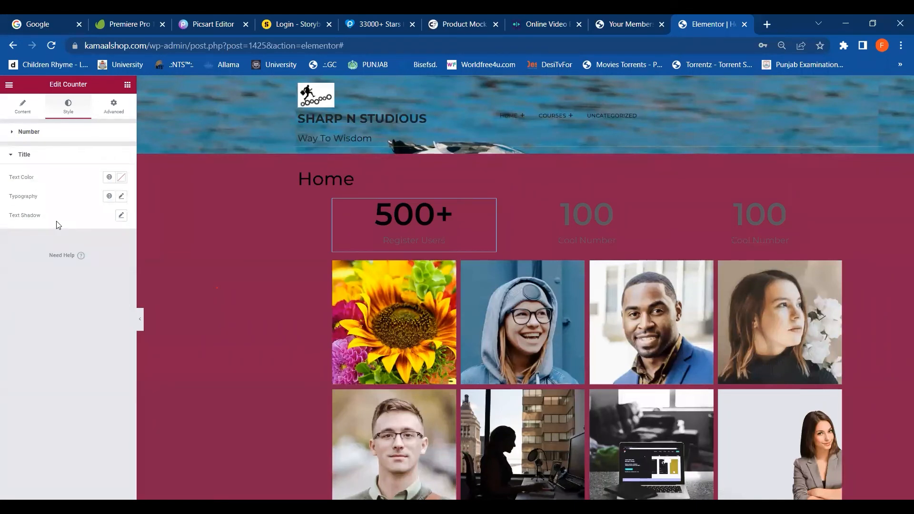
left_click(121, 177)
left_click(115, 226)
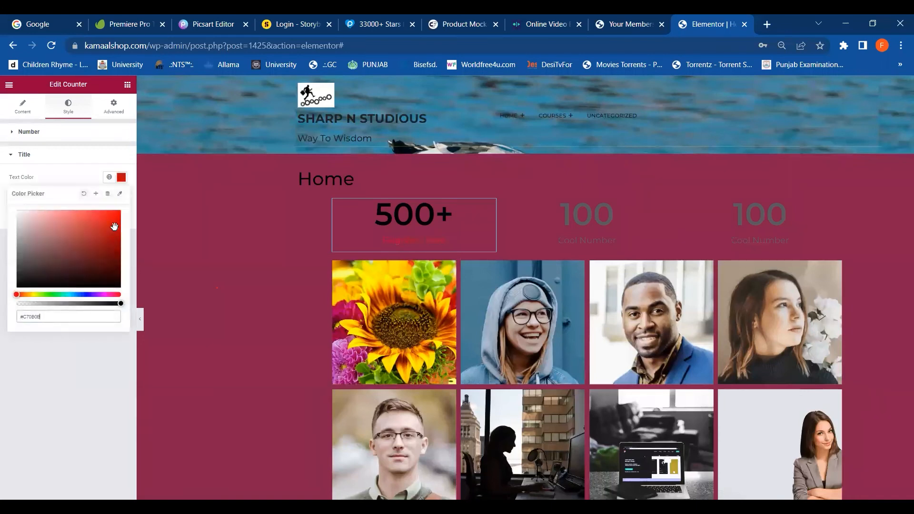
left_click(87, 295)
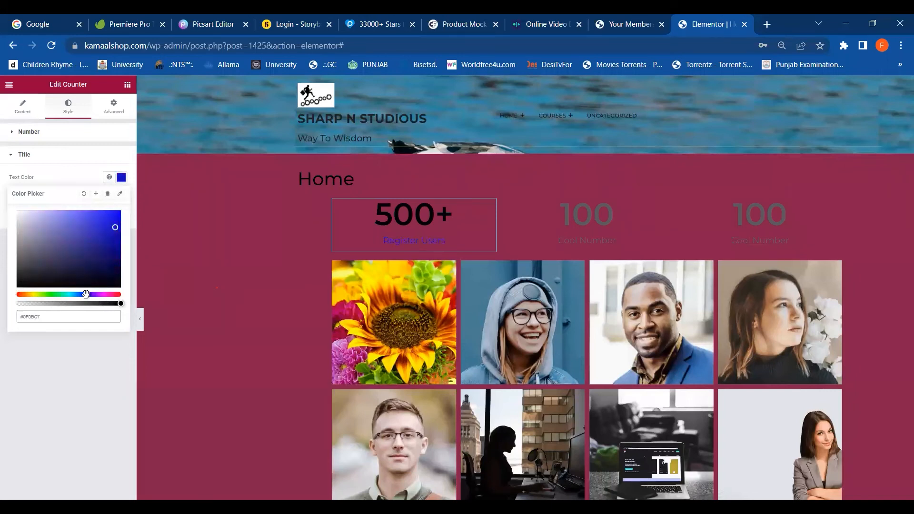
left_click(34, 295)
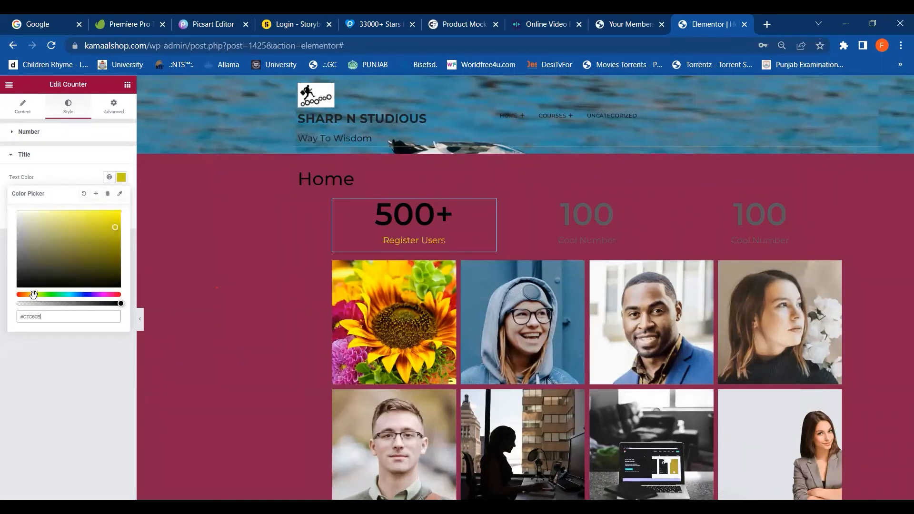
left_click(160, 223)
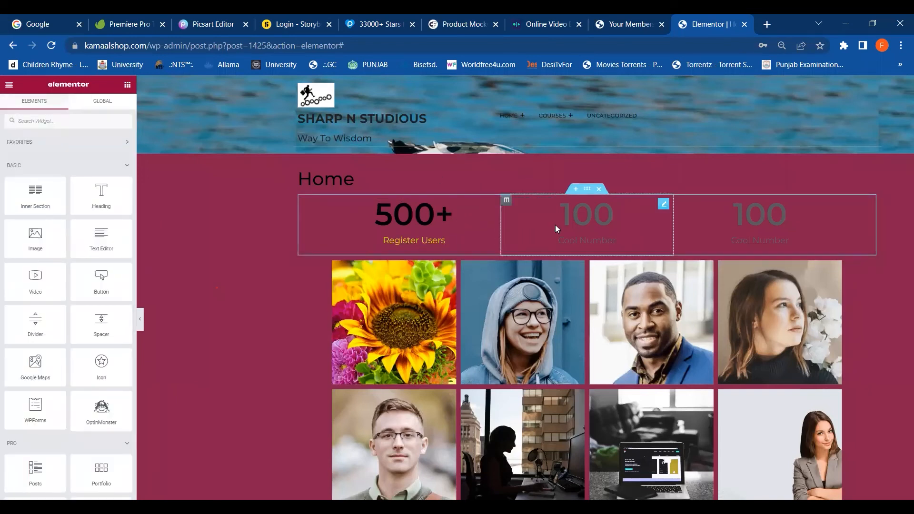
Step: Give the second counter, in the middle column, a "+" number suffix
left_click(576, 217)
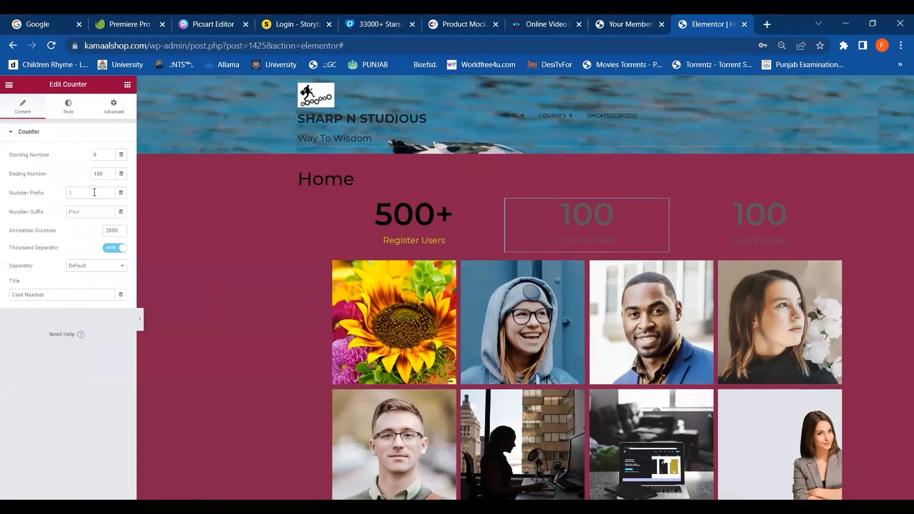
left_click(91, 212)
type("+")
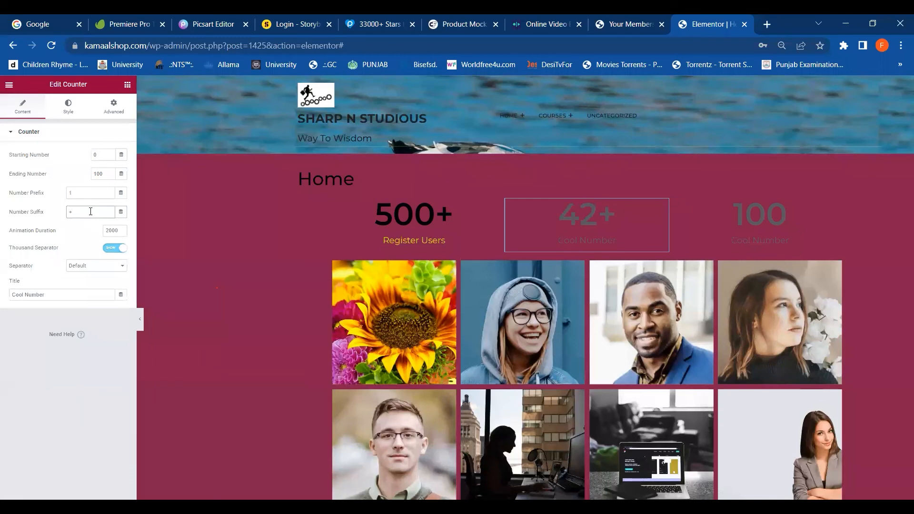
Step: Replace the second counter's title with "Number Courses"
left_click(52, 294)
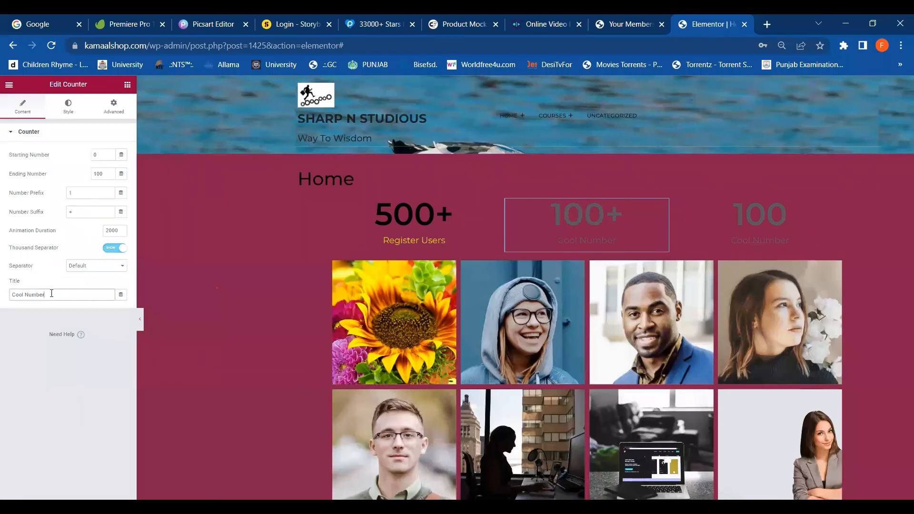
key("BackSpace")
key("BackSpace")
key("BackSpace")
key("BackSpace")
key("BackSpace")
key("BackSpace")
key("BackSpace")
key("BackSpace")
key("BackSpace")
key("BackSpace")
key("BackSpace")
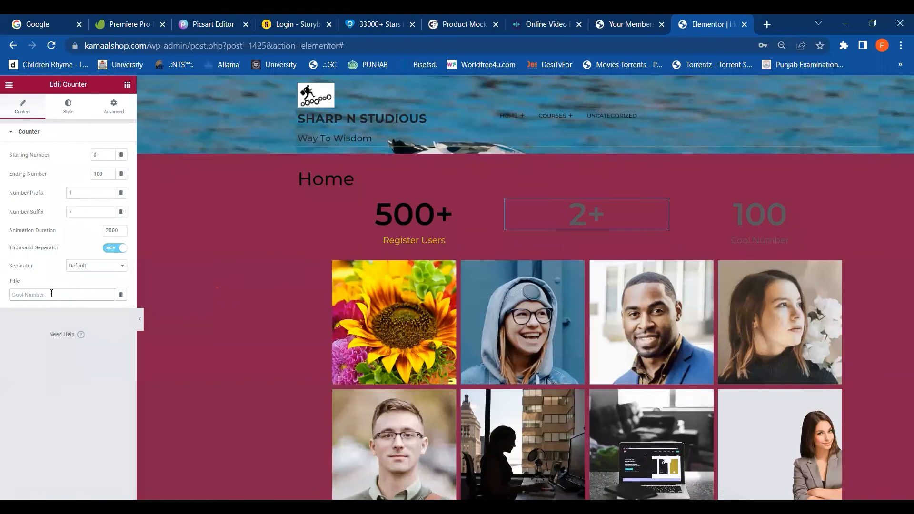
type("Num")
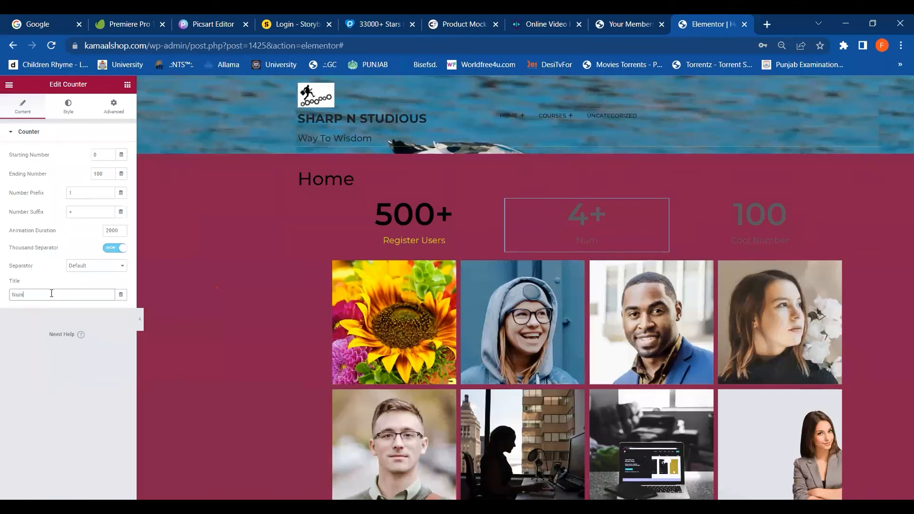
type("ber Courses")
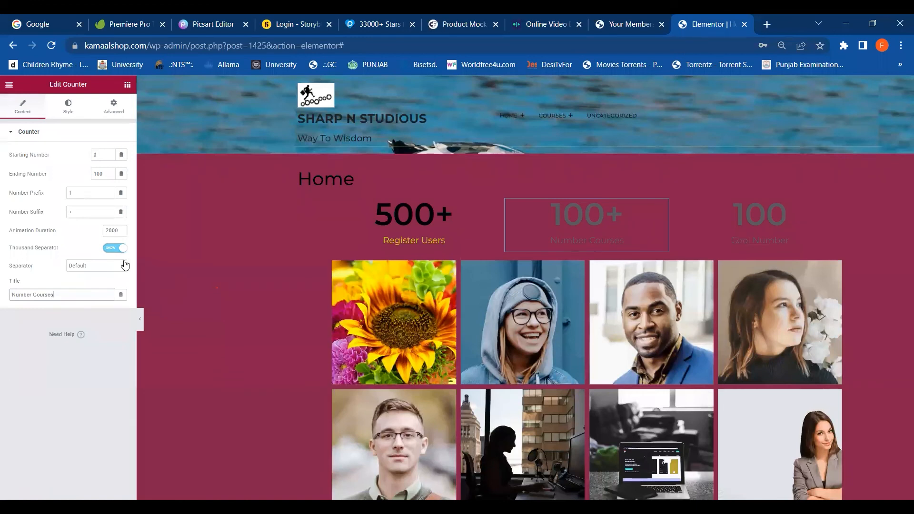
Step: Set the text color of the second counter's number to red #BE1A1A
left_click(69, 112)
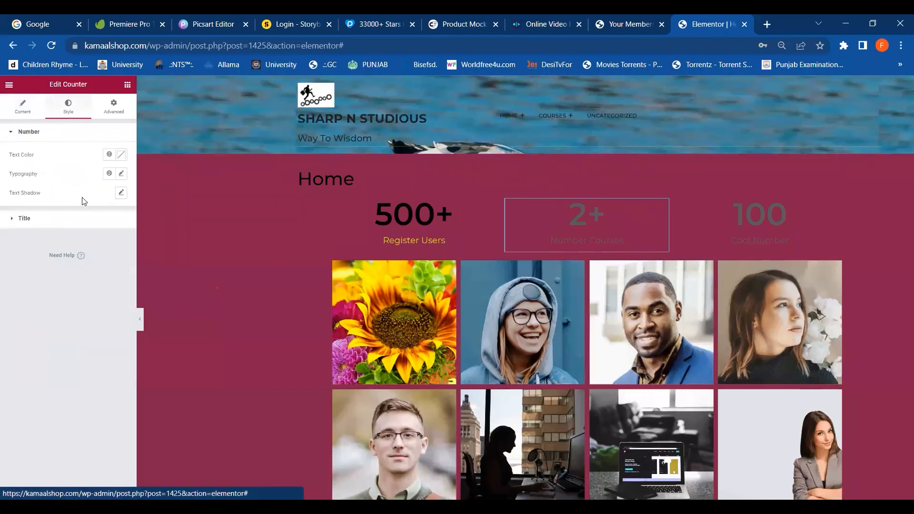
left_click(122, 155)
left_click_drag(103, 197, 105, 206)
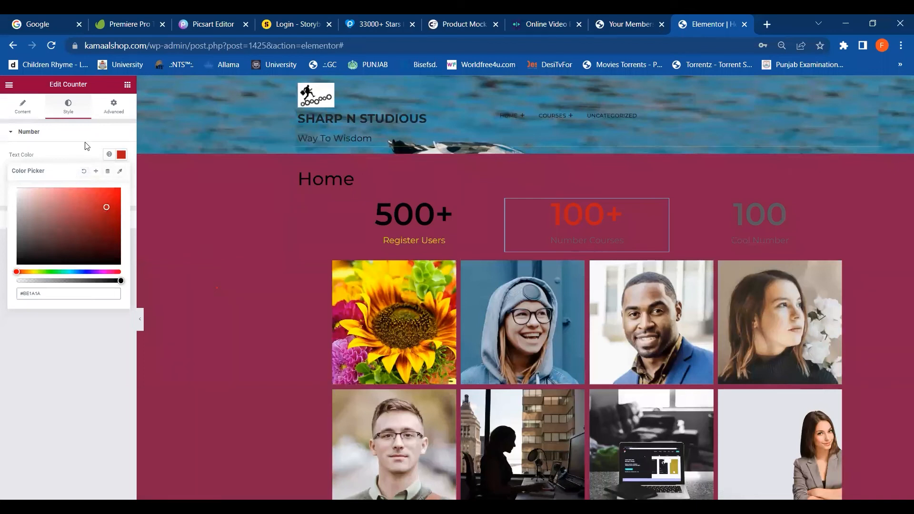
left_click(74, 133)
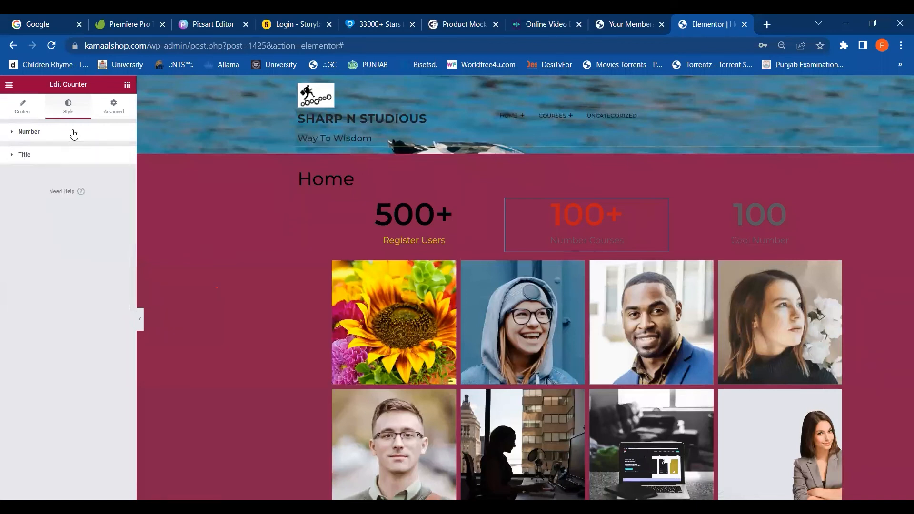
left_click(74, 133)
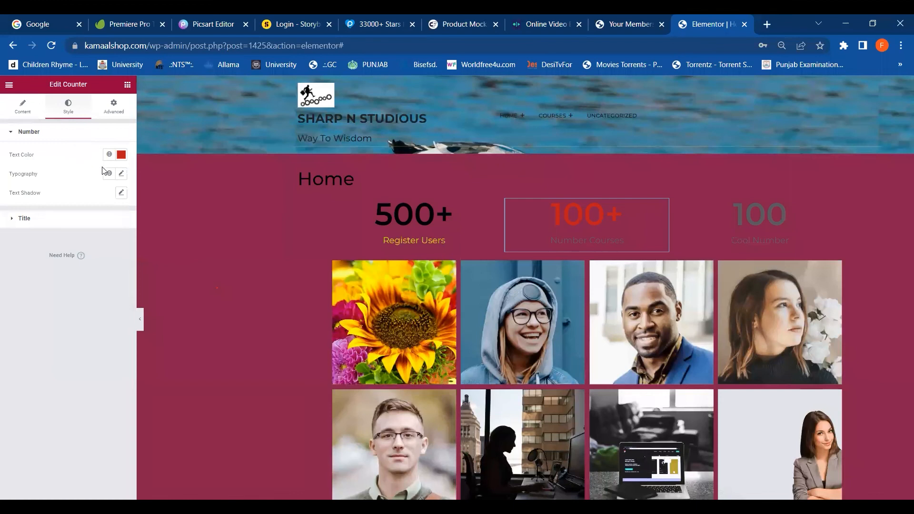
Step: Set the text color of the second counter's "Number Courses" title to purple
left_click(56, 222)
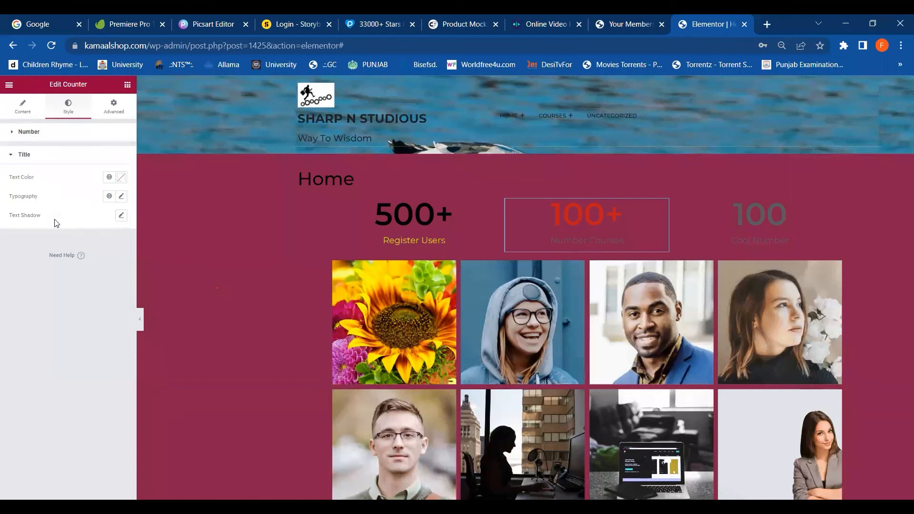
left_click(122, 177)
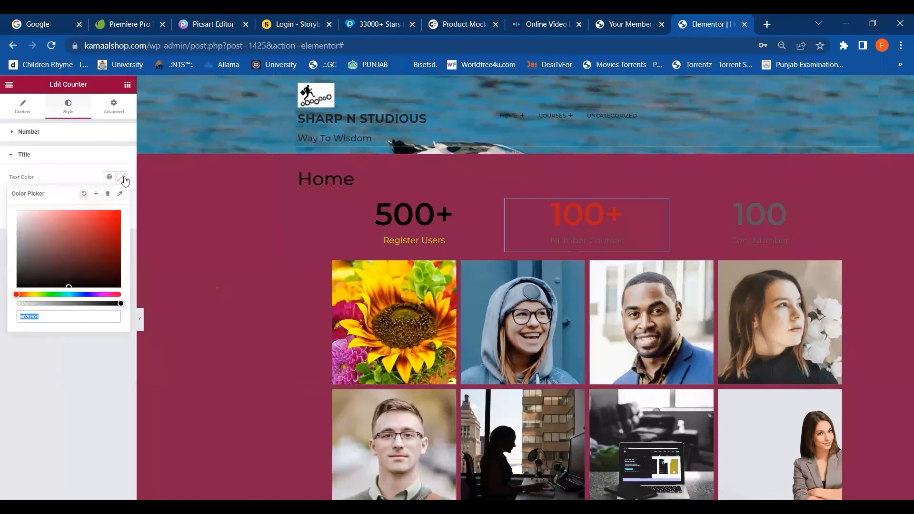
left_click(82, 294)
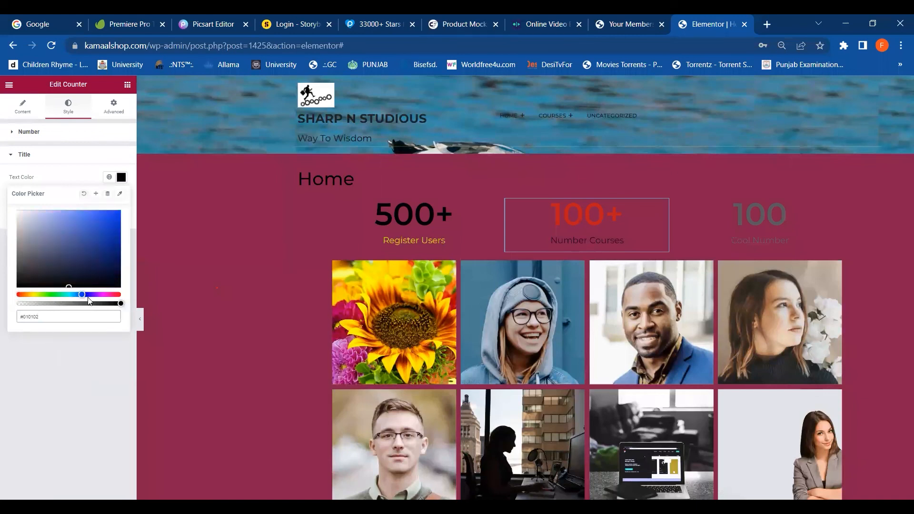
left_click(101, 294)
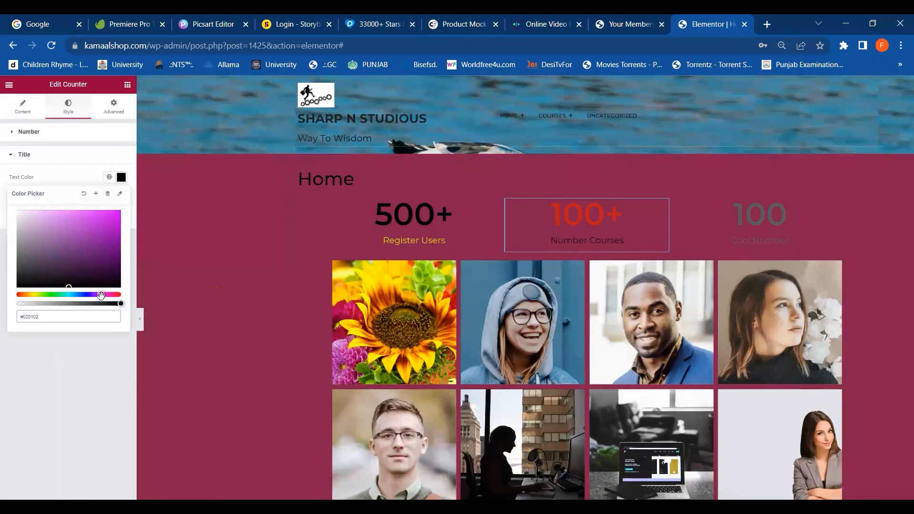
left_click(109, 230)
left_click(218, 214)
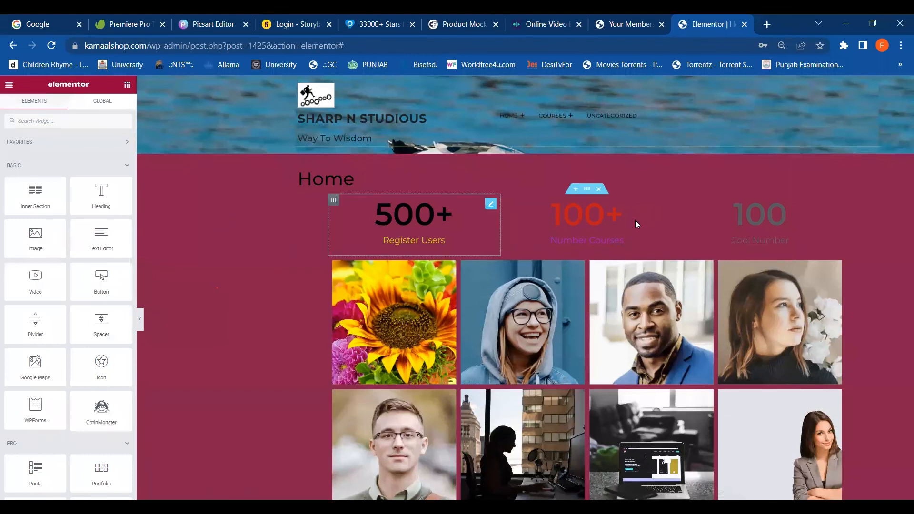
Step: Set the third counter's ending number to 50 and give it a "+" number suffix
left_click(740, 226)
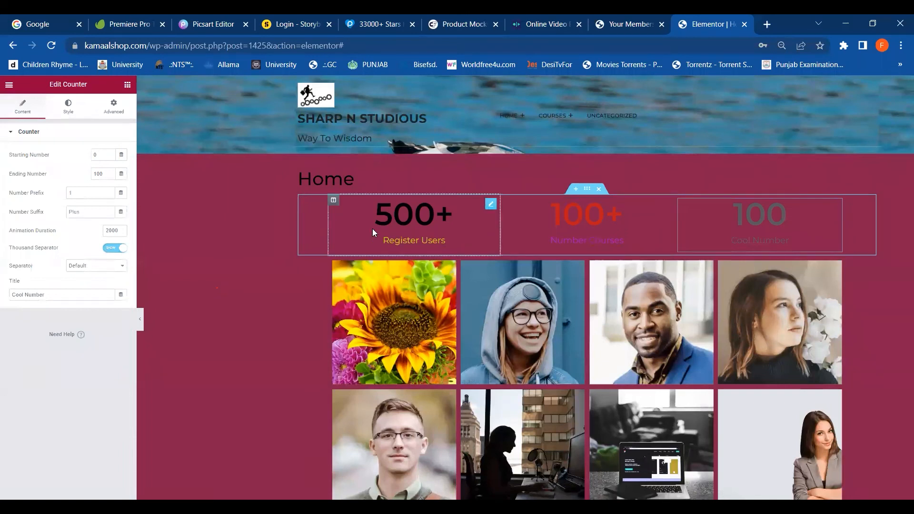
left_click(109, 172)
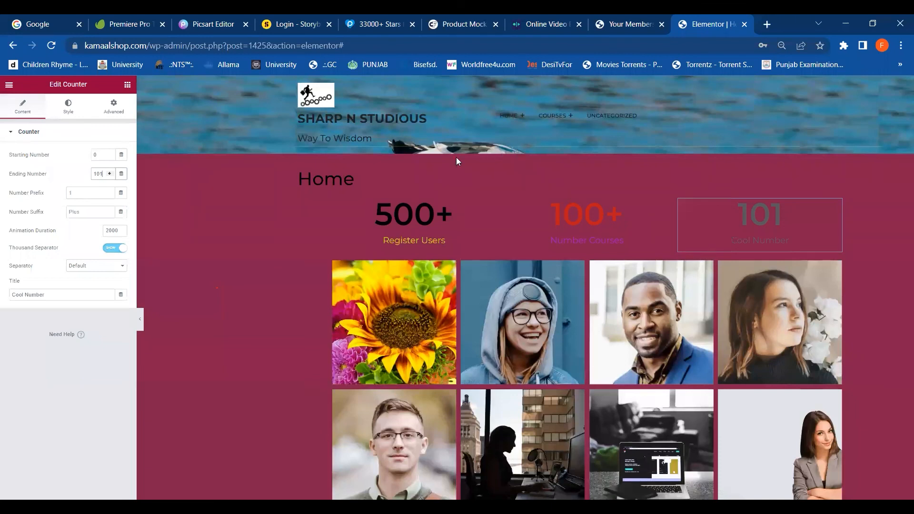
key("BackSpace")
key("BackSpace")
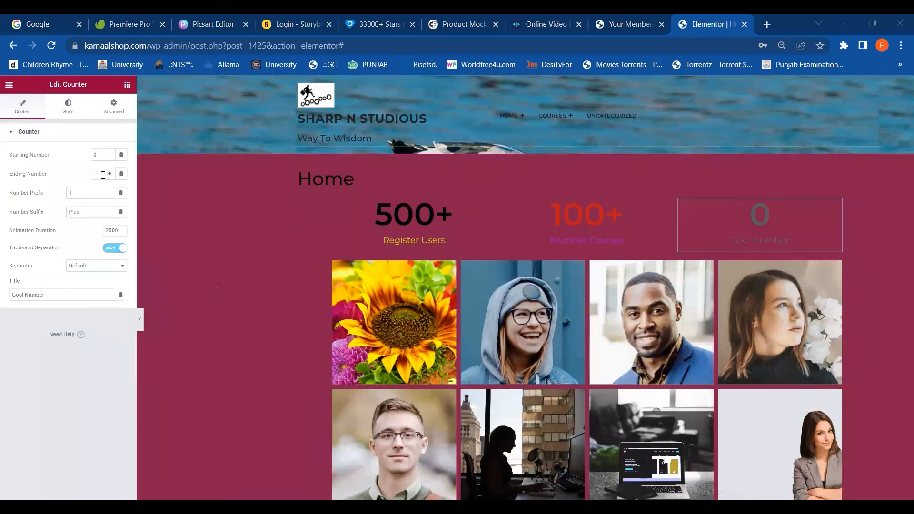
type("0")
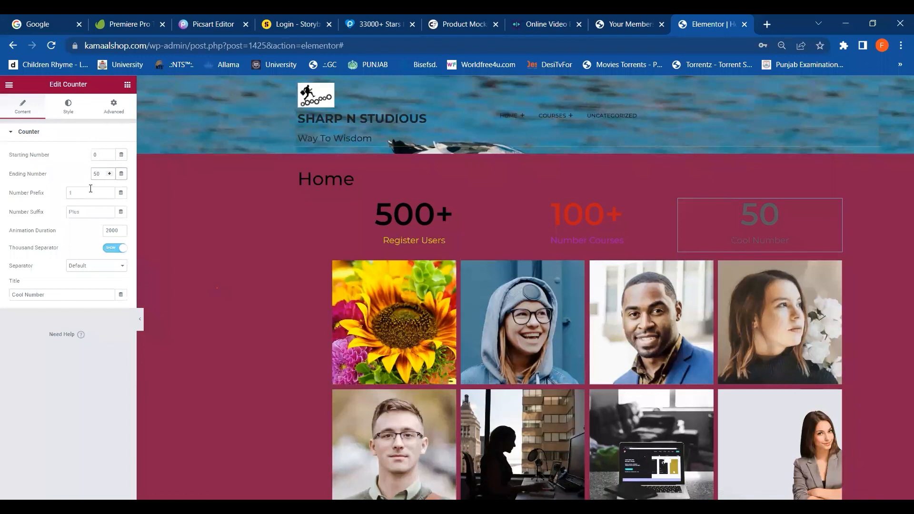
left_click(90, 209)
type("+")
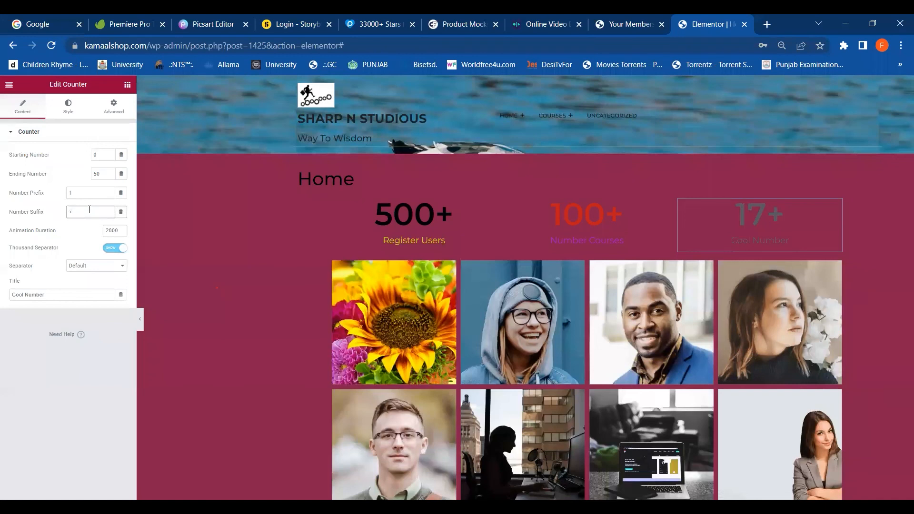
Step: Replace the third counter's title with "Product & Services"
left_click(49, 291)
key("BackSpace")
key("BackSpace")
key("BackSpace")
key("BackSpace")
key("BackSpace")
key("BackSpace")
key("BackSpace")
key("BackSpace")
key("BackSpace")
key("BackSpace")
key("BackSpace")
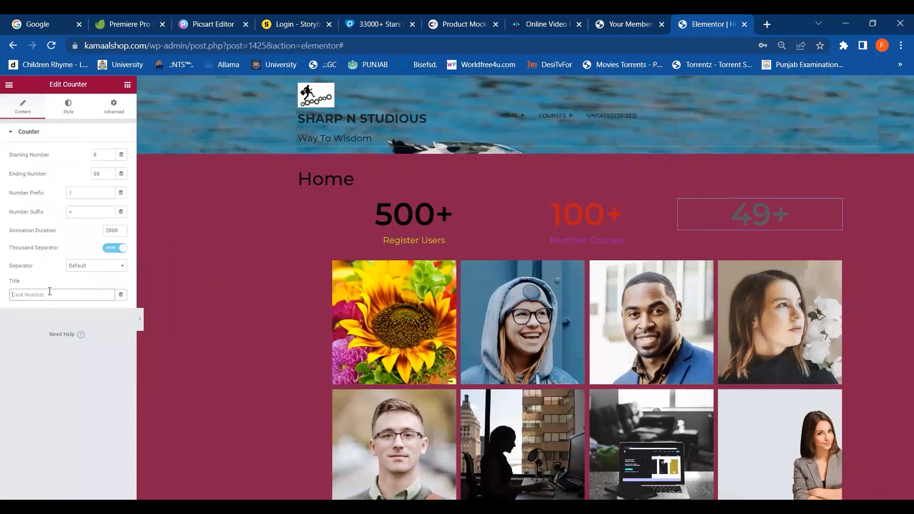
type("Pi")
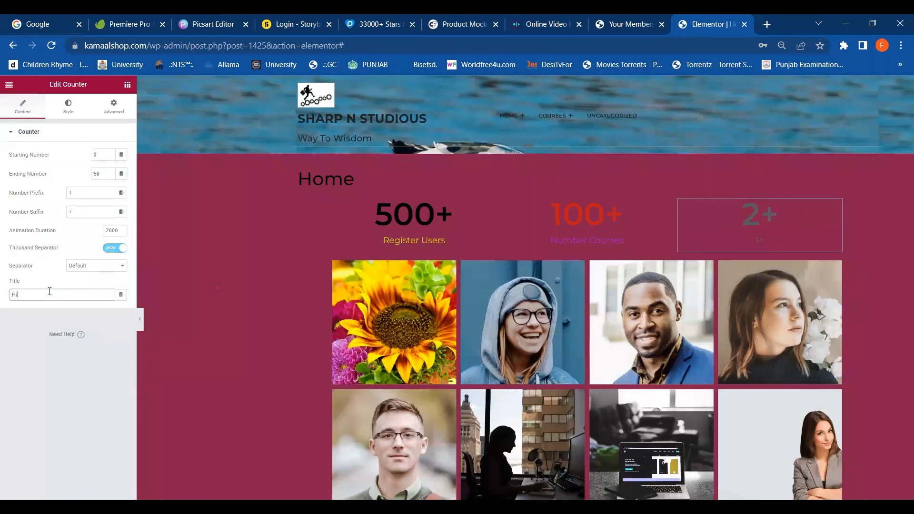
type("oduct& Services")
Step: Set the text color of the third counter's number to near-black #010201
left_click(69, 110)
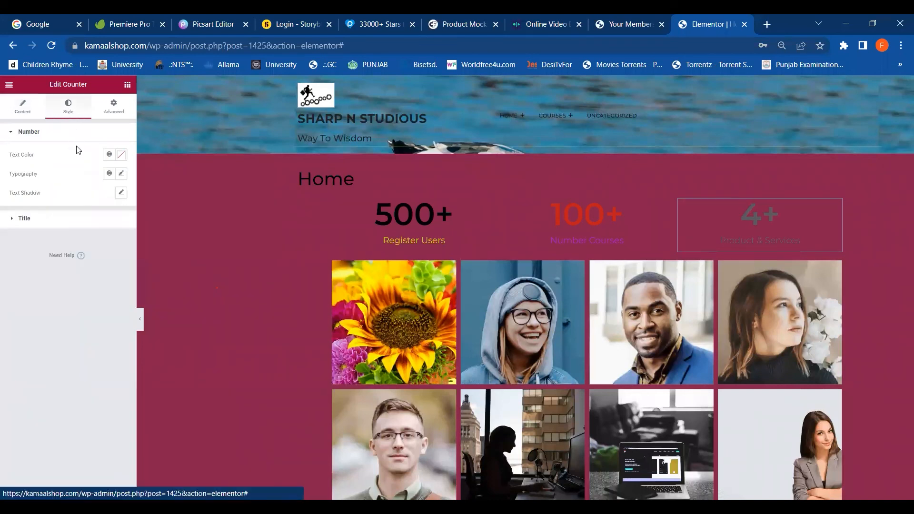
left_click(122, 155)
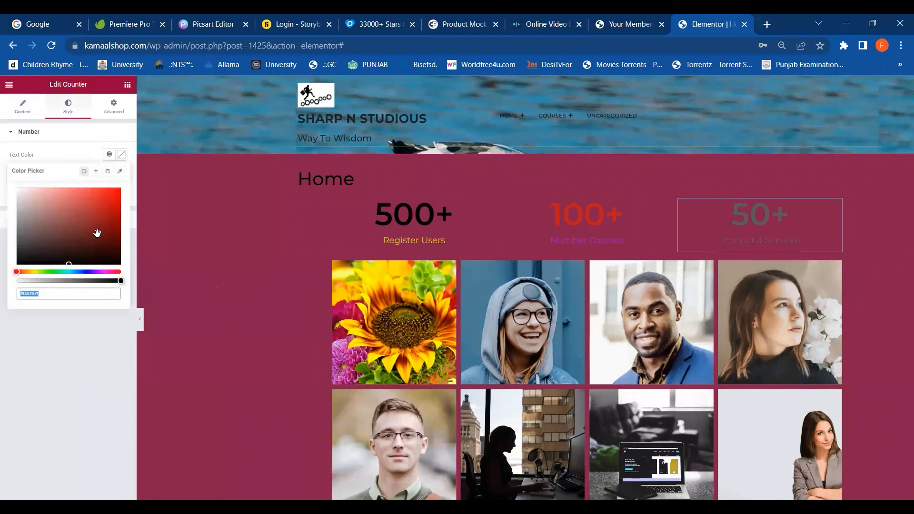
left_click(49, 277)
left_click(50, 272)
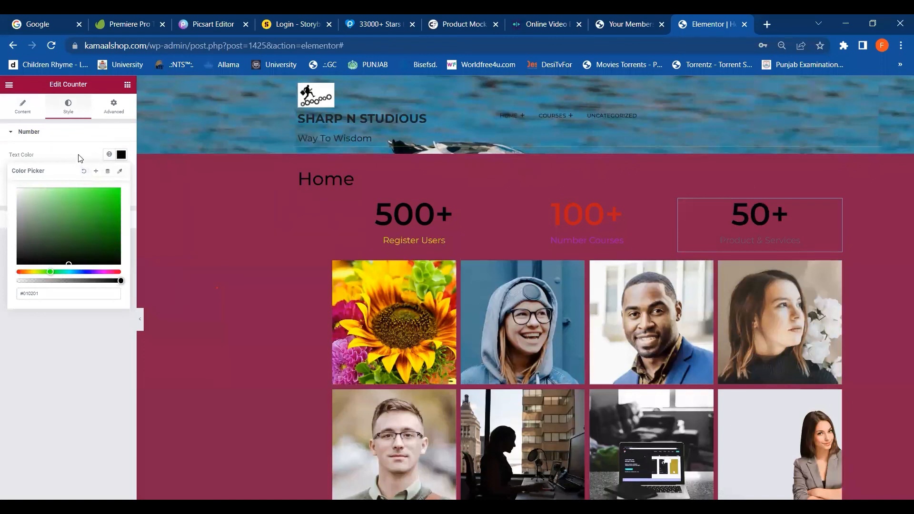
left_click(77, 138)
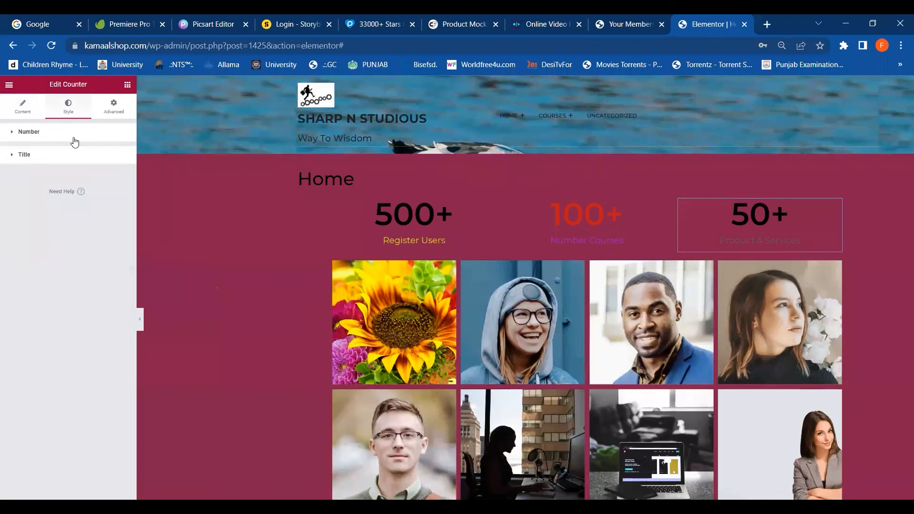
Step: Set the text color of the third counter's "Product & Services" title to green #41A521 and return to the widget list
left_click(65, 157)
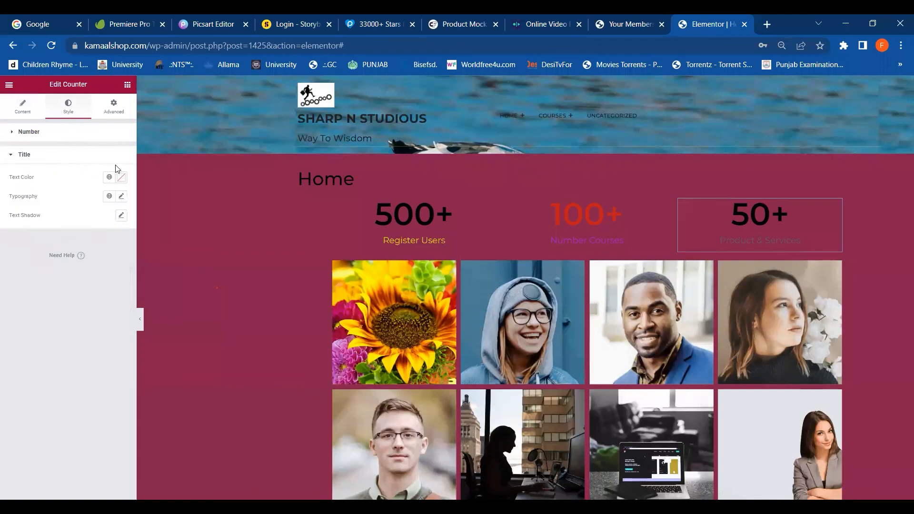
left_click(125, 179)
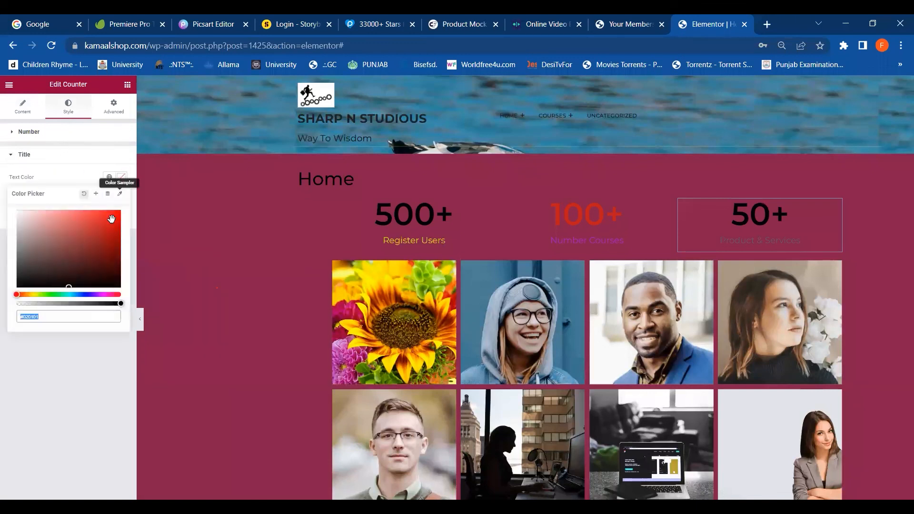
left_click(98, 295)
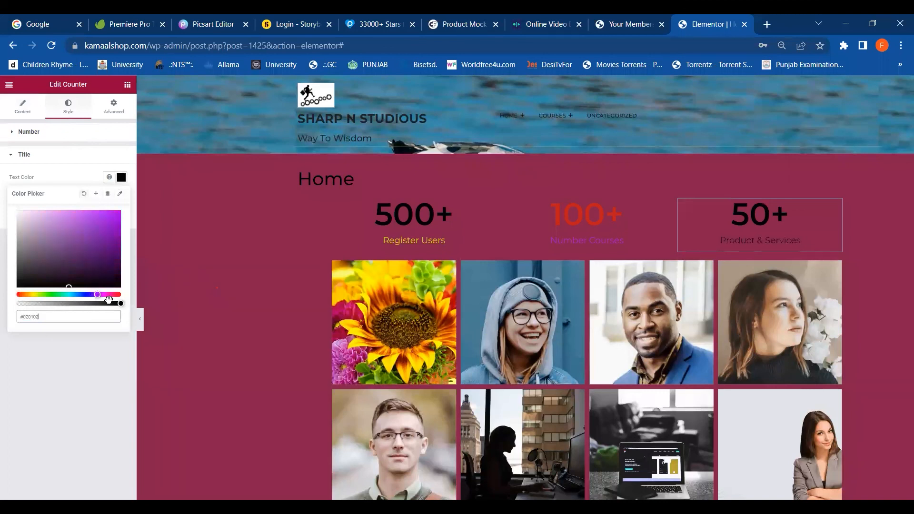
left_click(40, 295)
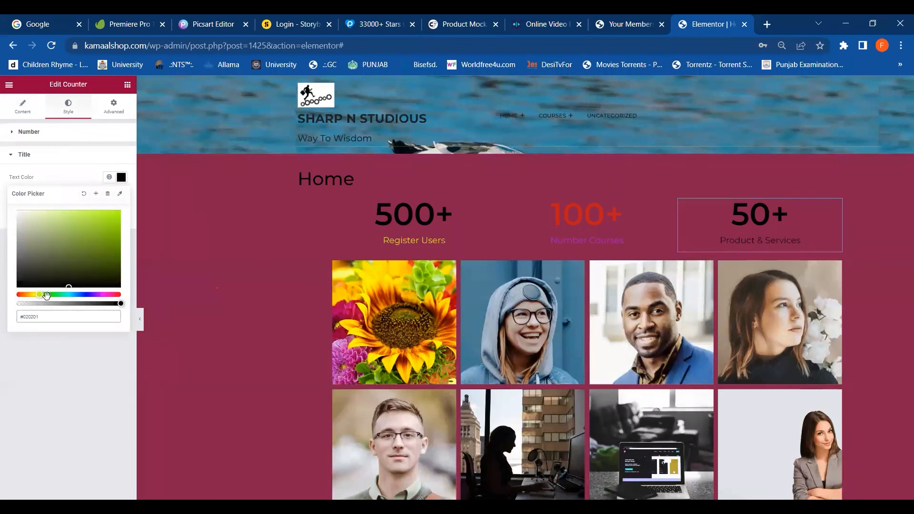
left_click(46, 293)
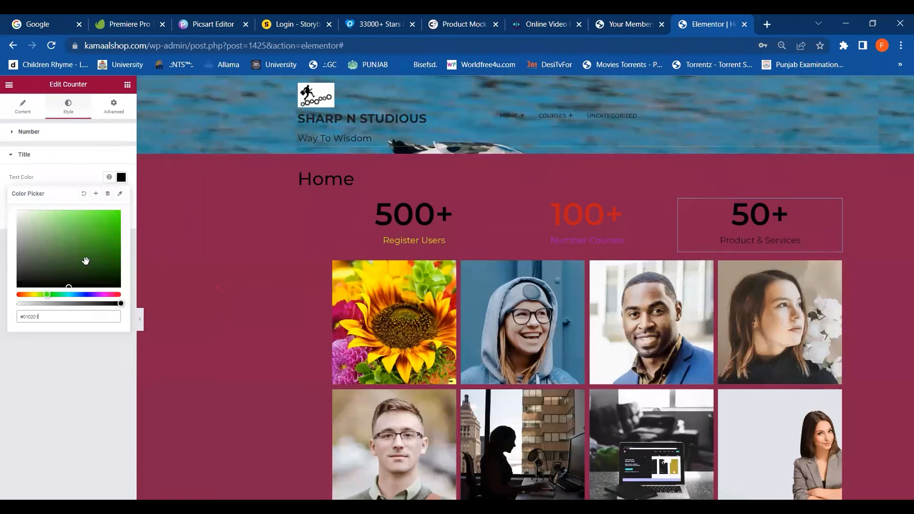
left_click(100, 237)
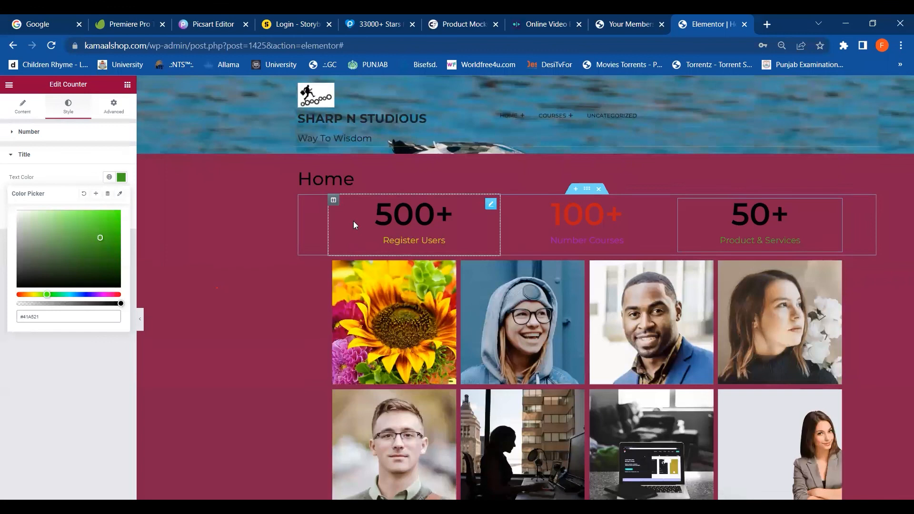
left_click(128, 84)
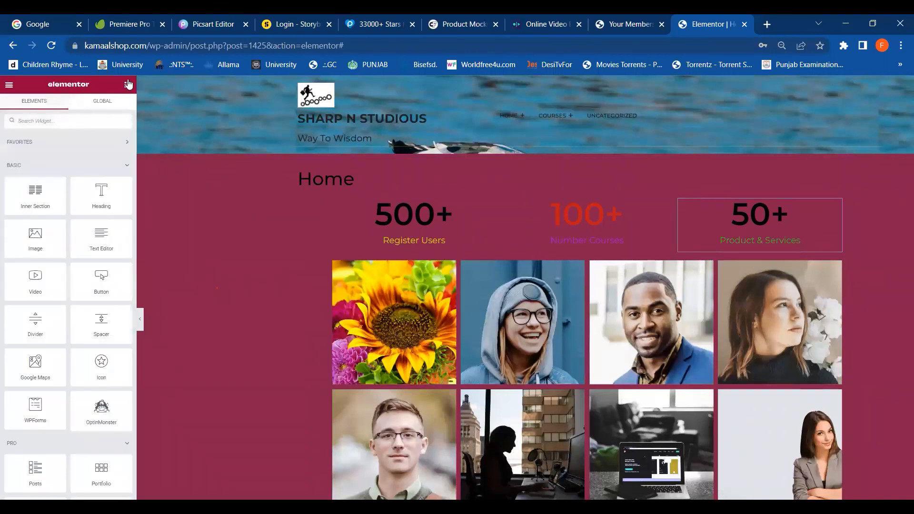